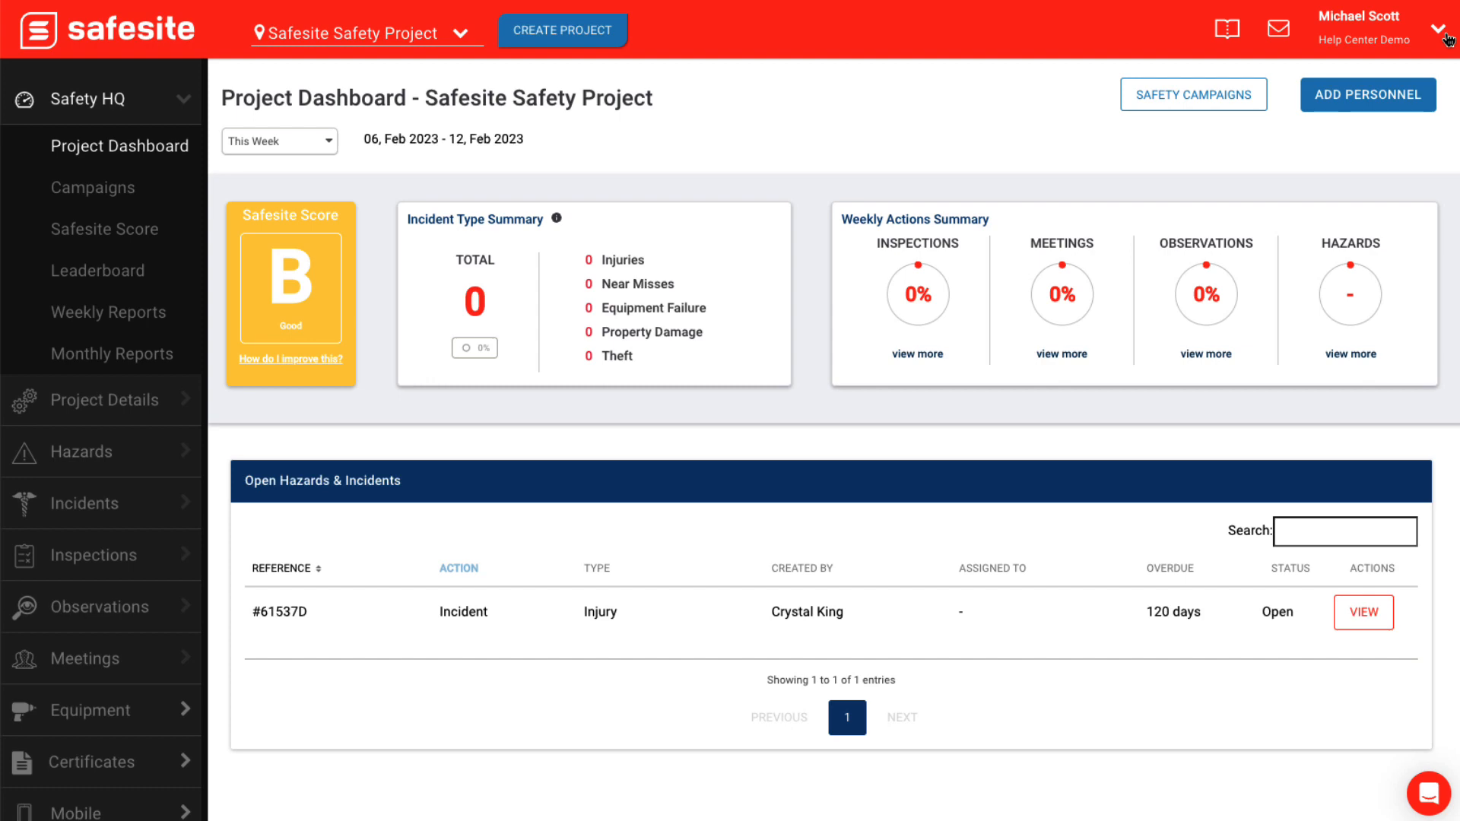
Review the account's profile and organization-switching options, and check the notifications.
click(1447, 38)
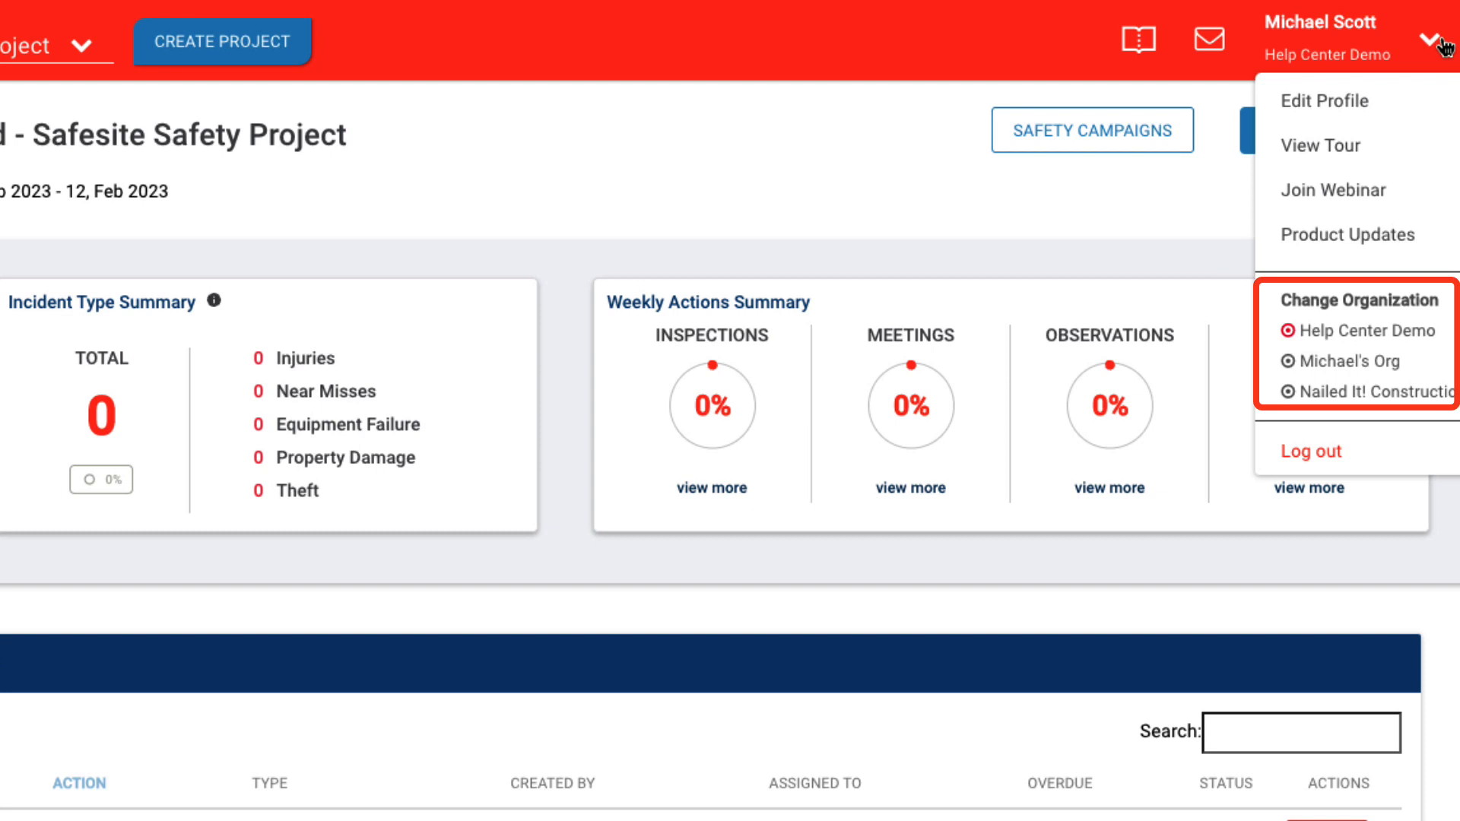
click(1445, 42)
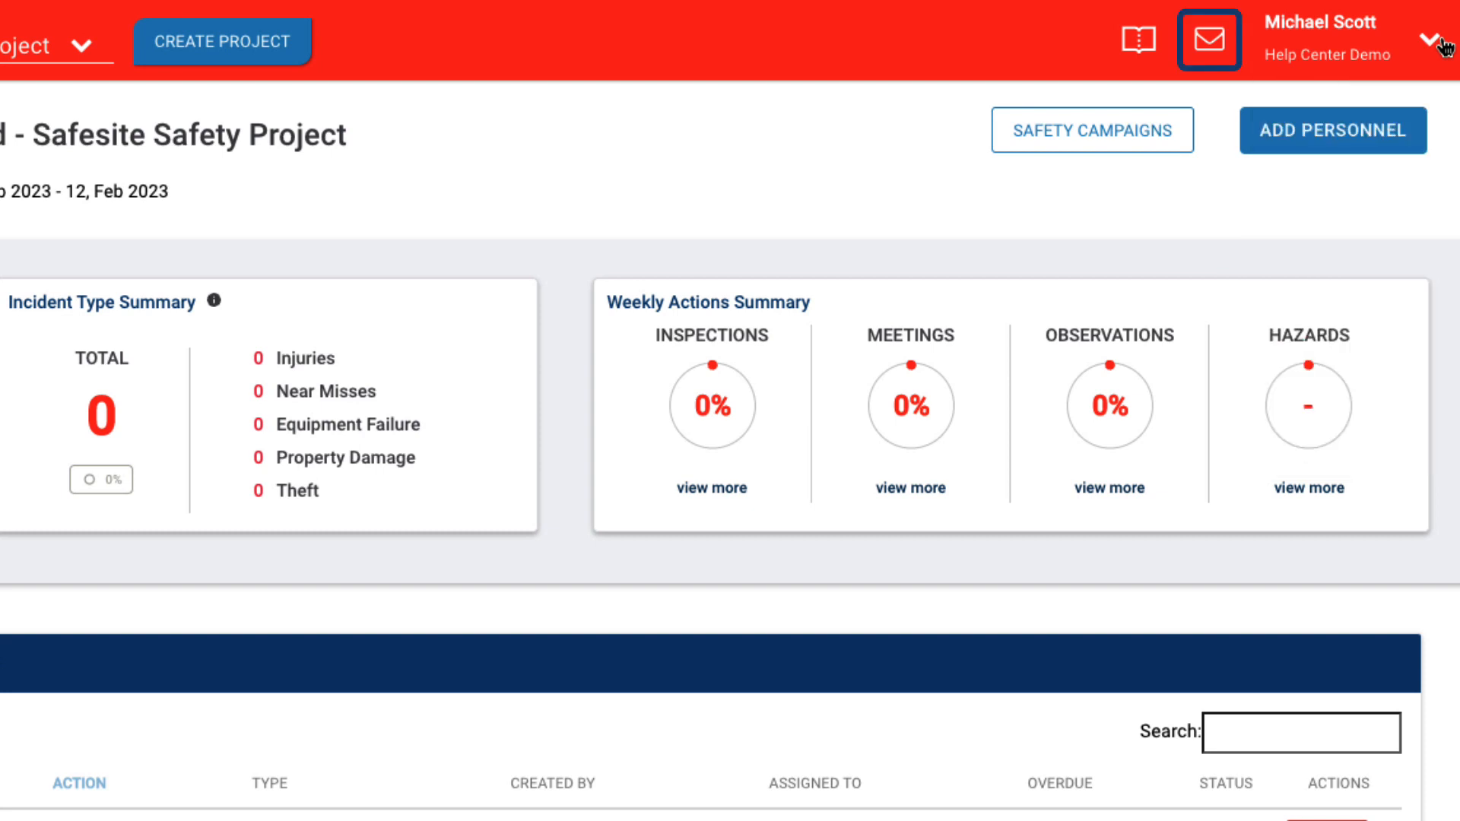
click(1217, 45)
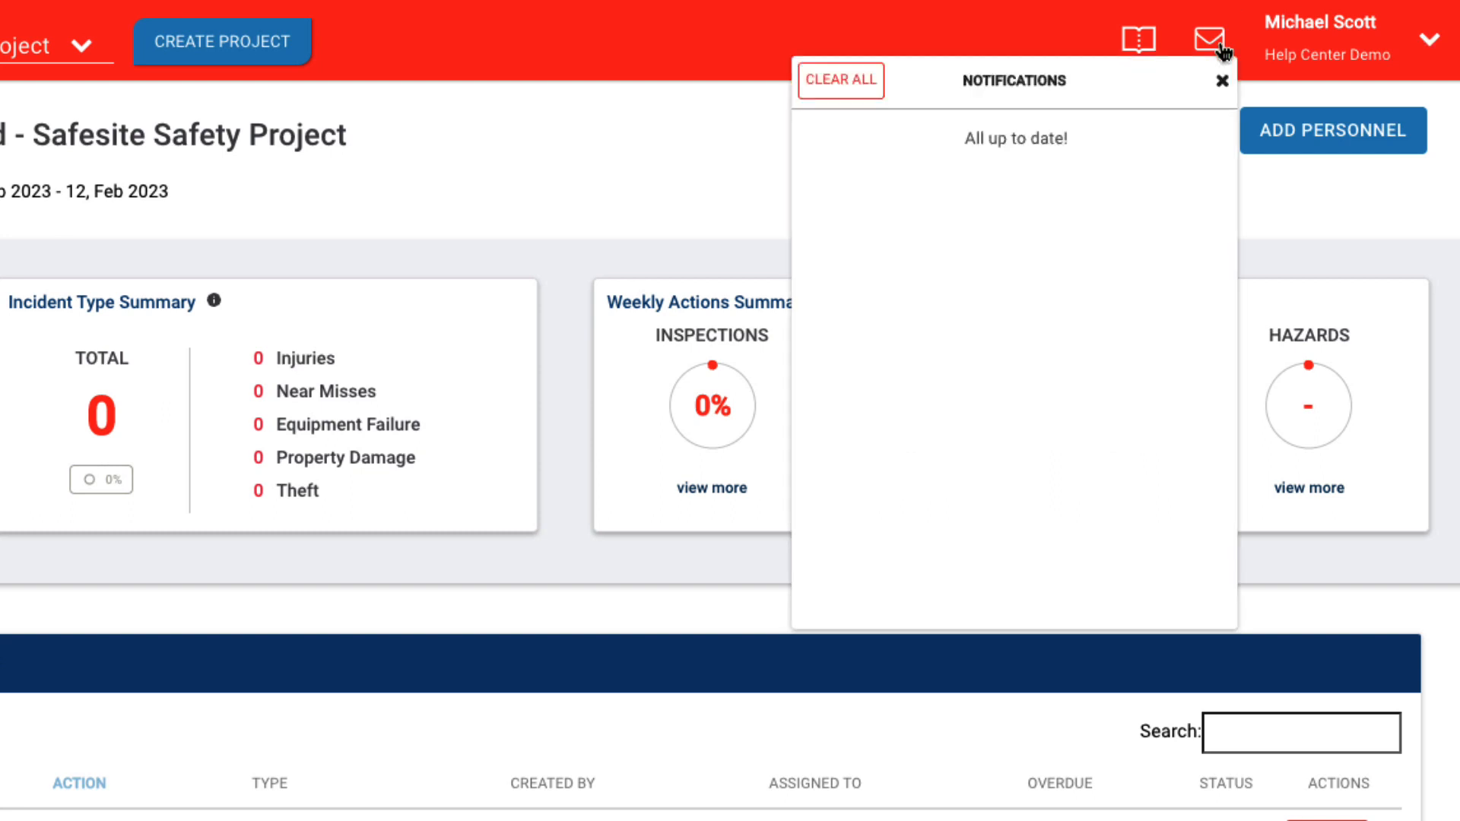
click(1223, 49)
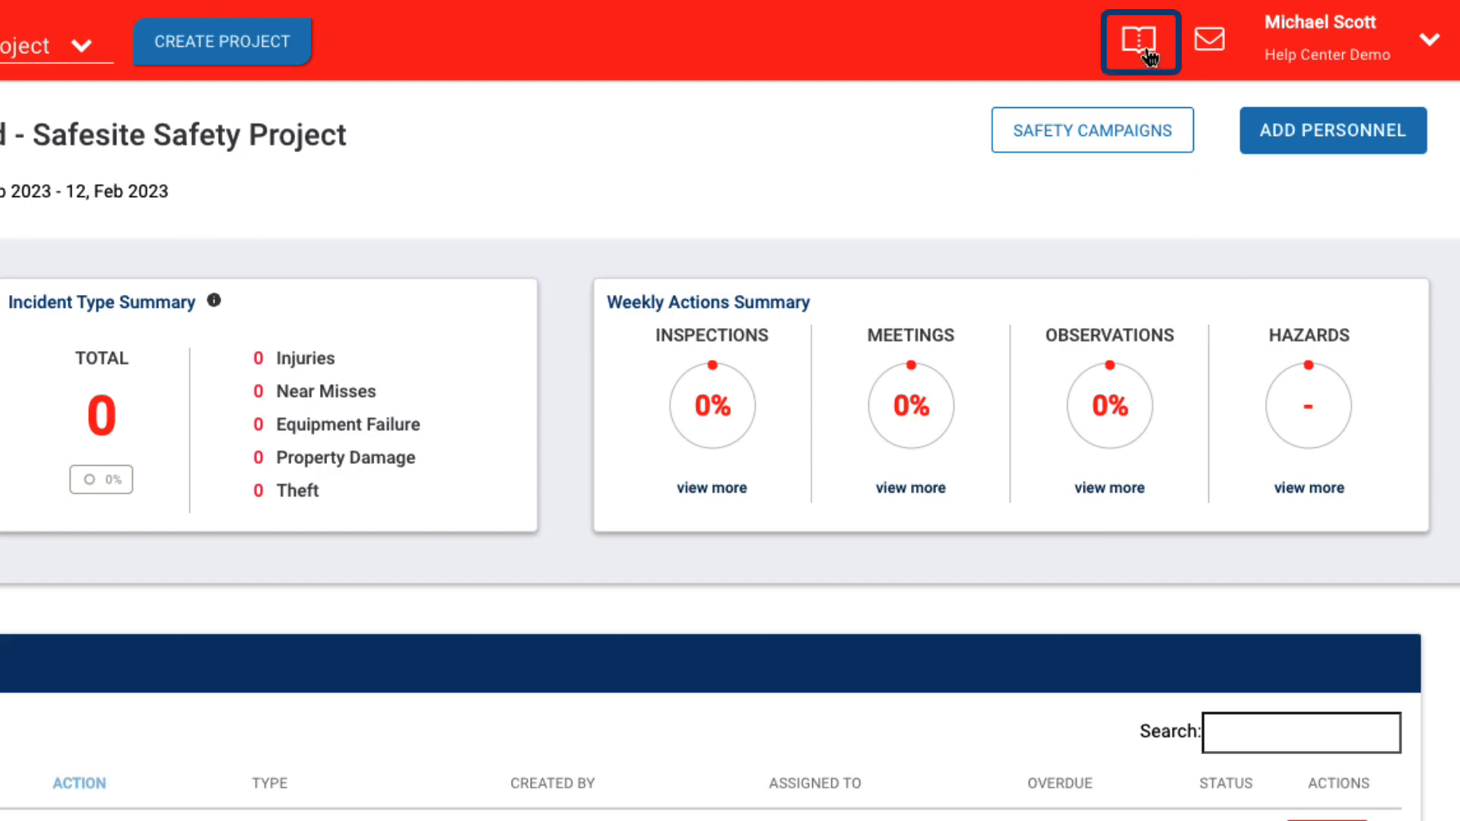
Browse the Help Center article collections and view the help and messaging options in the support chat.
click(1148, 55)
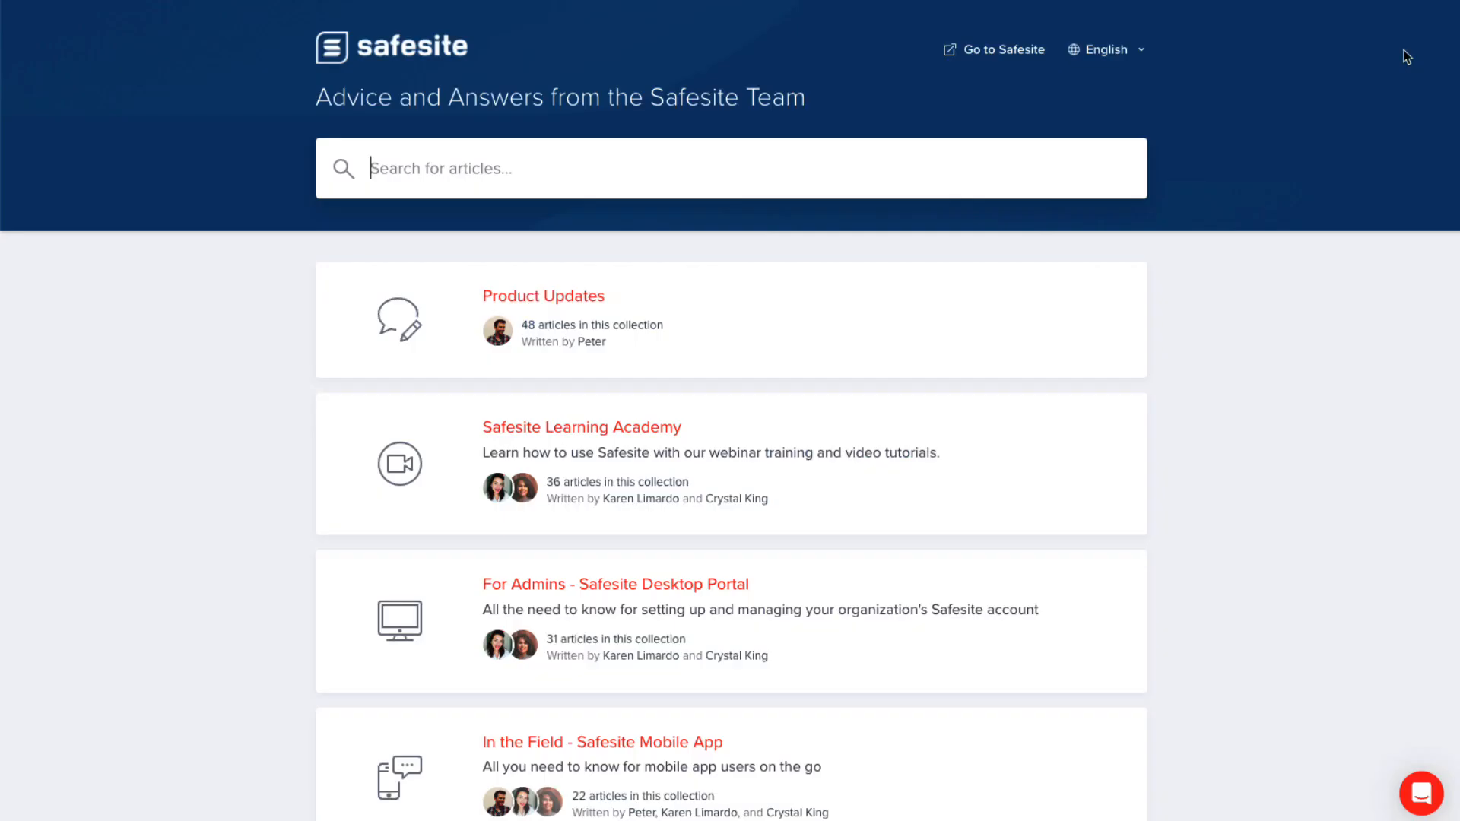
scroll(1425, 264, down, 1)
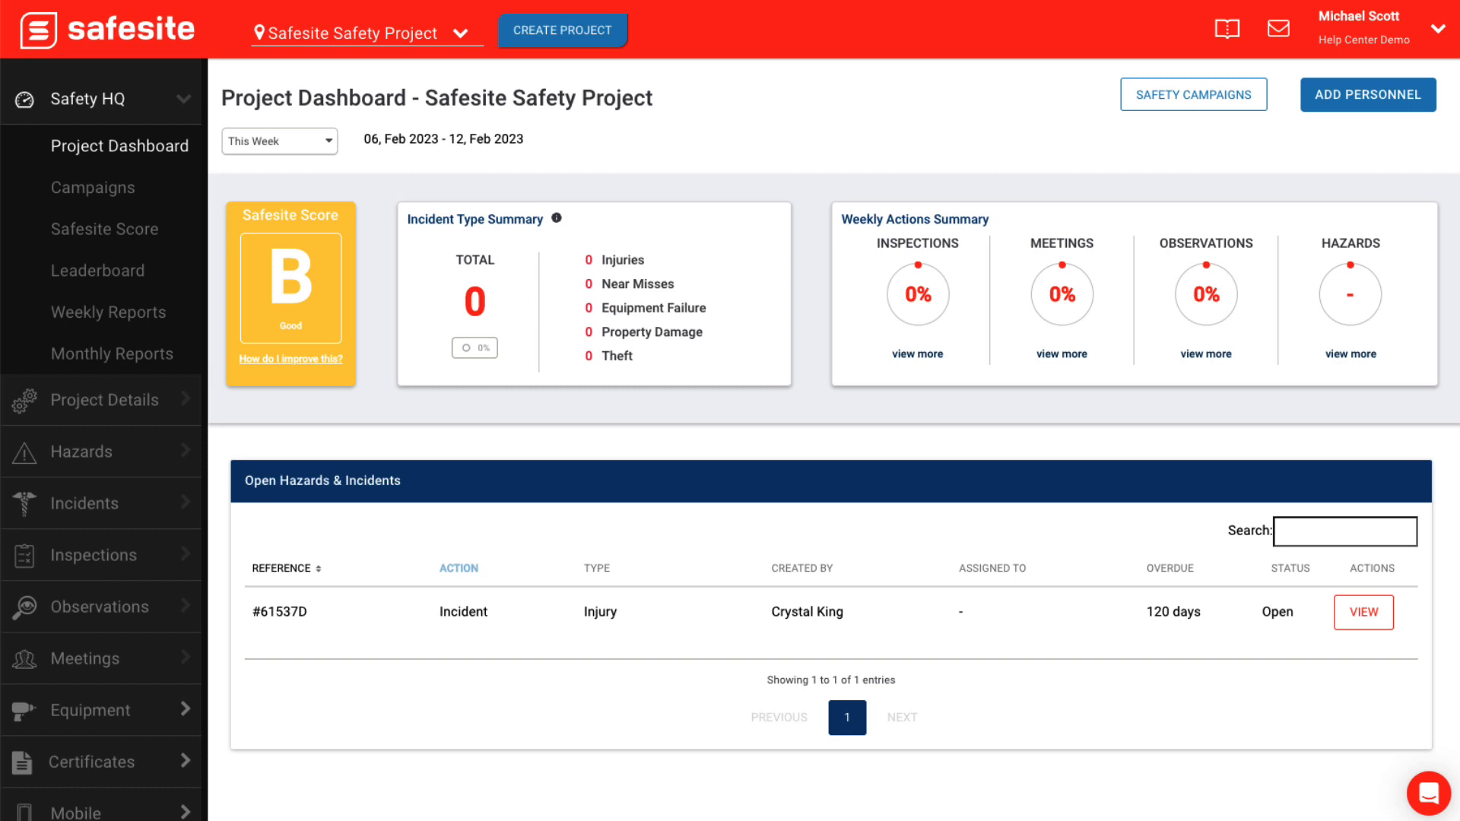
click(1429, 793)
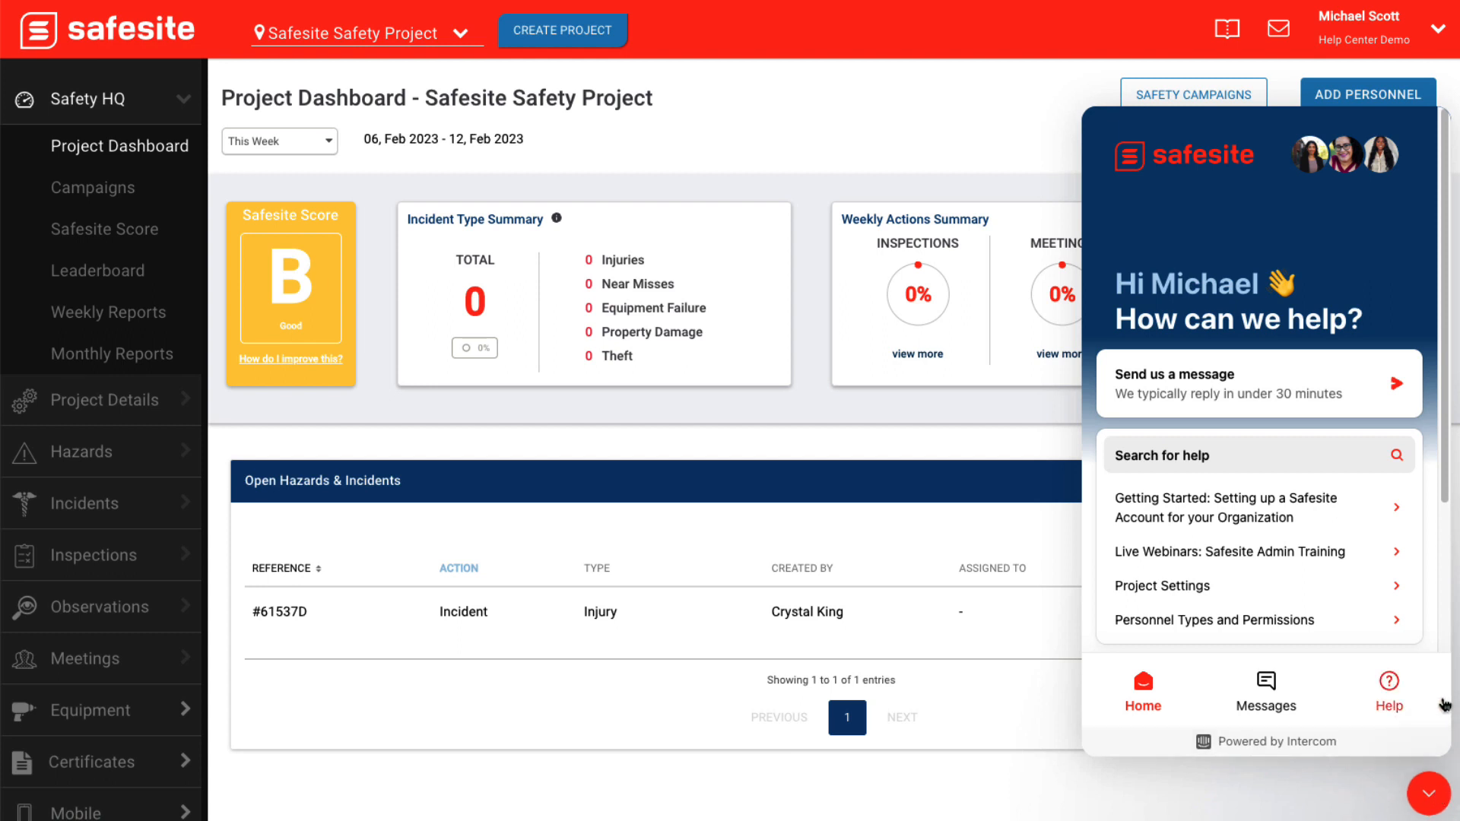
click(1440, 794)
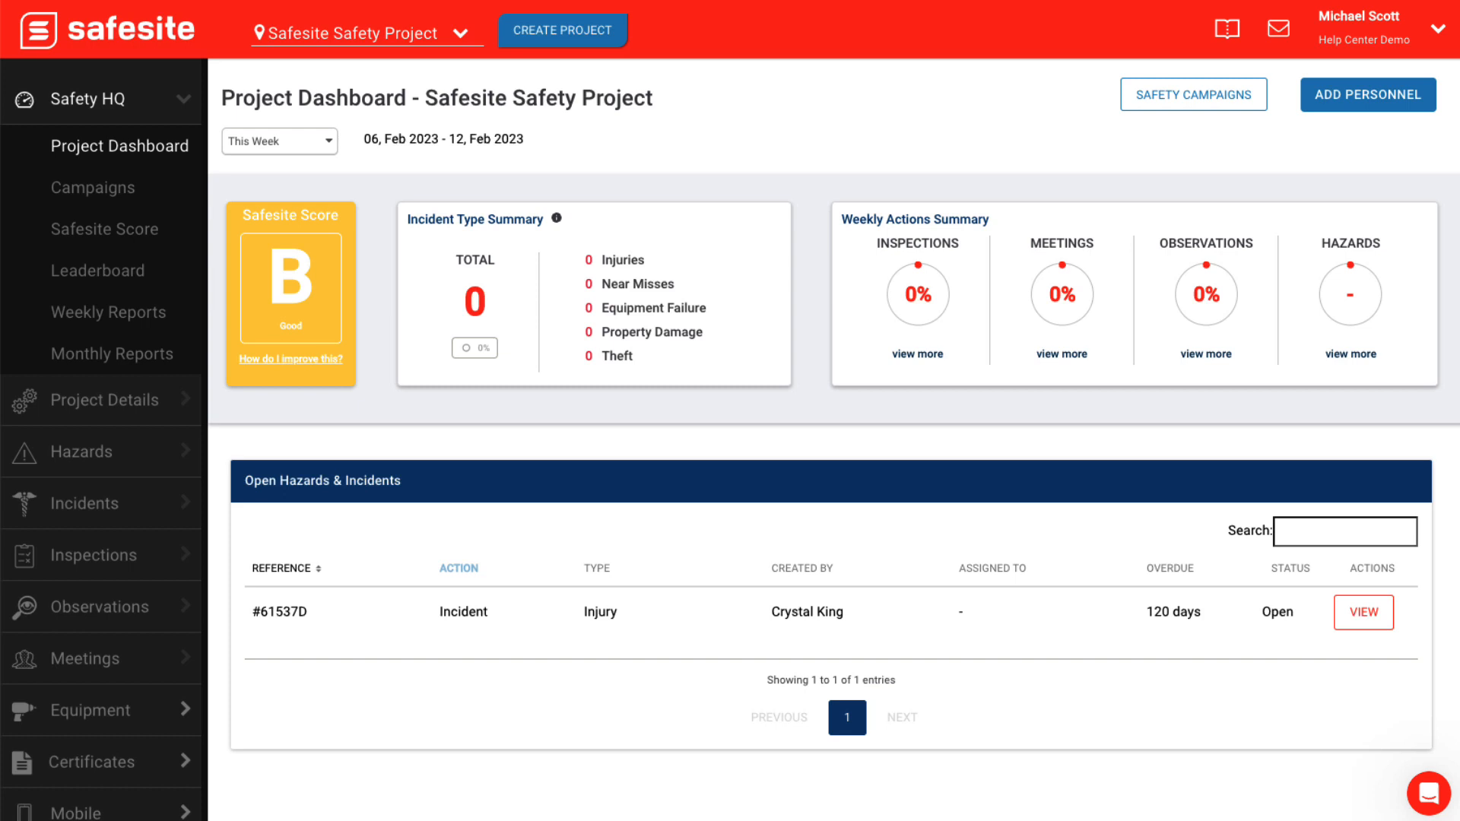
Read the explanation of how the Safesite Score is calculated and improved.
click(326, 357)
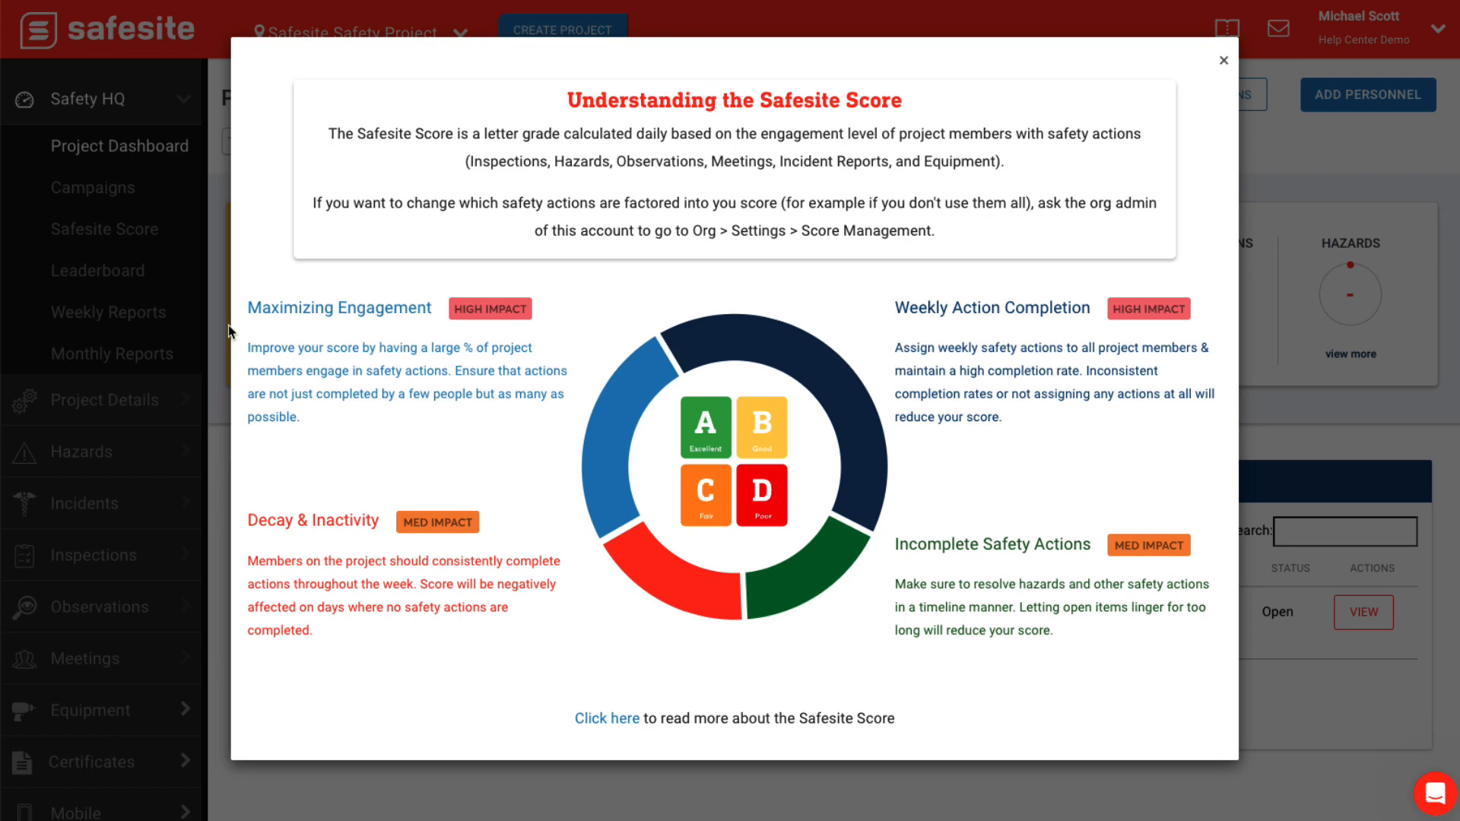
click(1224, 60)
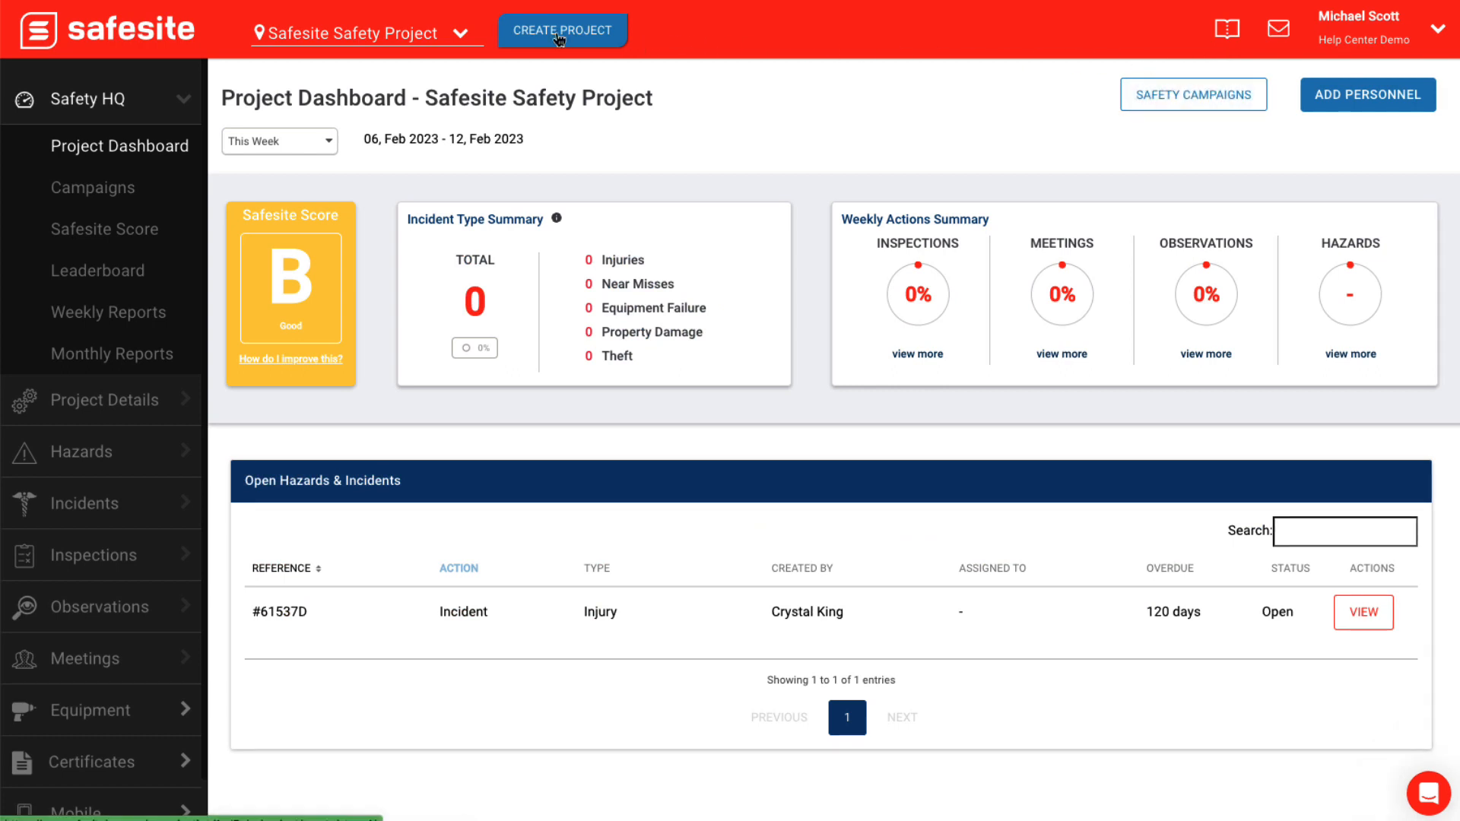
Create a project named "Nailed It! Construction Safety Program" starting 02/09/2023, with the US/Pacific timezone.
click(461, 34)
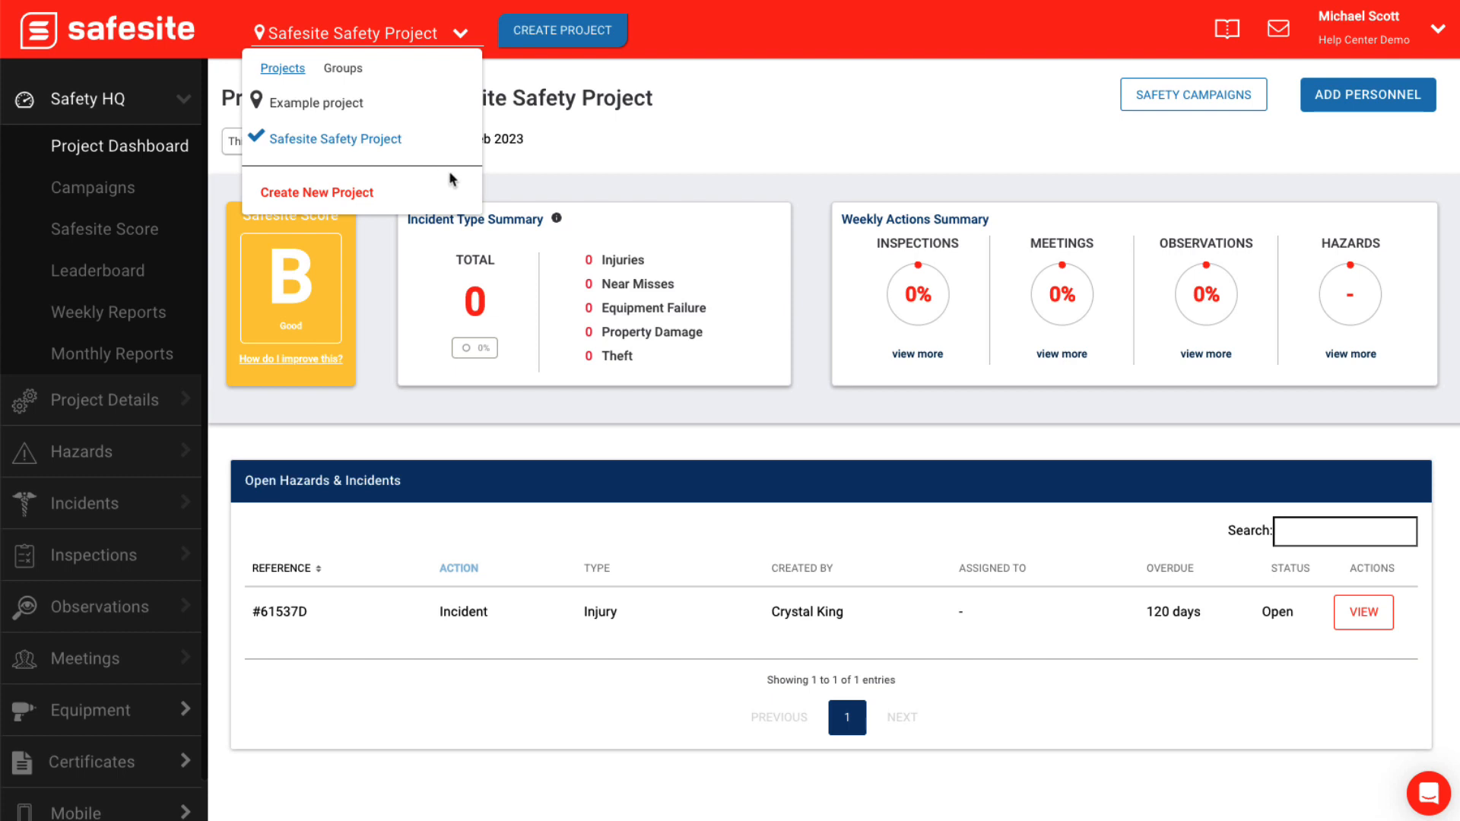
click(563, 46)
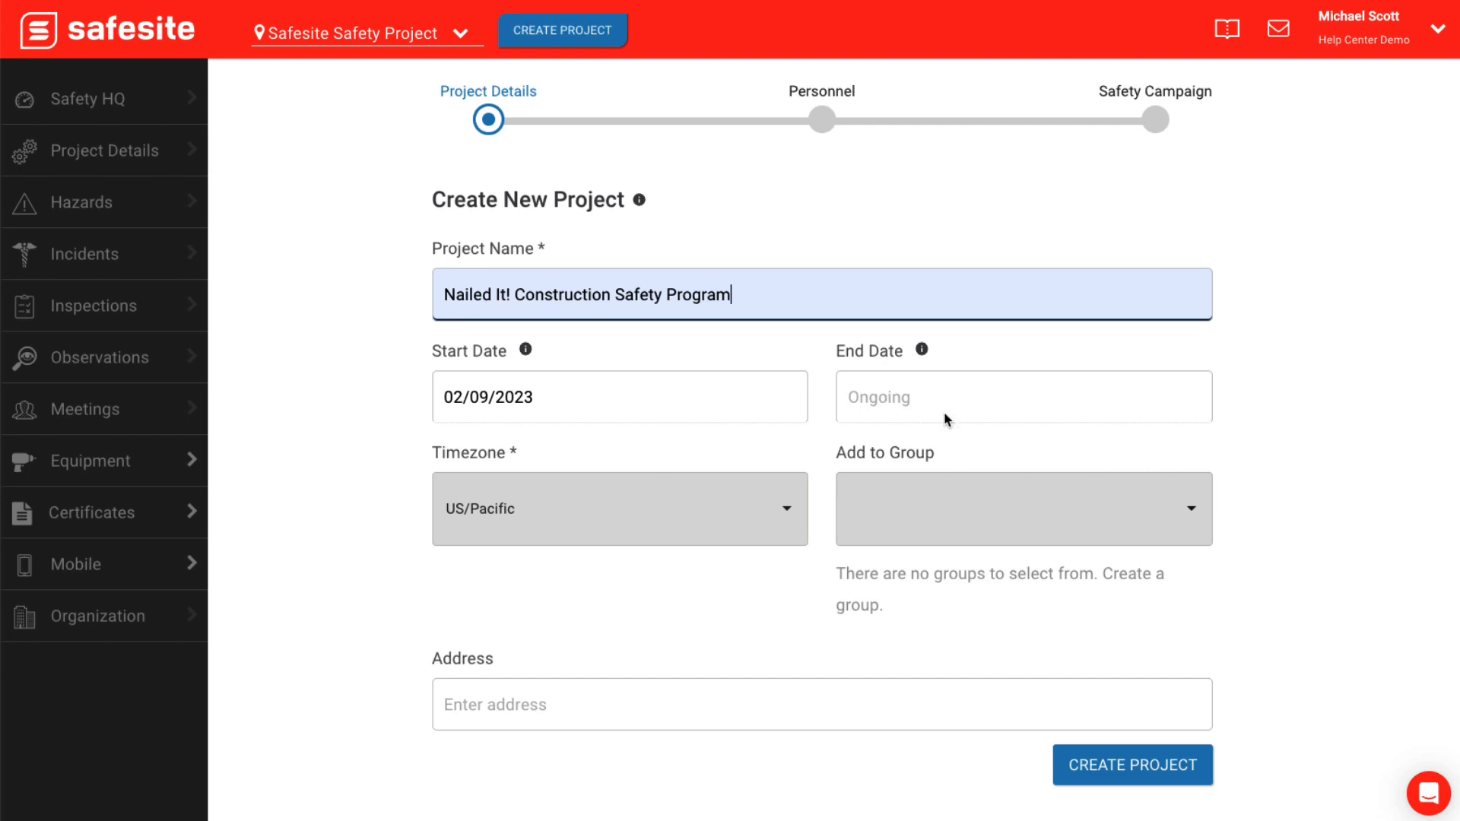
click(1194, 762)
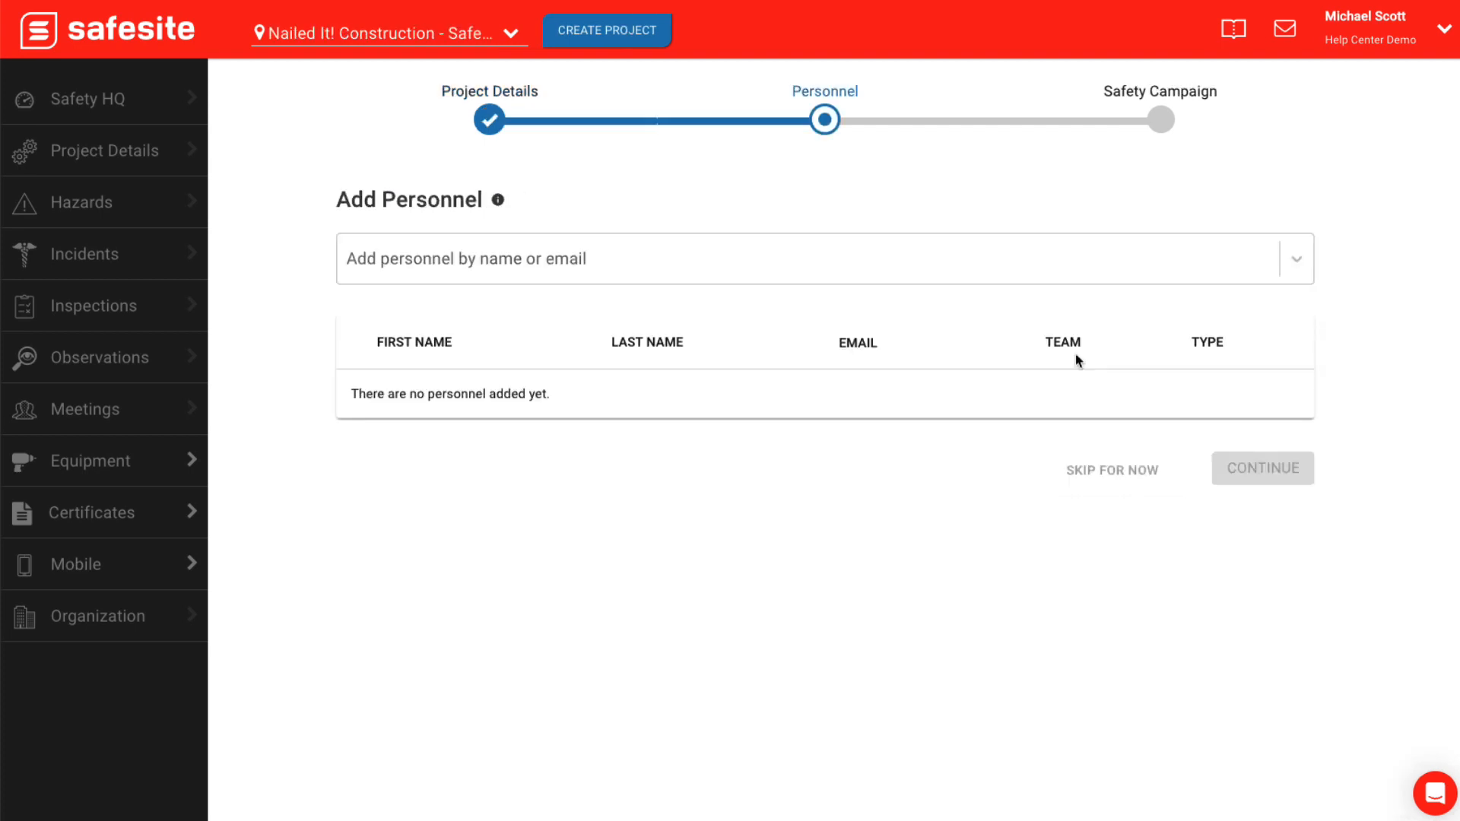
Add a person to the new project's personnel with the Member type and continue to the safety campaign stage.
click(1029, 265)
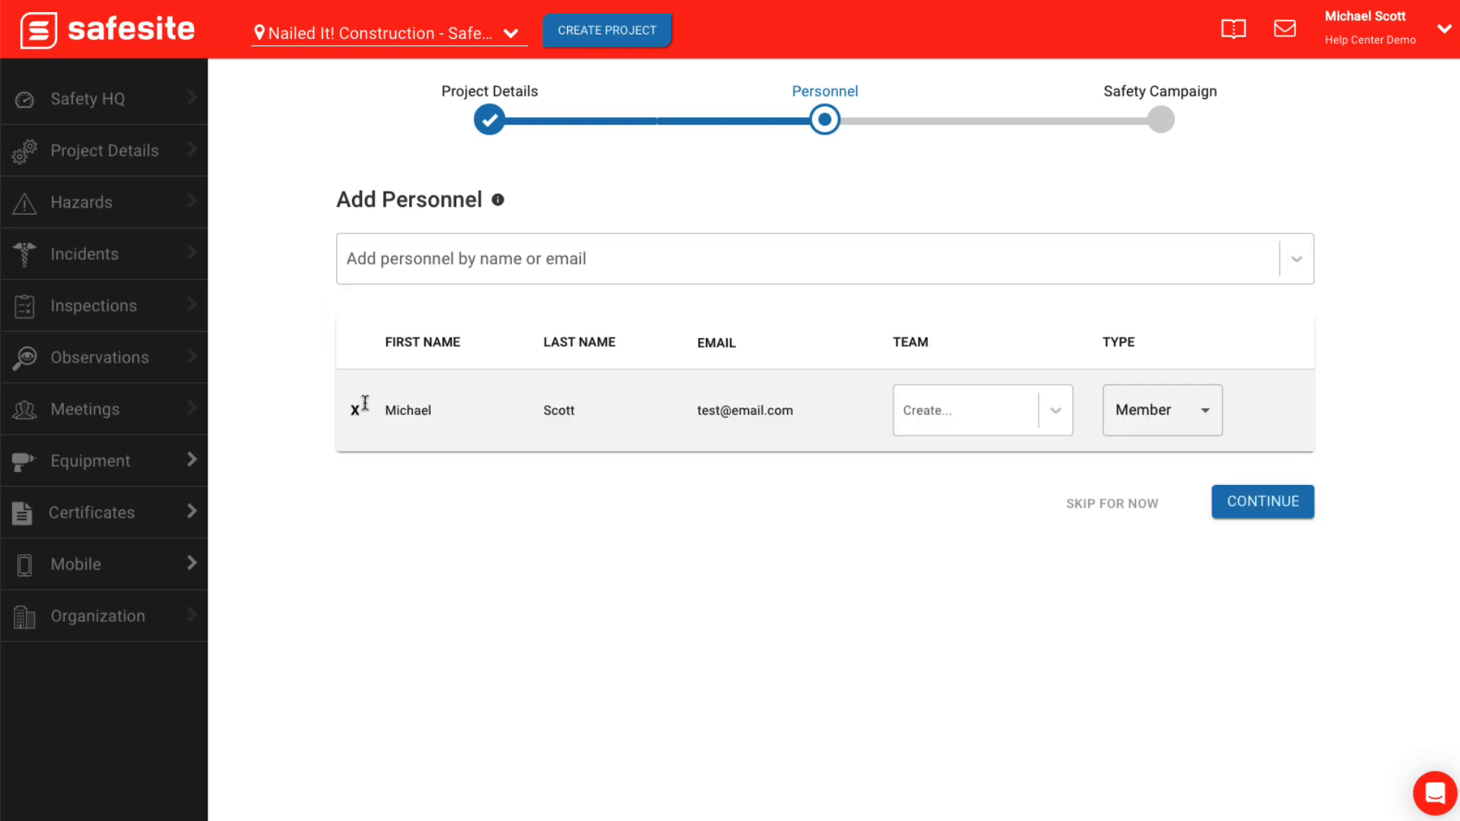
click(559, 254)
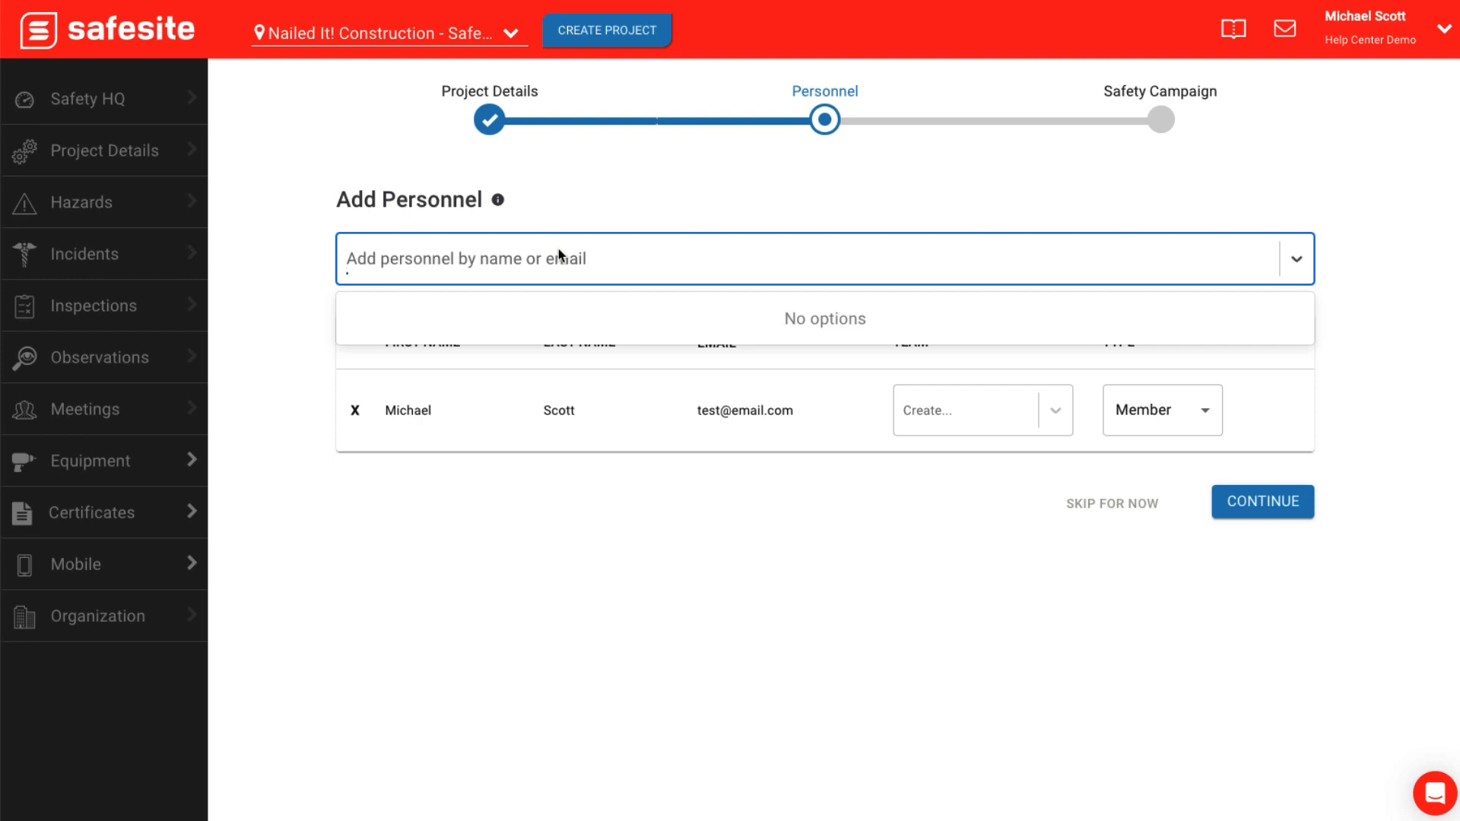
click(915, 479)
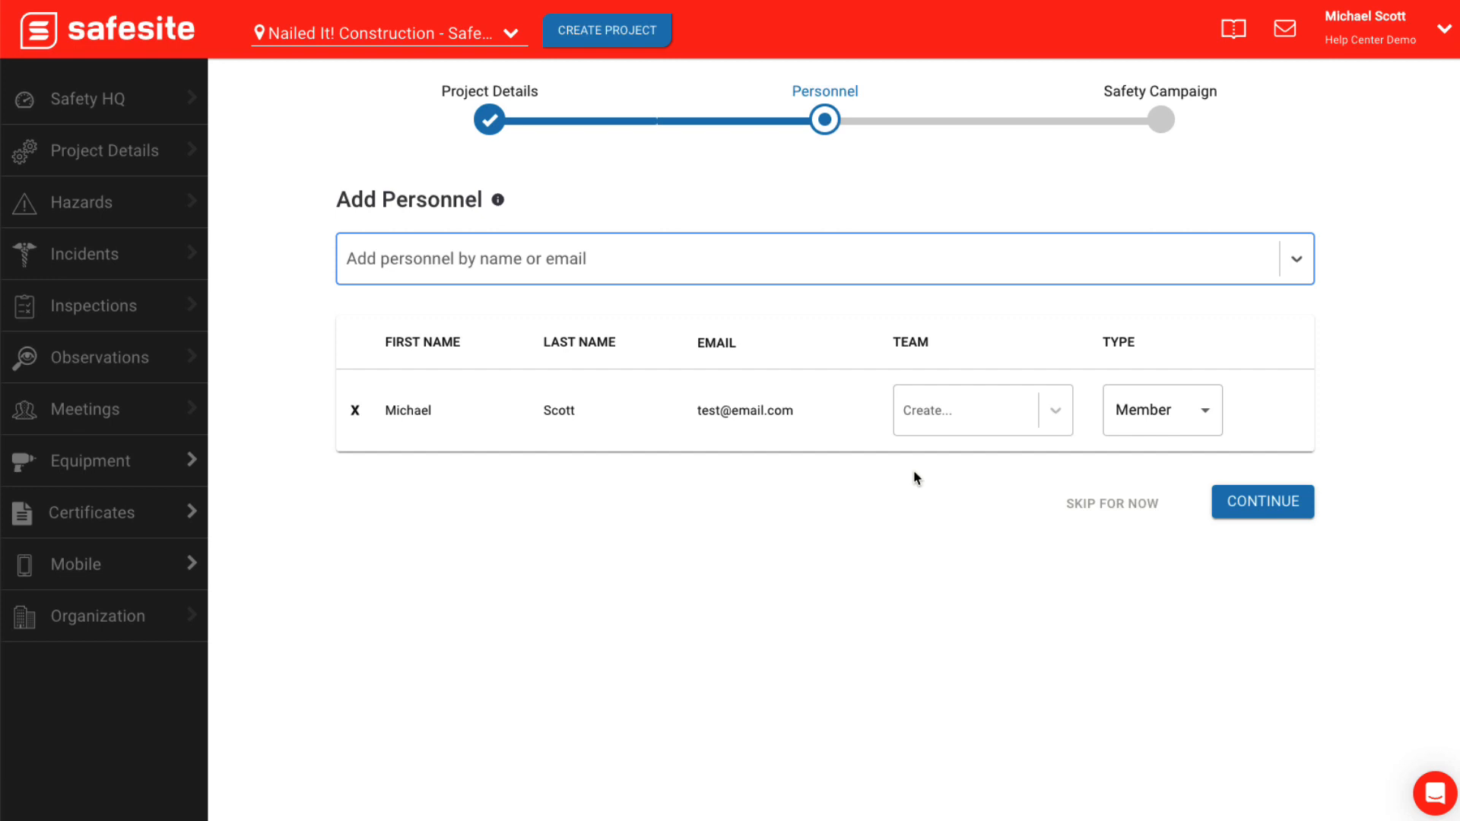
click(1207, 419)
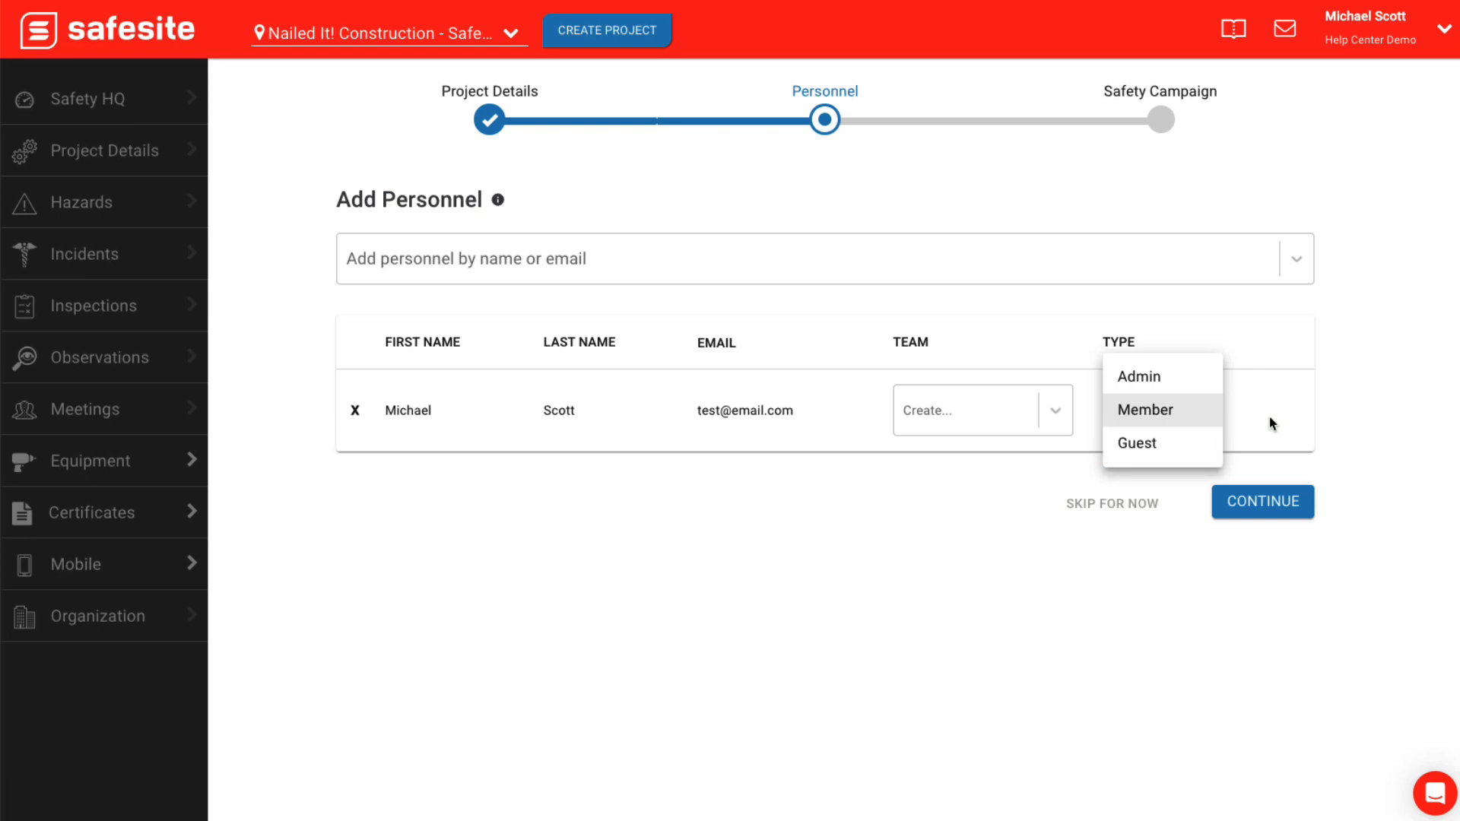
click(1271, 419)
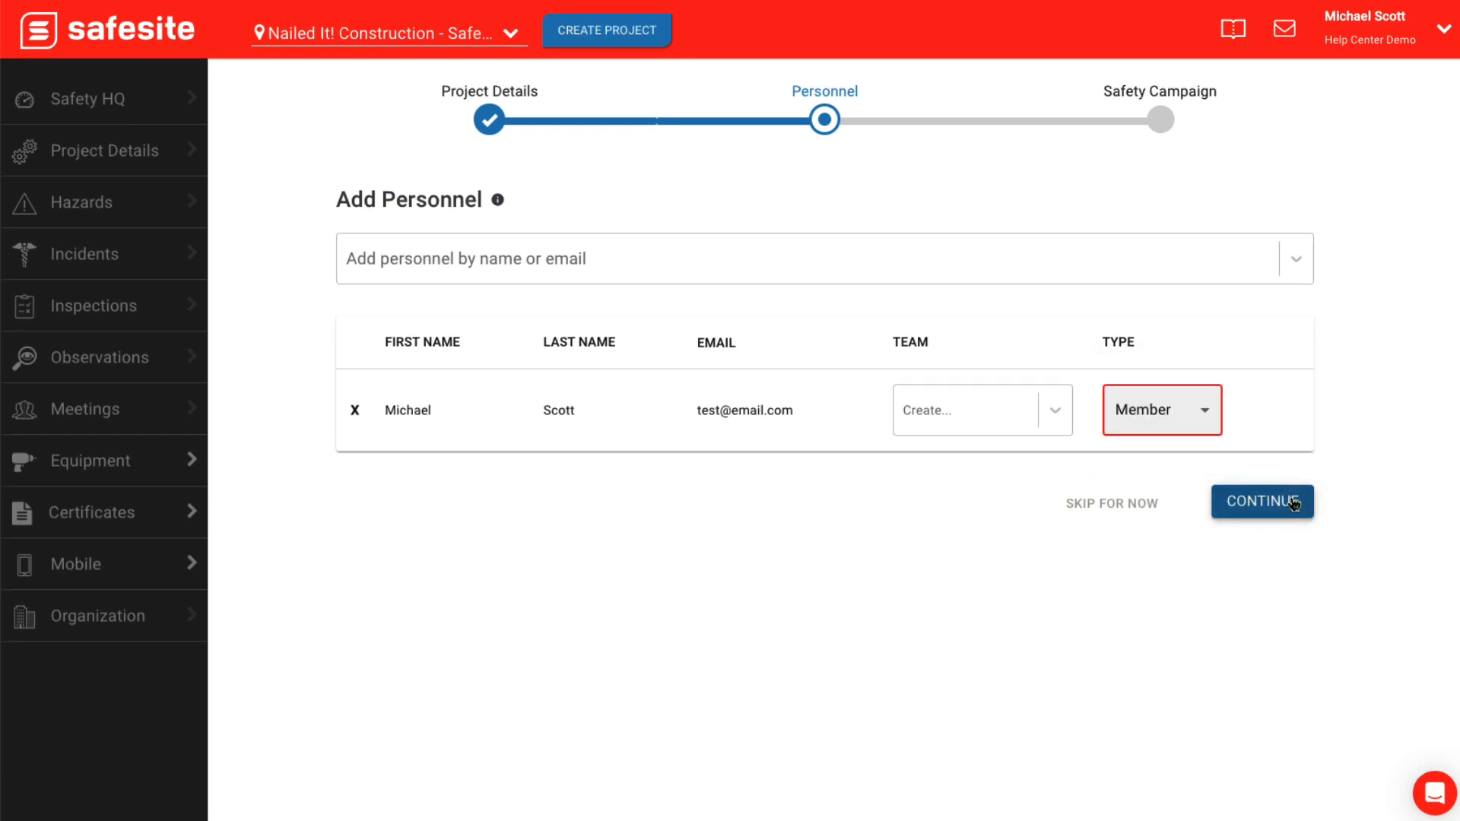
click(1293, 503)
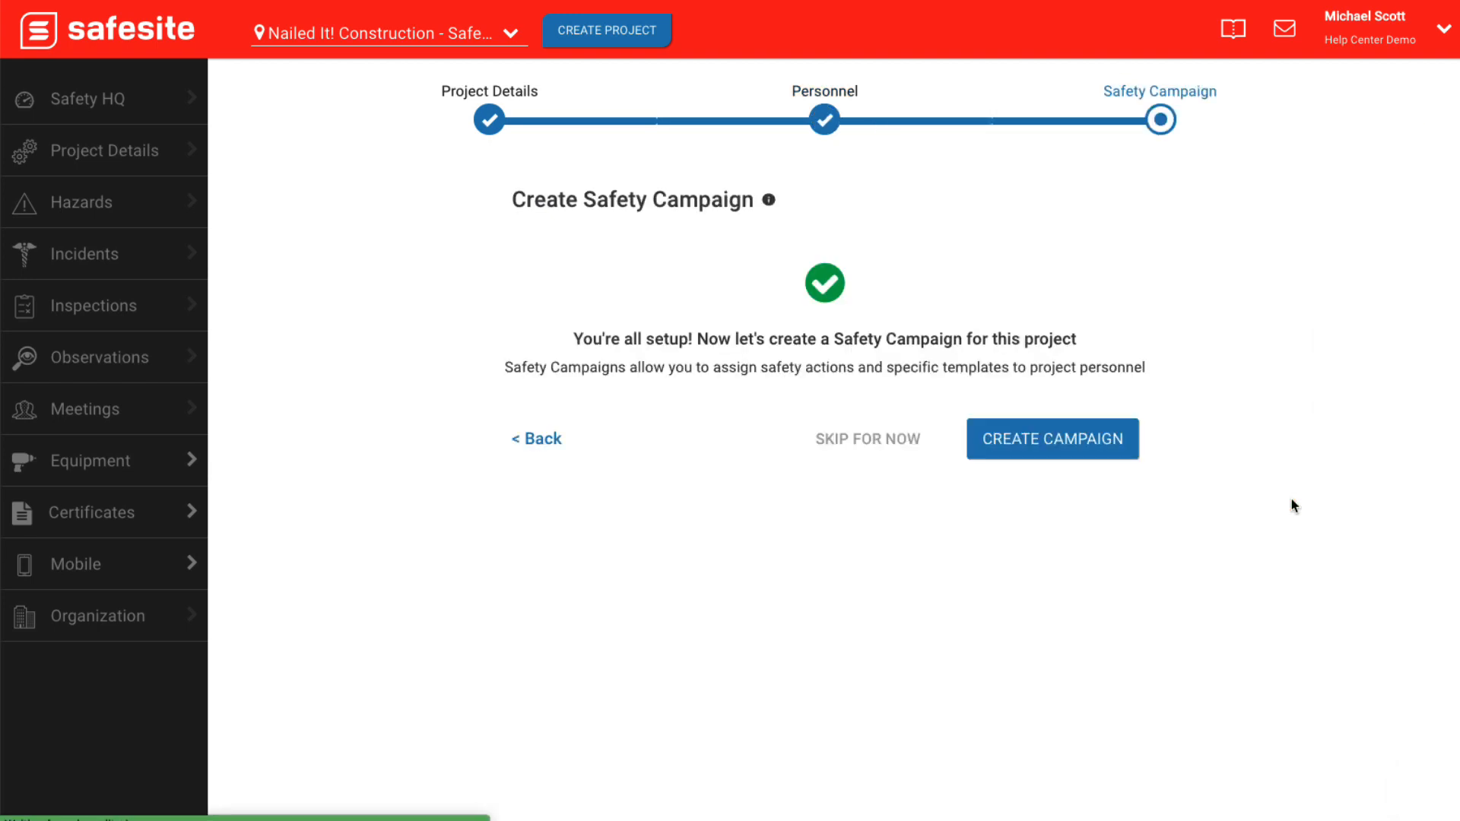
Start a safety campaign for the project and title it "Weekly Safety Program Actions".
click(1122, 444)
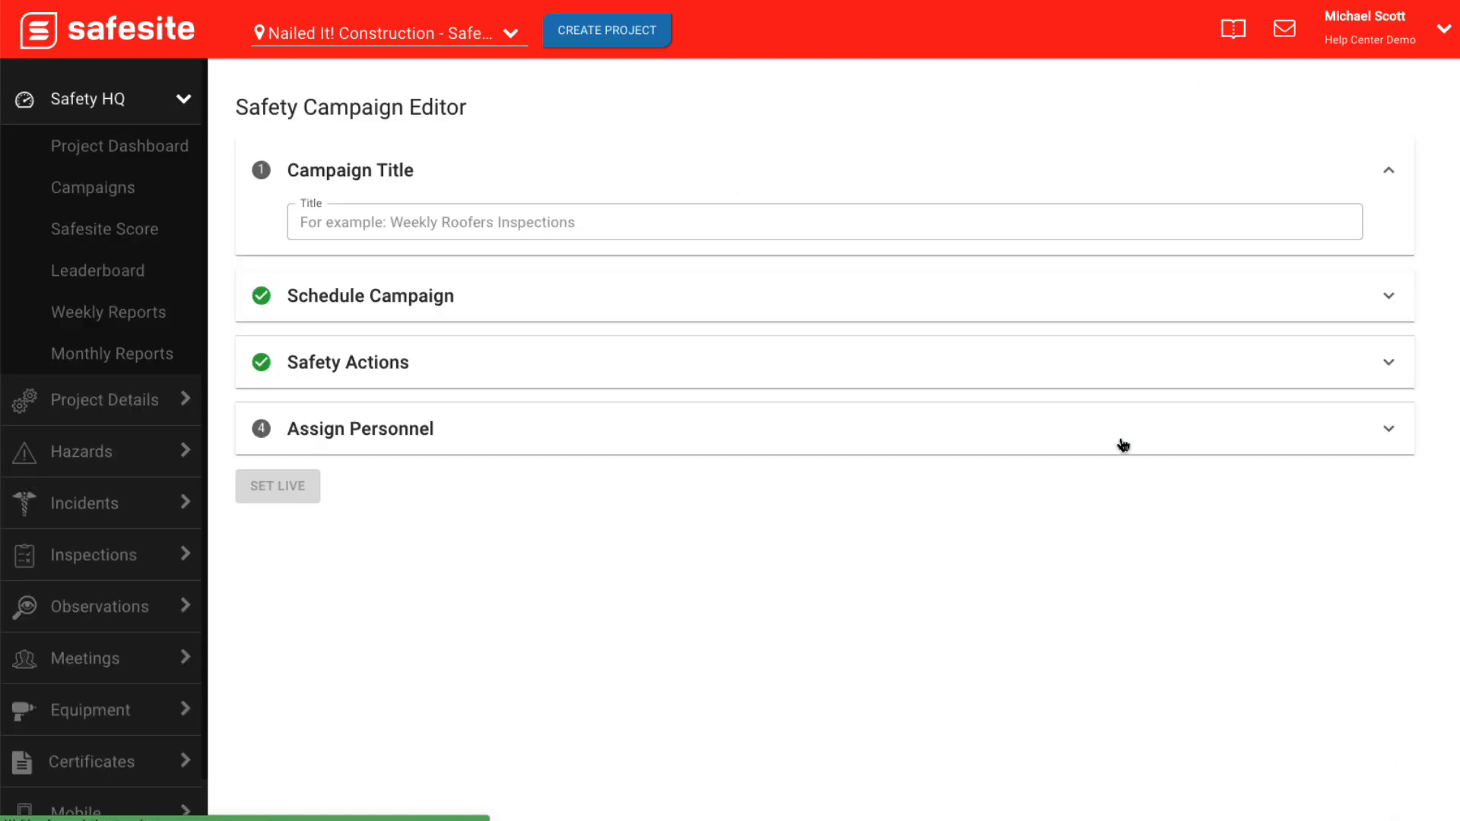
click(651, 226)
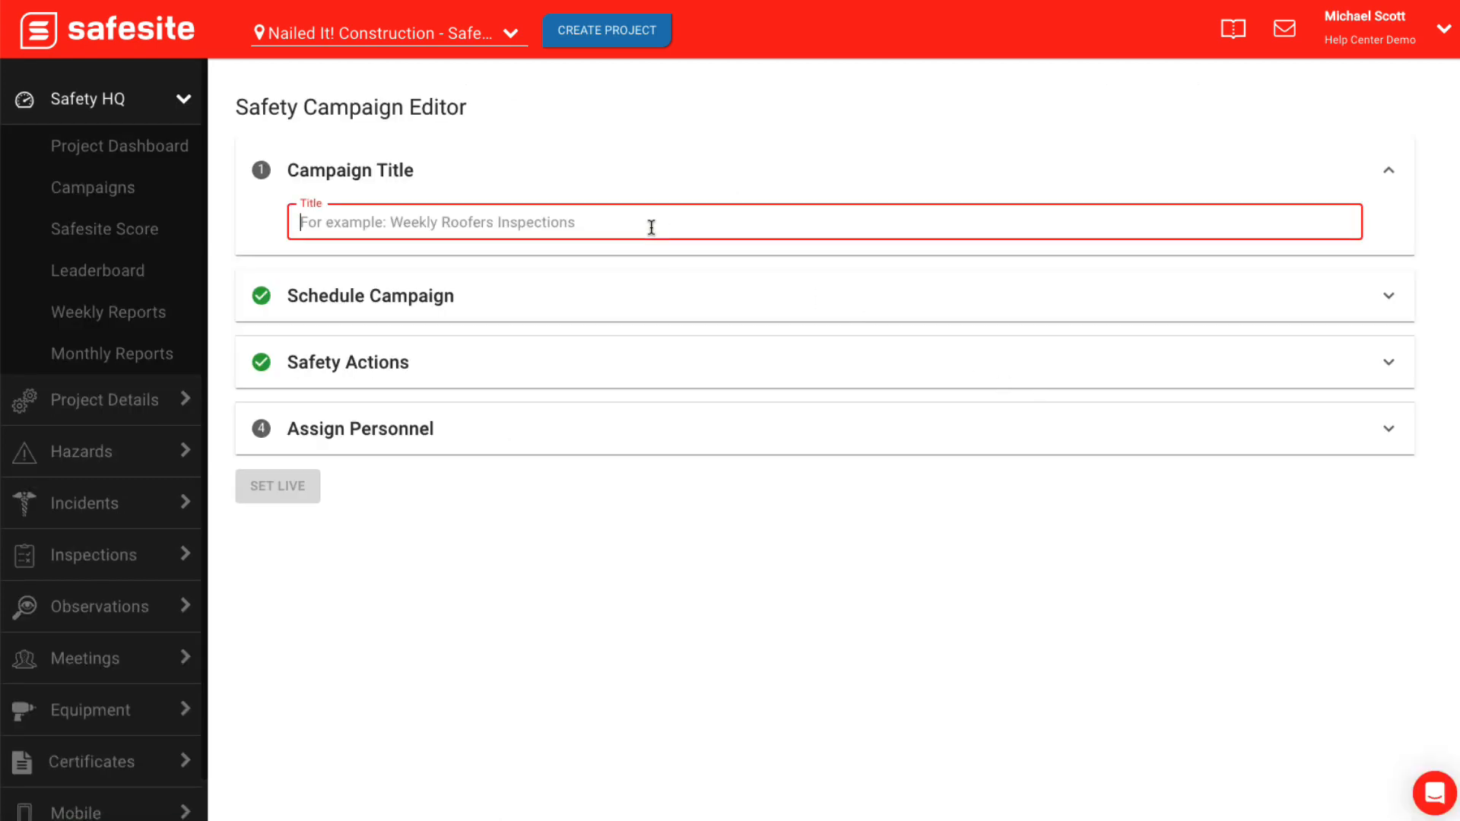
text(Week)
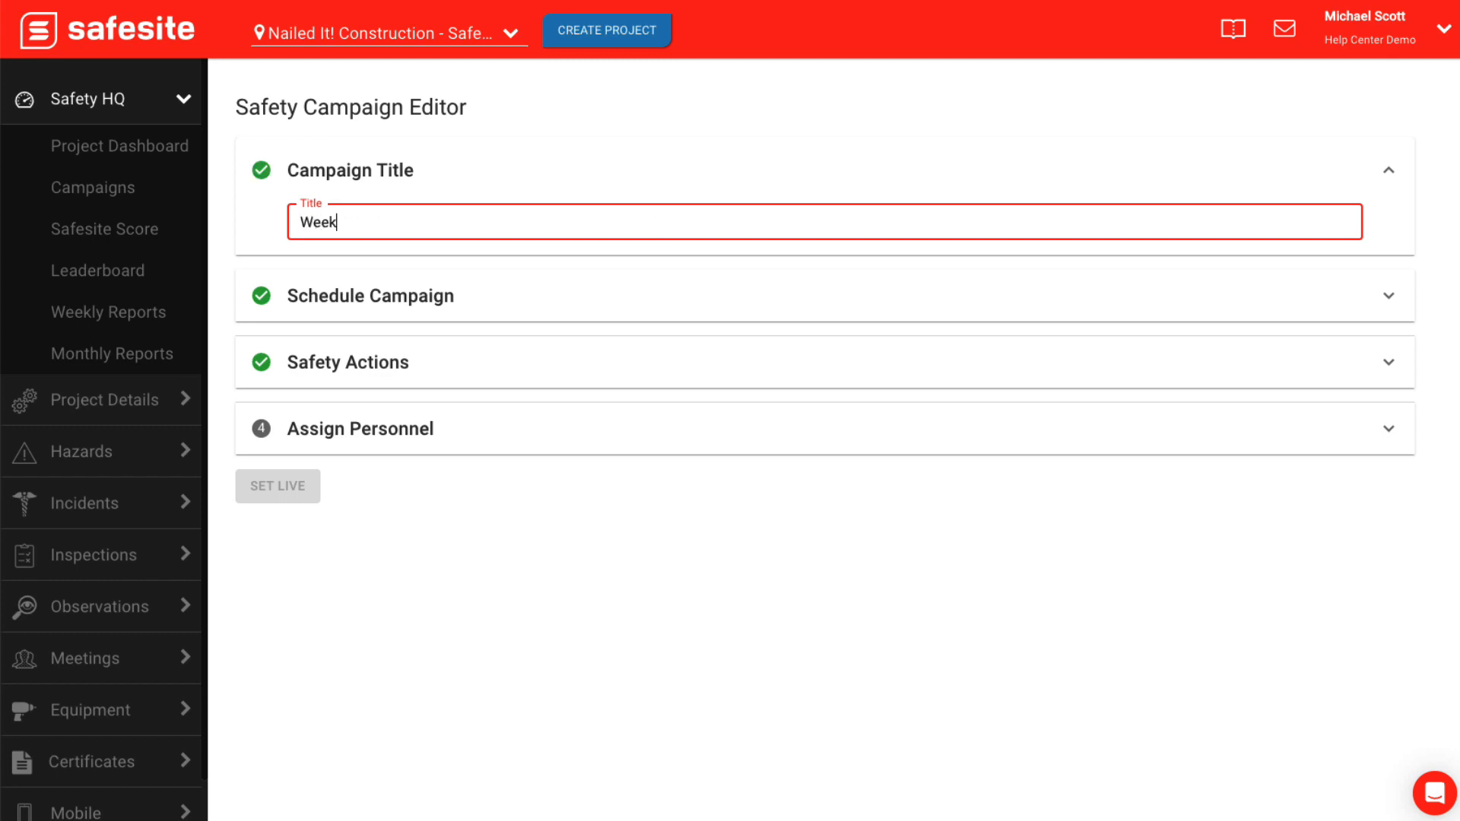
text(ly Safety Program Actions)
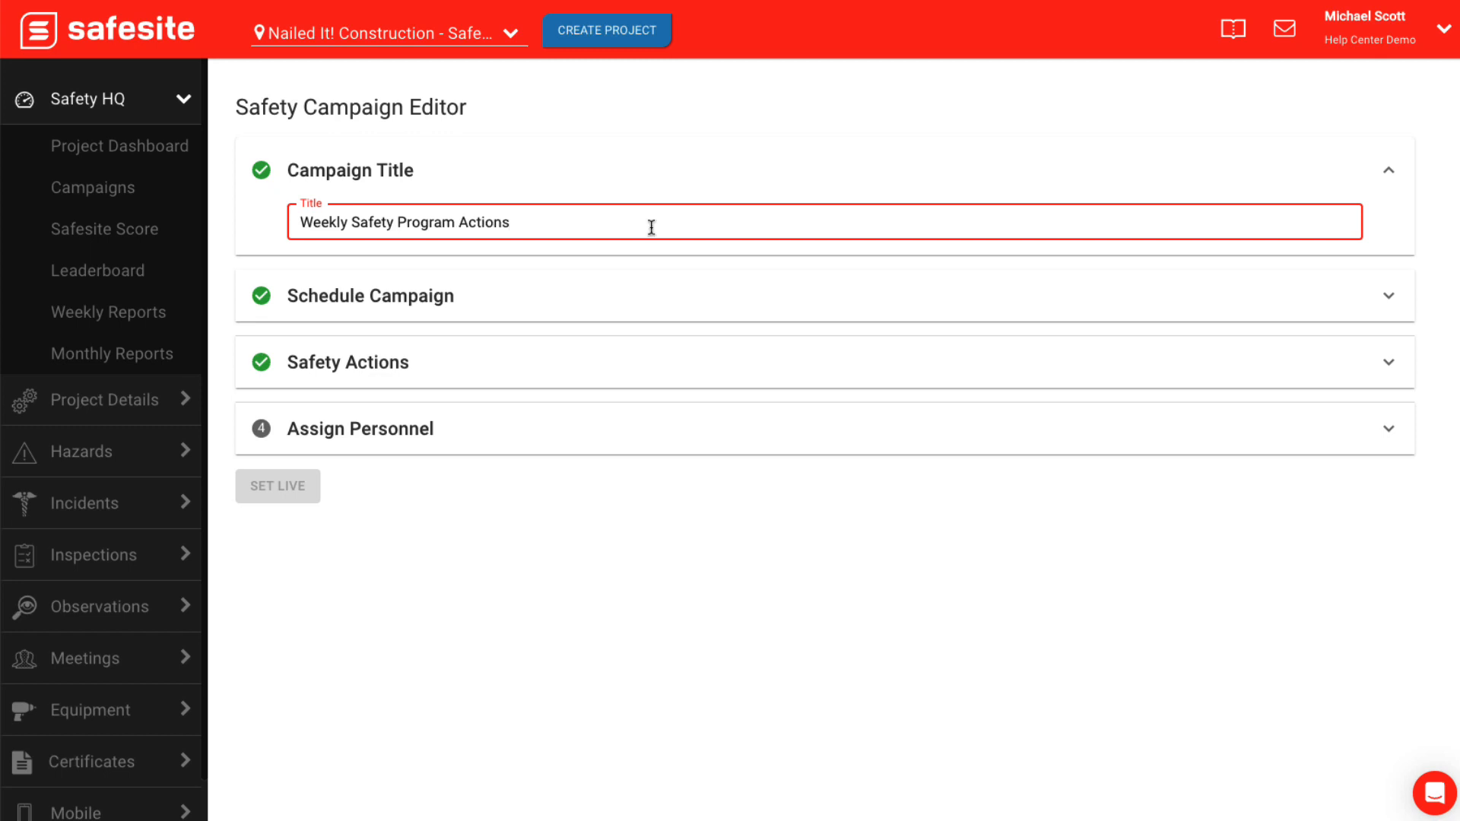
Add a Meetings action and an Observations action to Week 1 of the campaign's safety actions, each with a count of 1.
click(1367, 293)
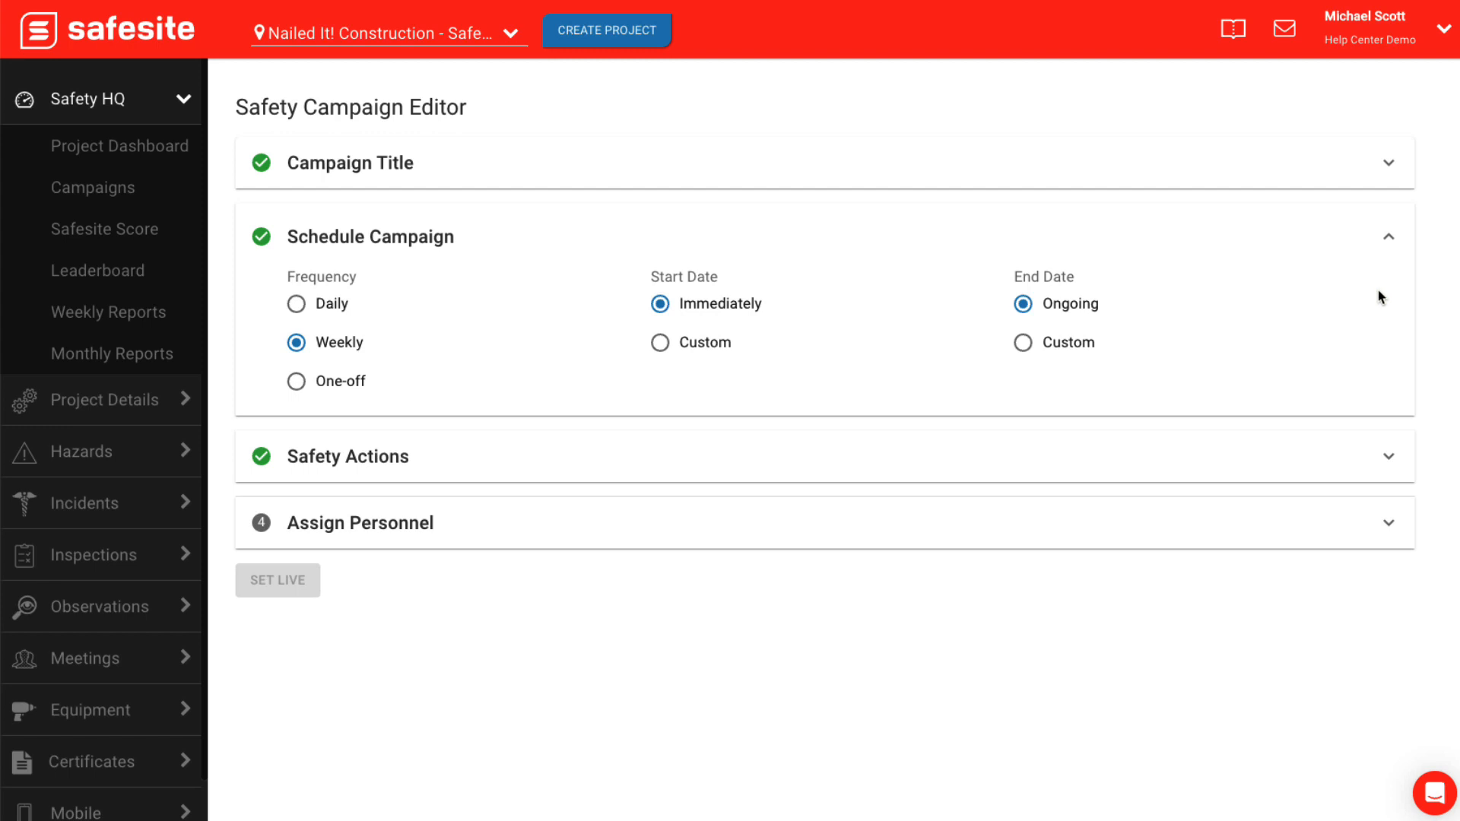
click(1368, 444)
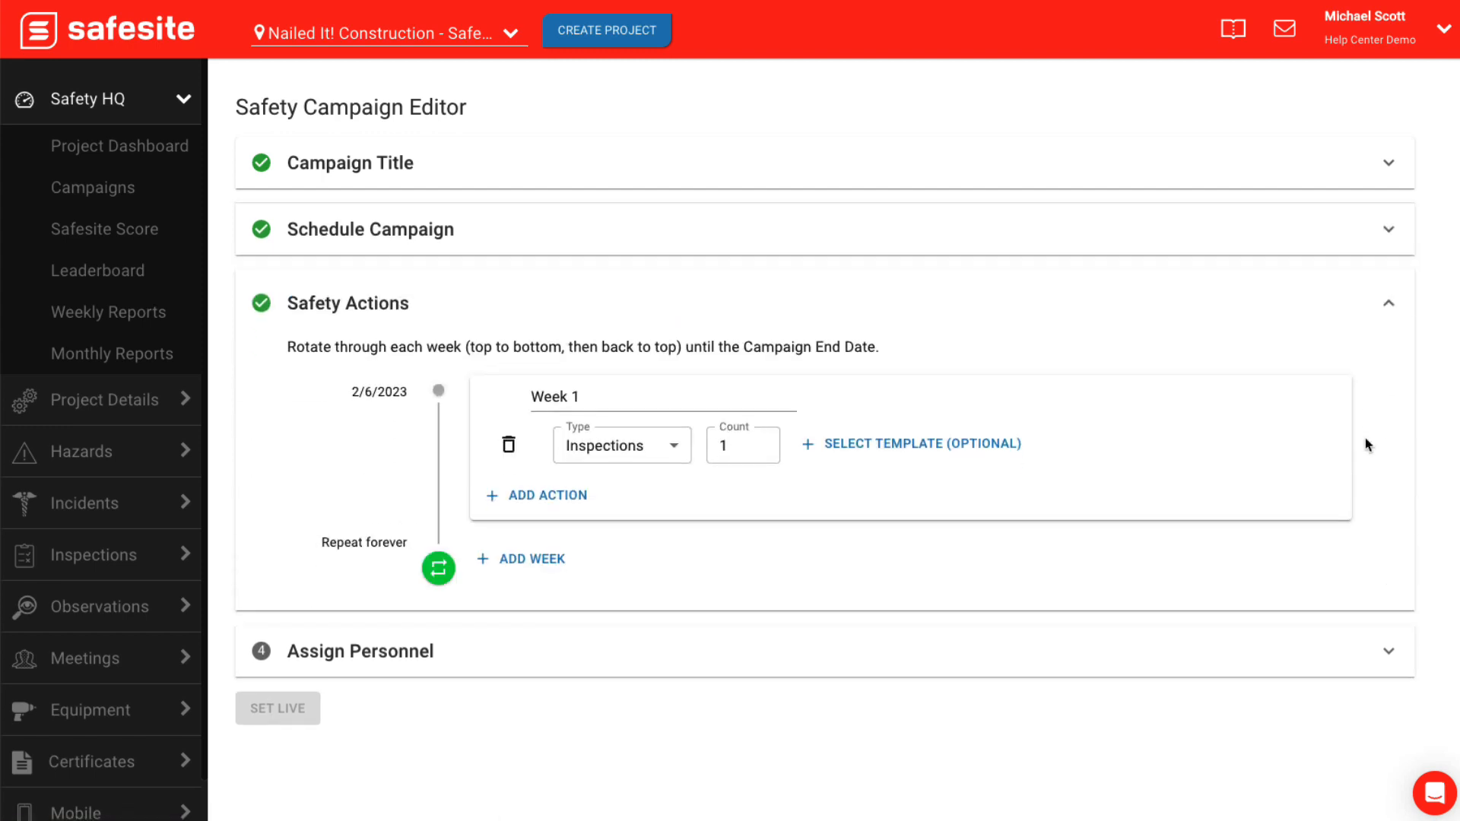
click(546, 497)
click(571, 547)
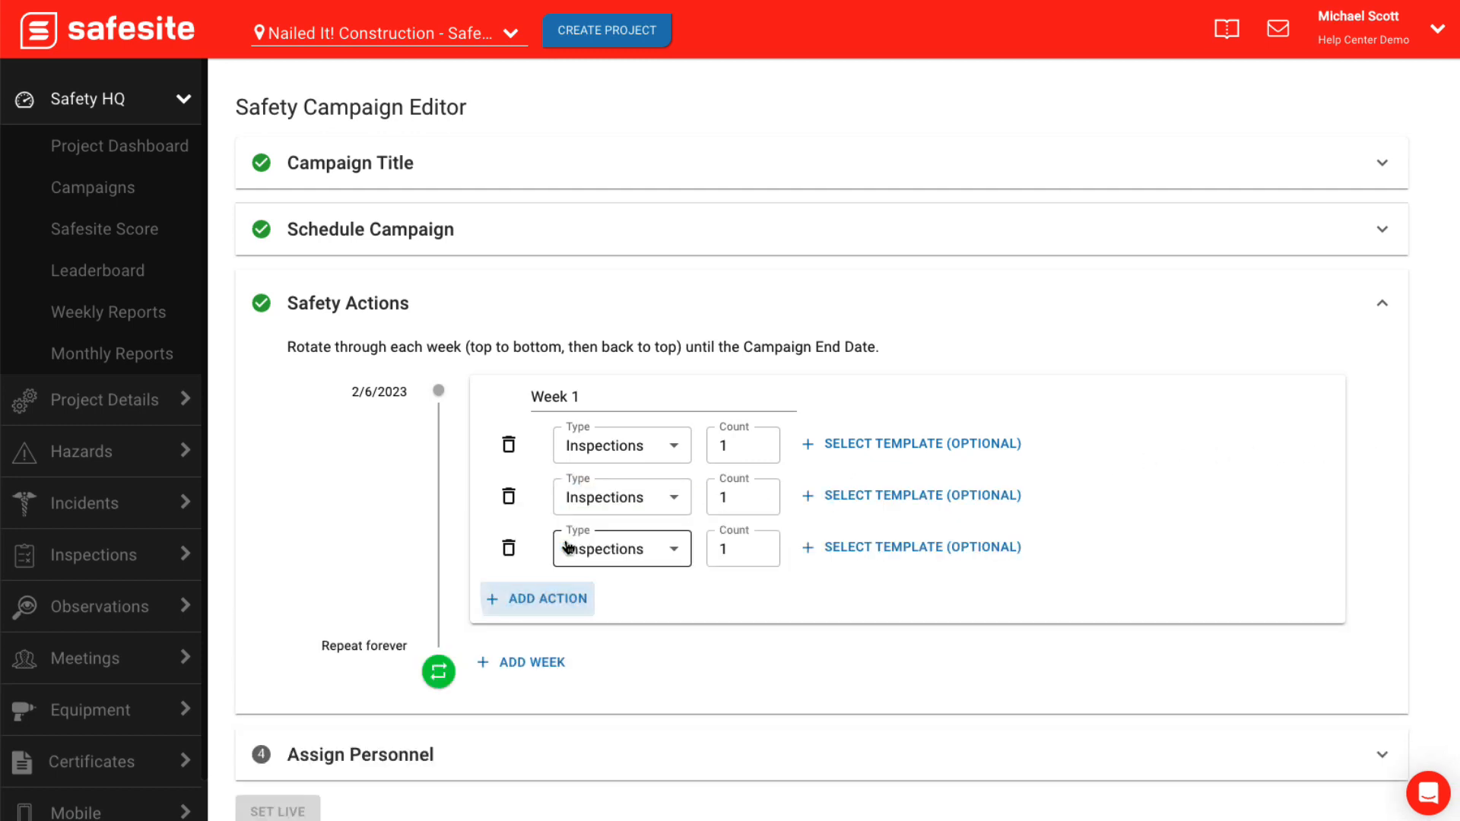
click(674, 498)
click(666, 529)
click(674, 546)
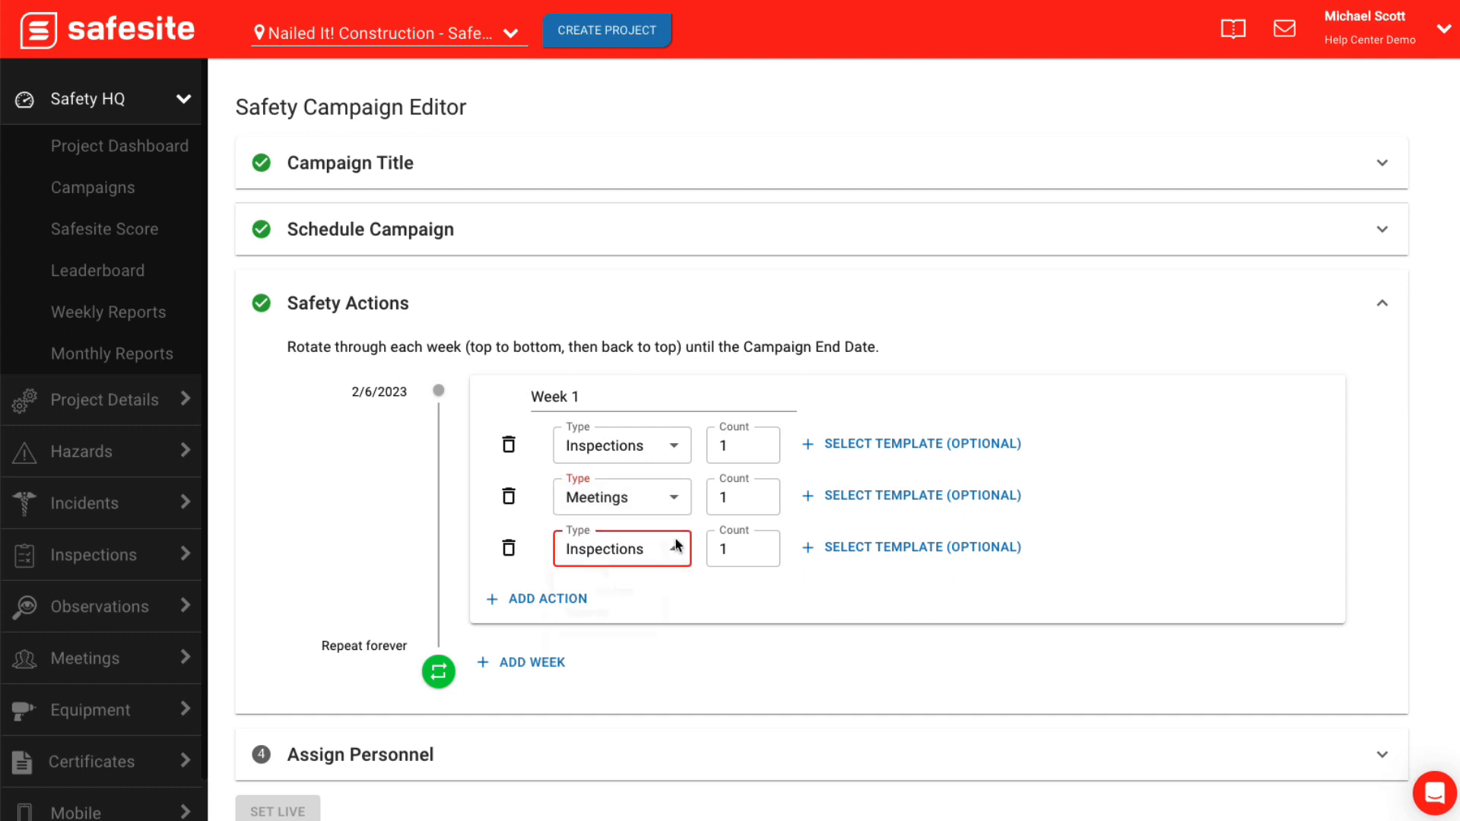
click(660, 612)
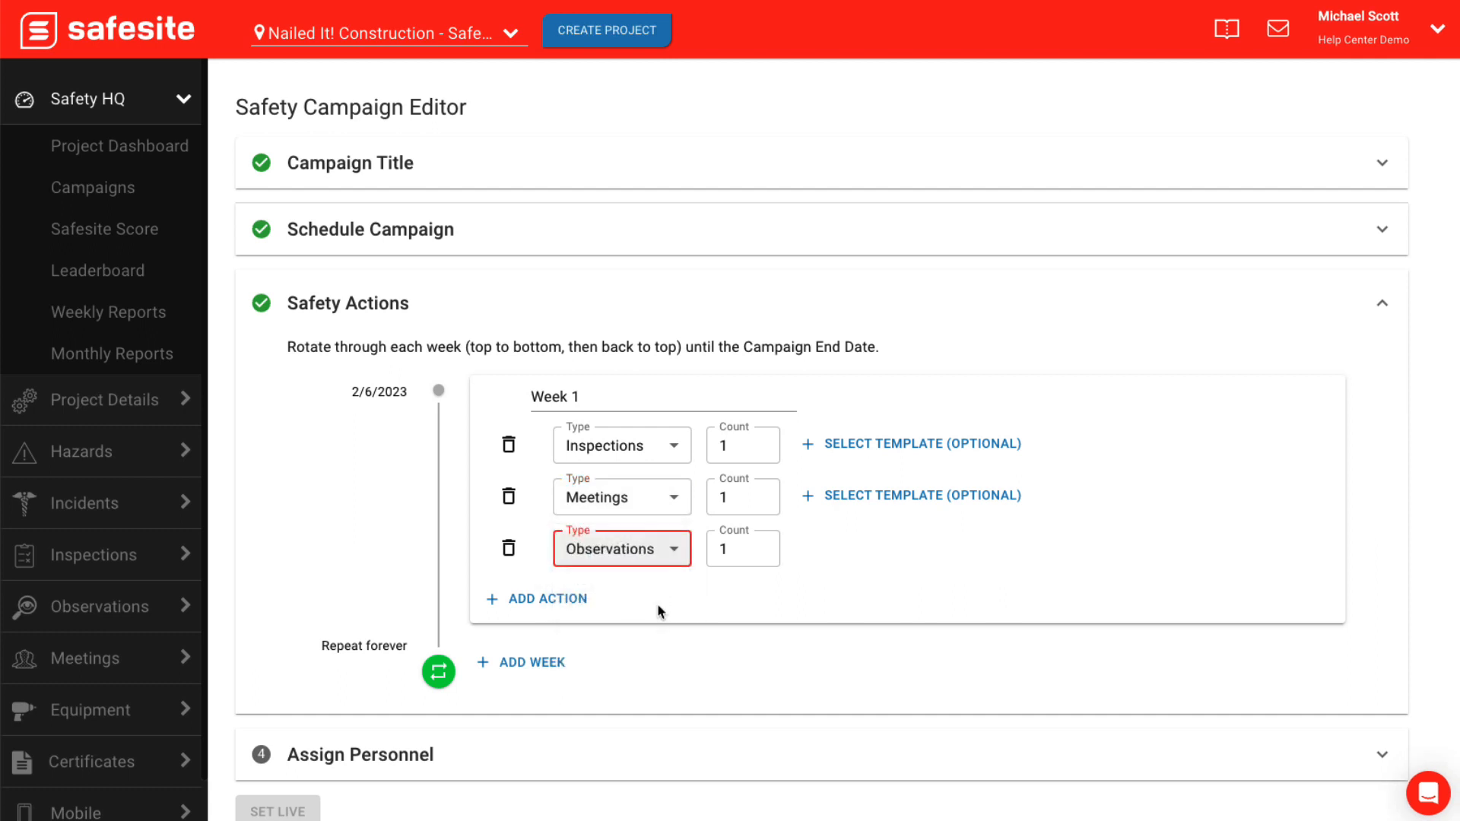
click(1133, 553)
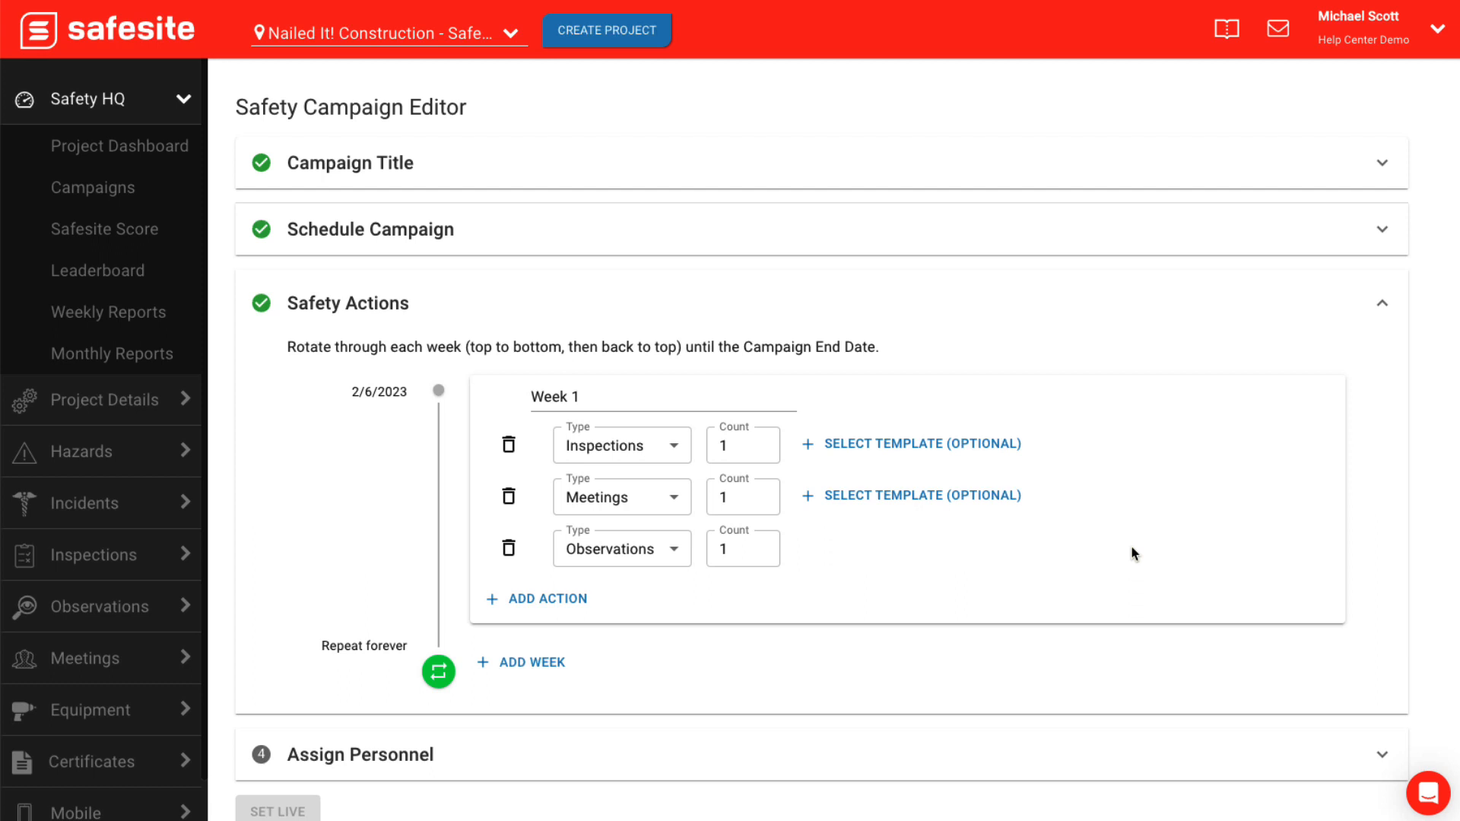
Assign the Business Pandemic Influenza Planning Checklist template to the Inspections action and Choosing the Right Ladder to the Meetings action.
click(1003, 445)
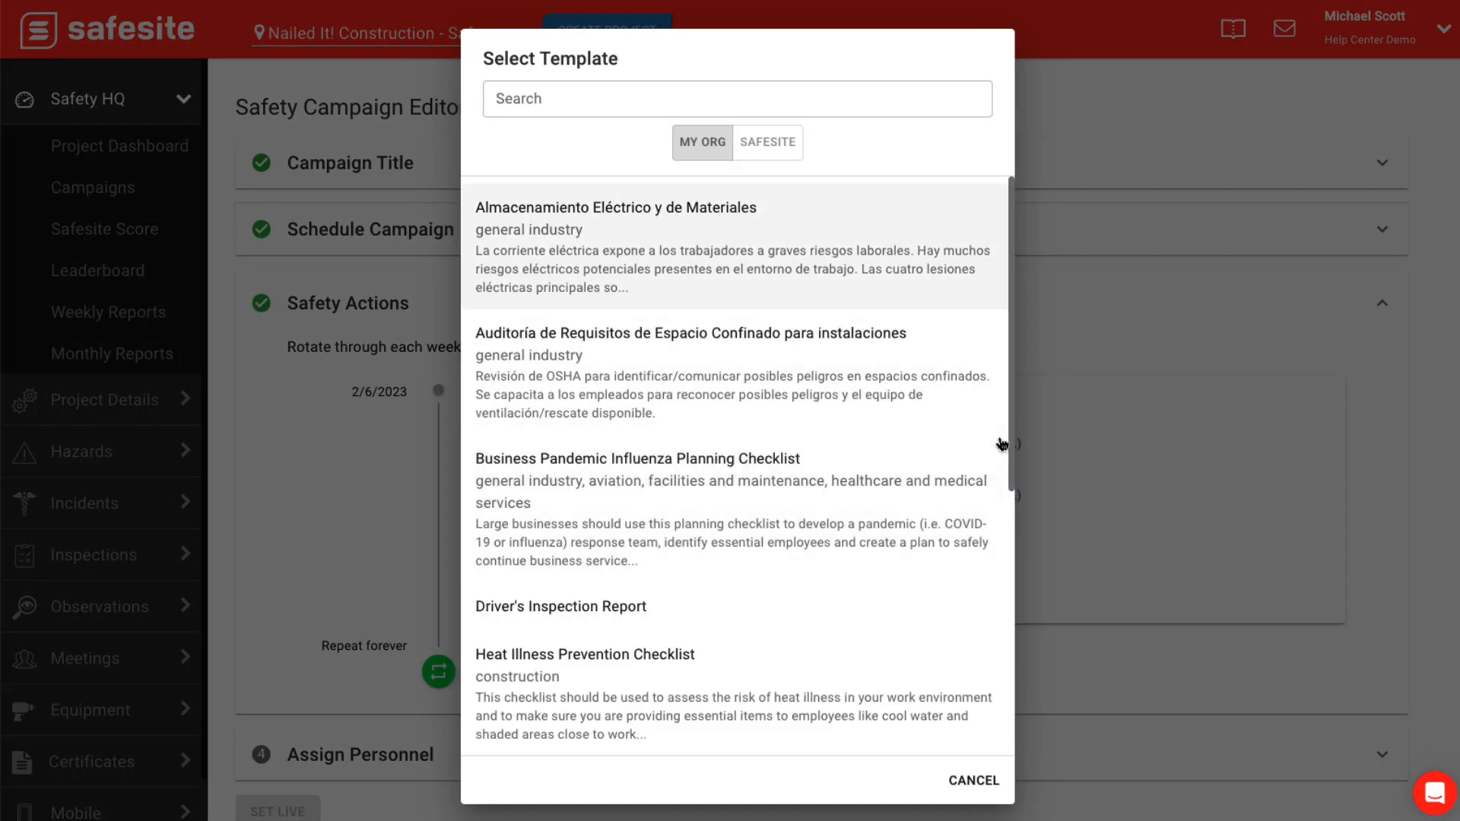
click(911, 470)
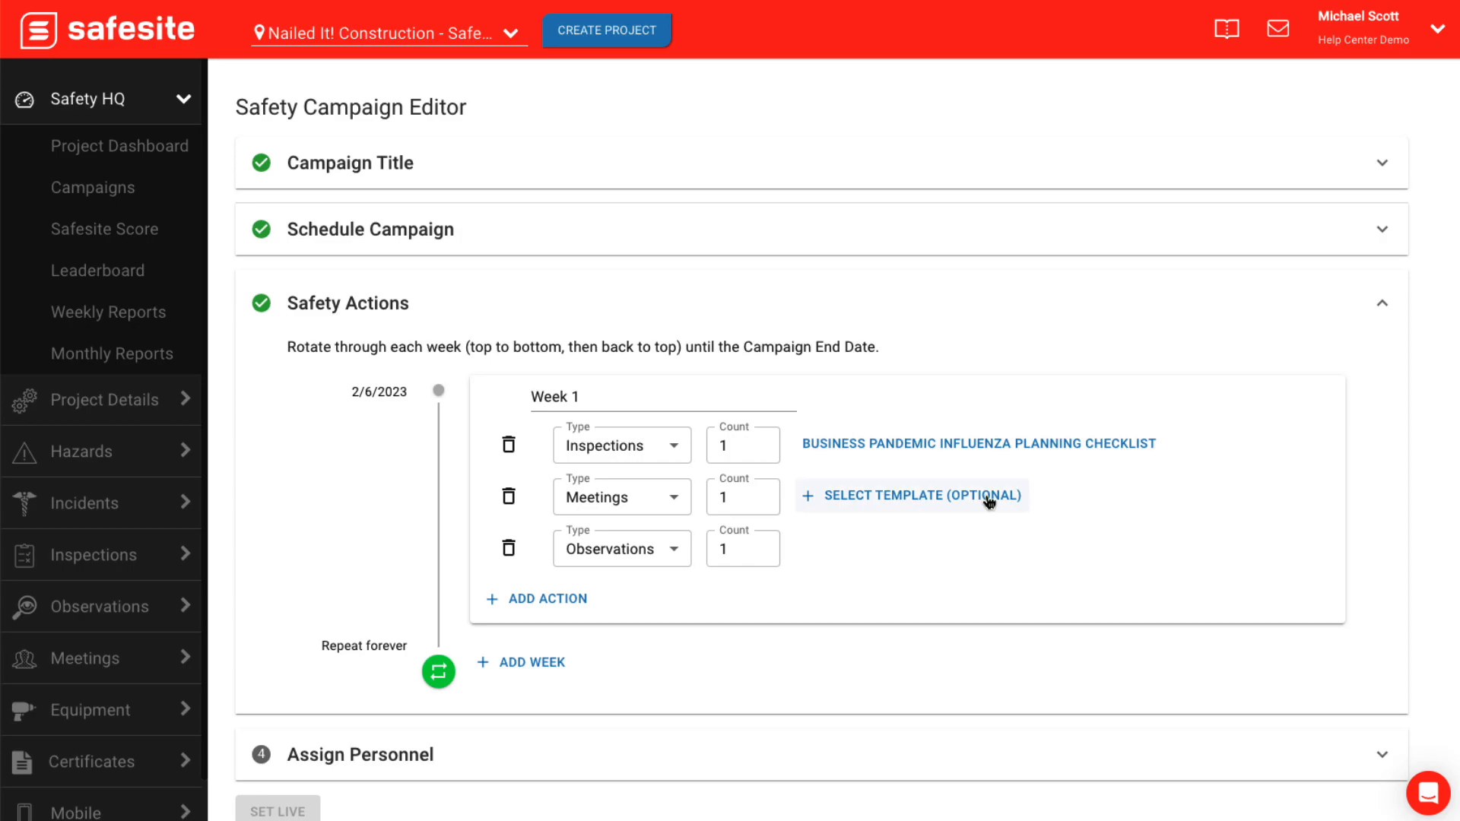
click(989, 498)
click(950, 426)
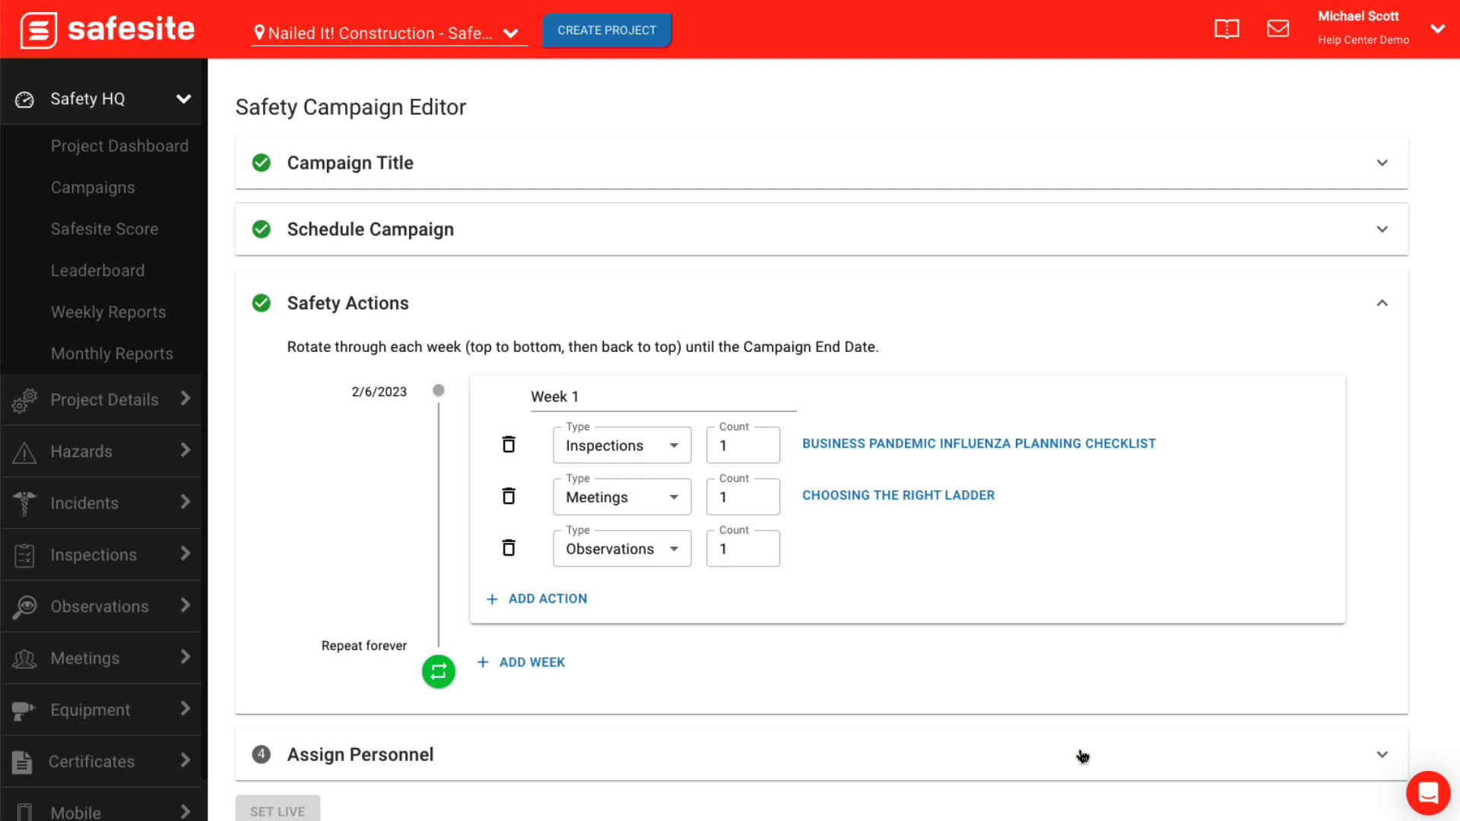
Assign a person to the Weekly Safety Program Actions campaign and set the campaign live.
scroll(1083, 756, down, 1)
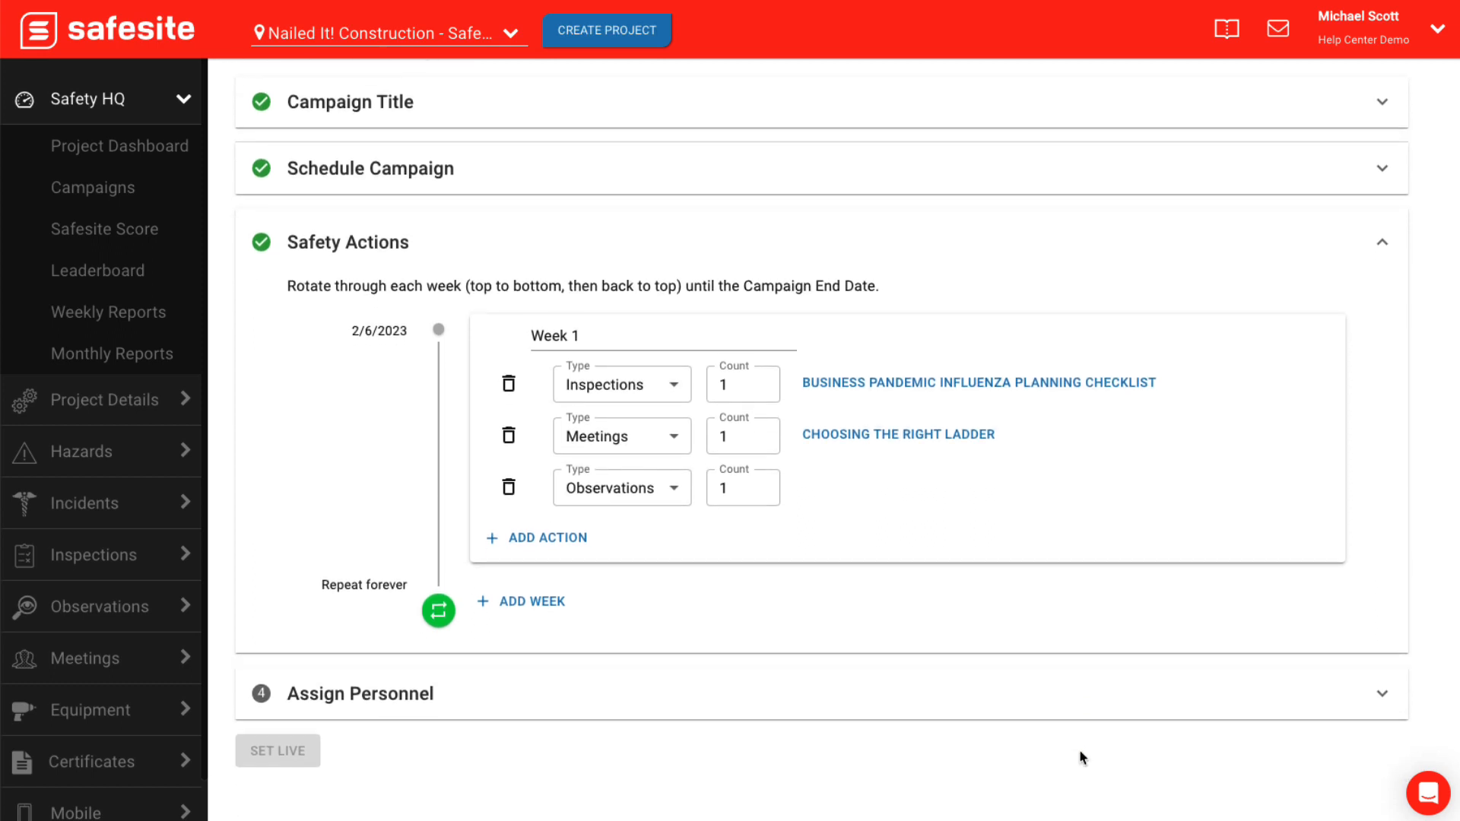
click(1181, 696)
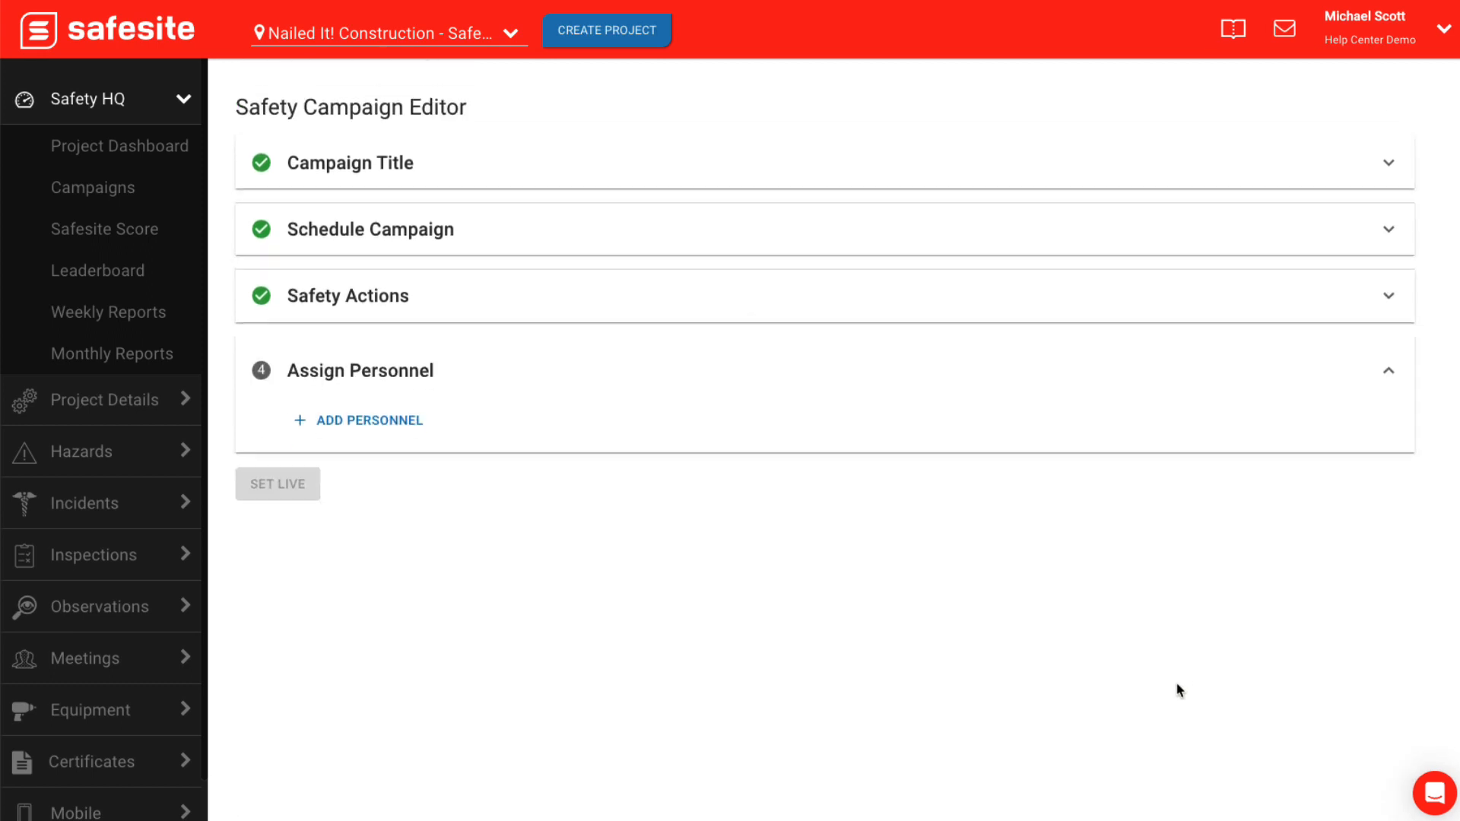
click(1089, 391)
click(1379, 363)
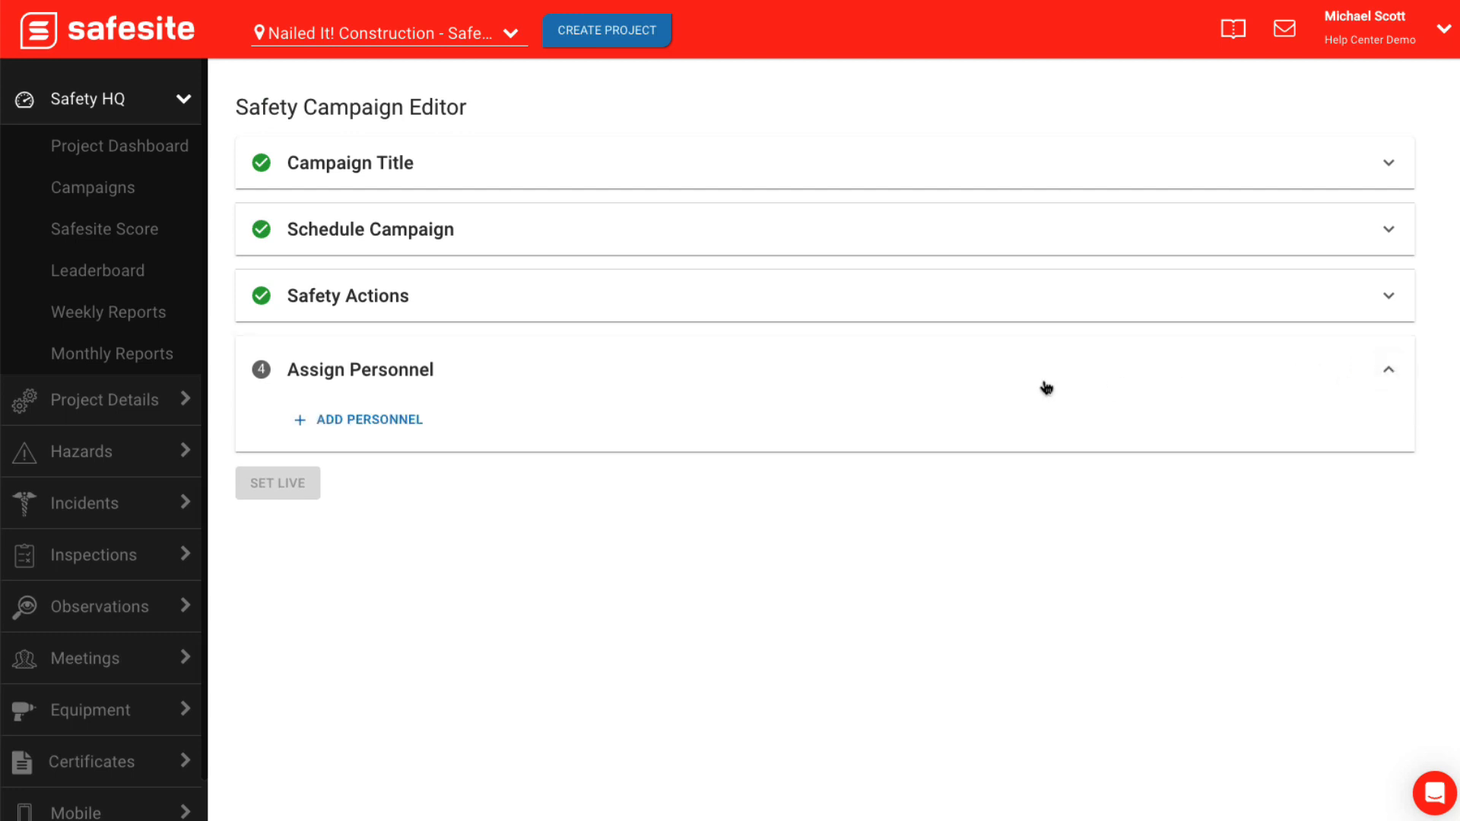
click(386, 427)
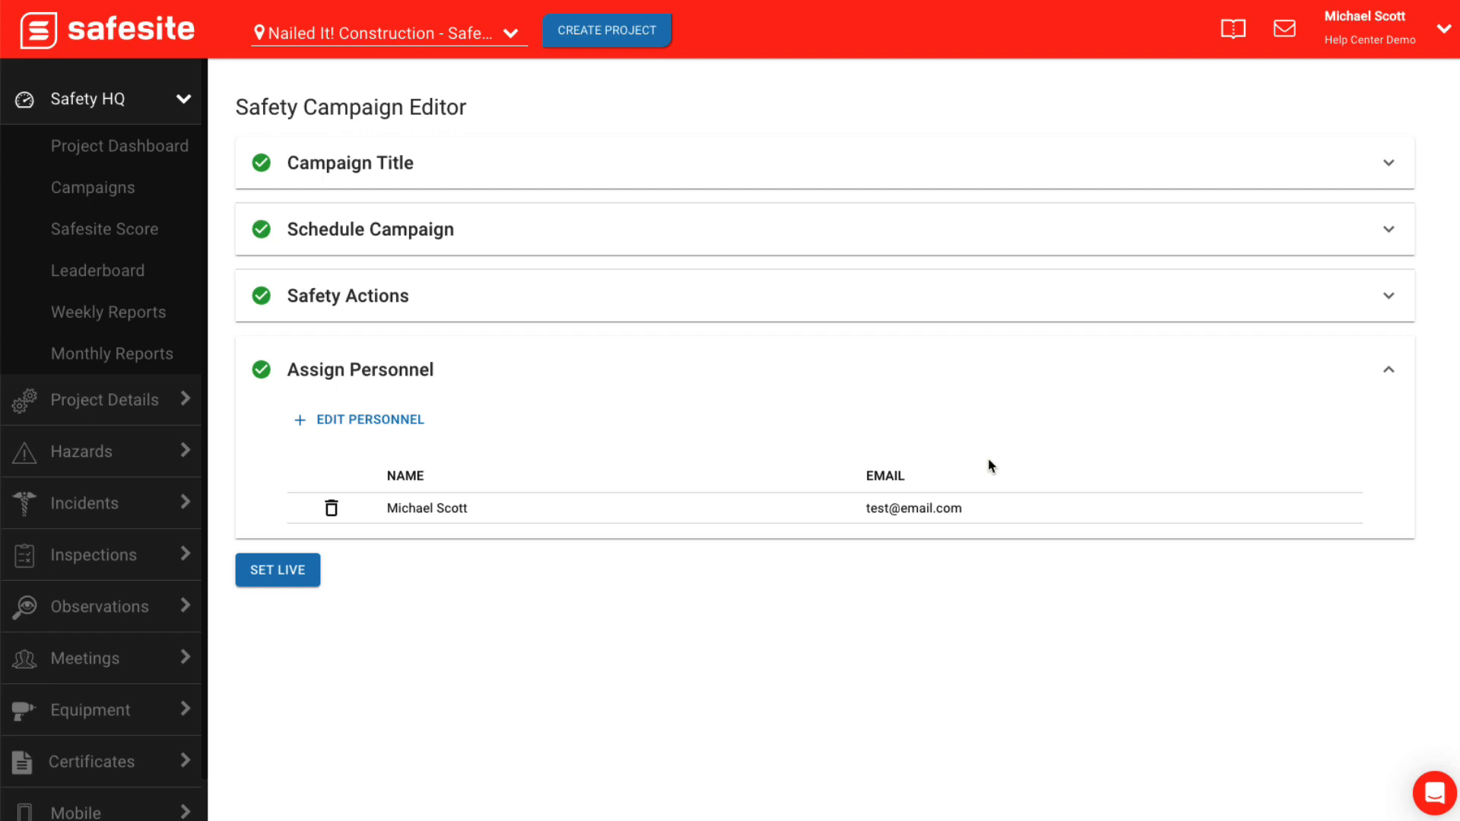
click(313, 581)
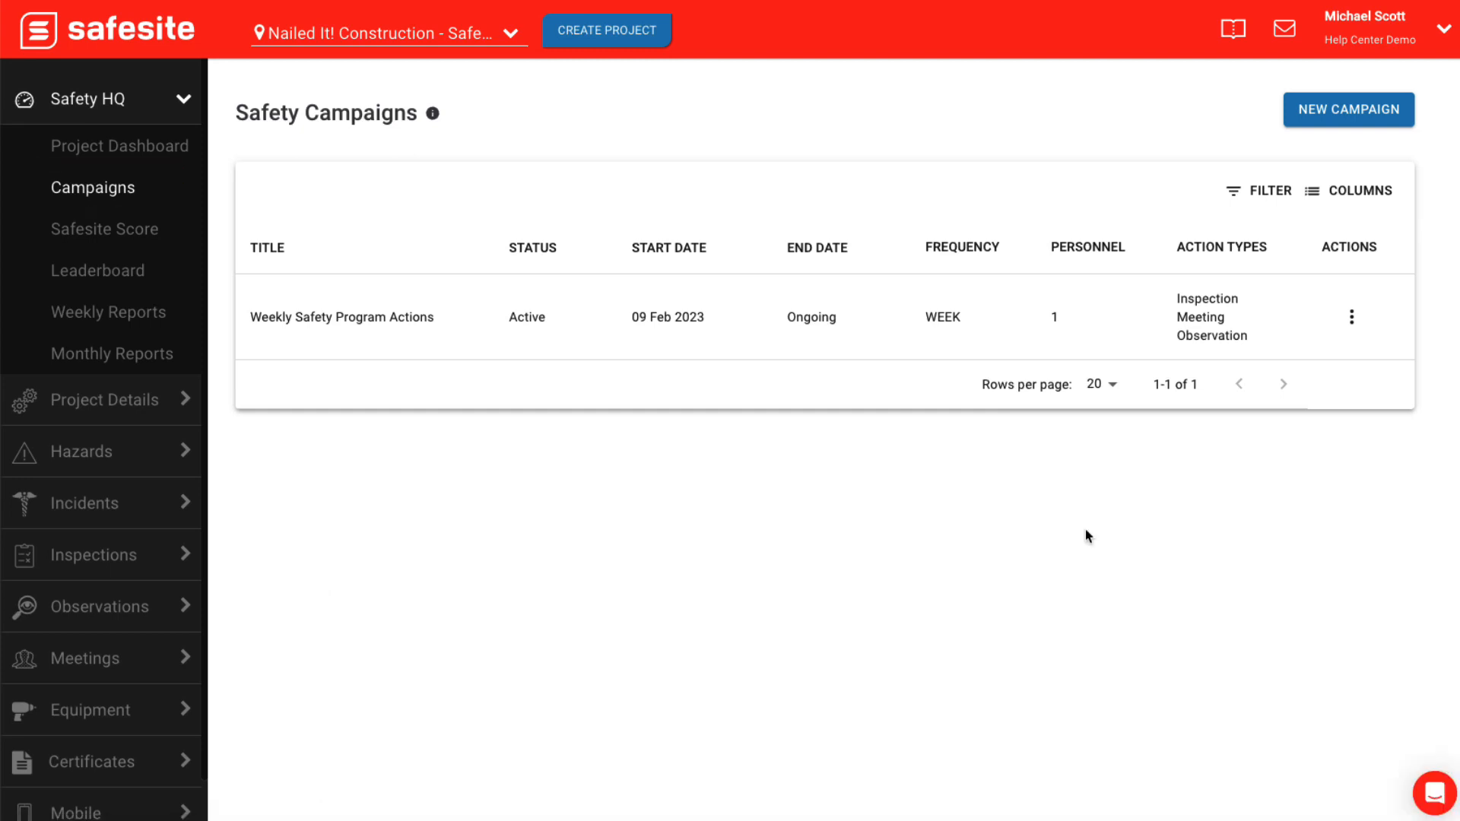
click(1352, 320)
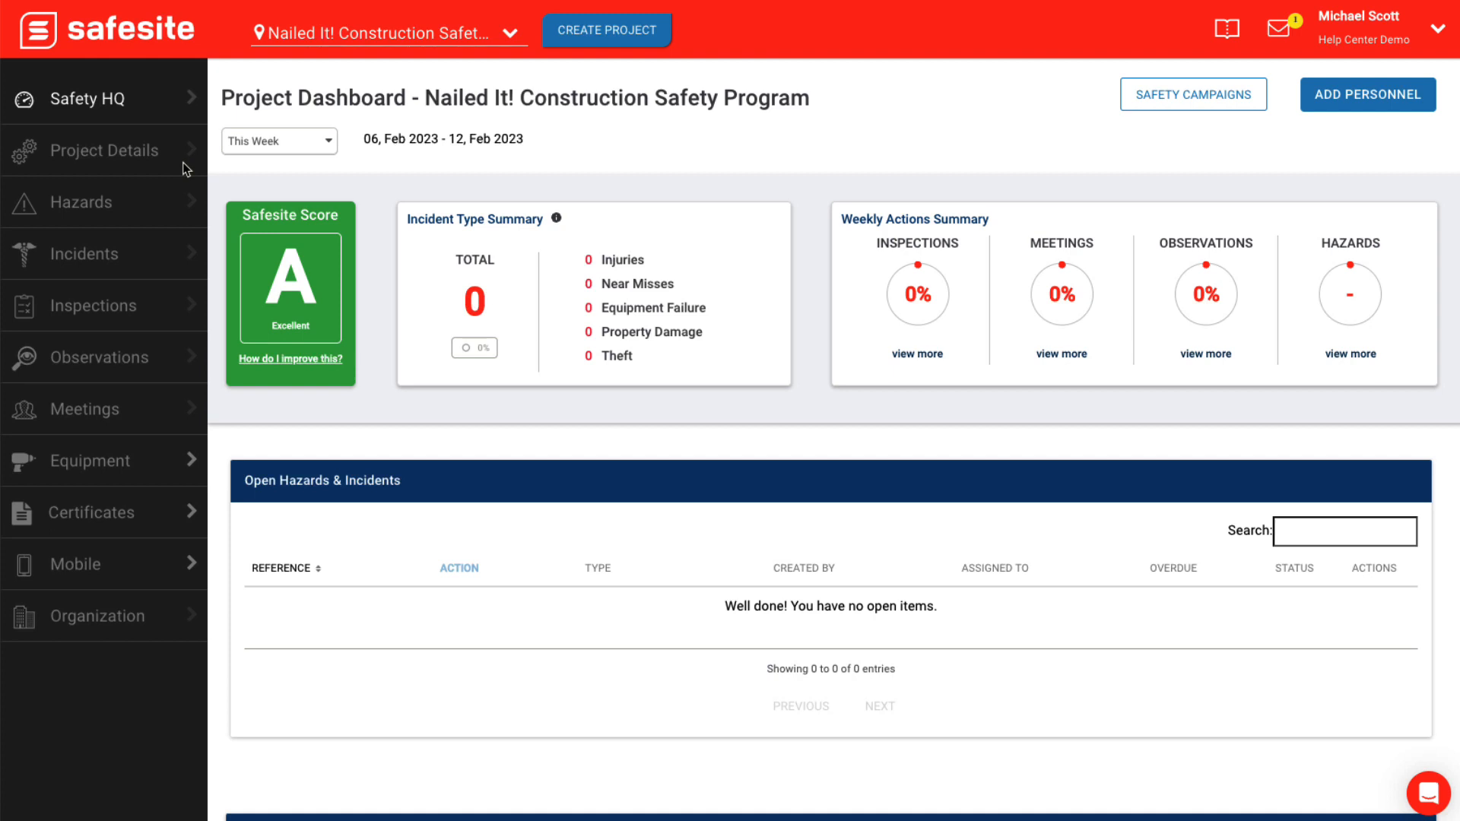
Open the project's personnel list and view the type options available for the first person.
click(183, 164)
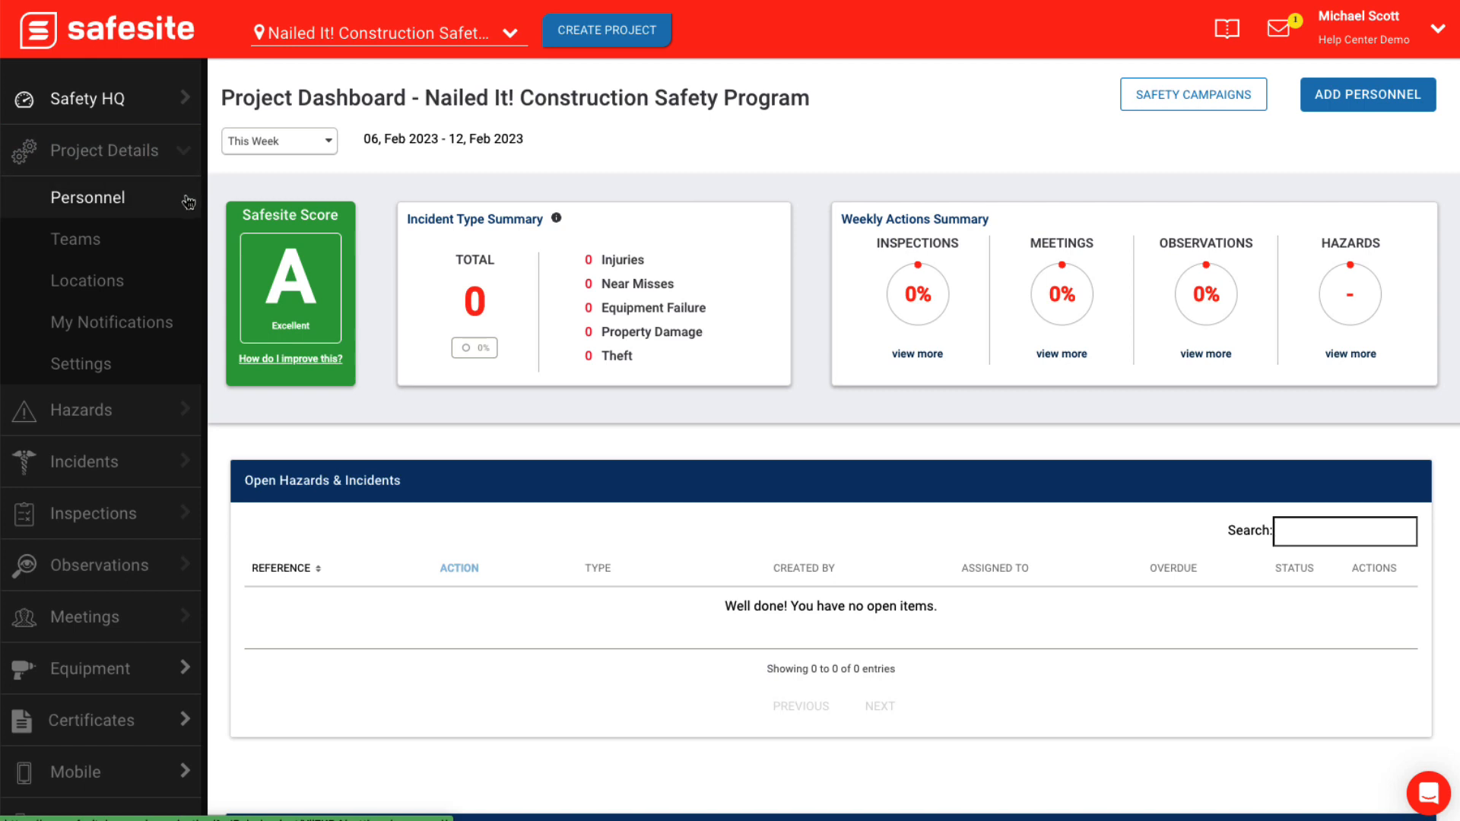
click(188, 202)
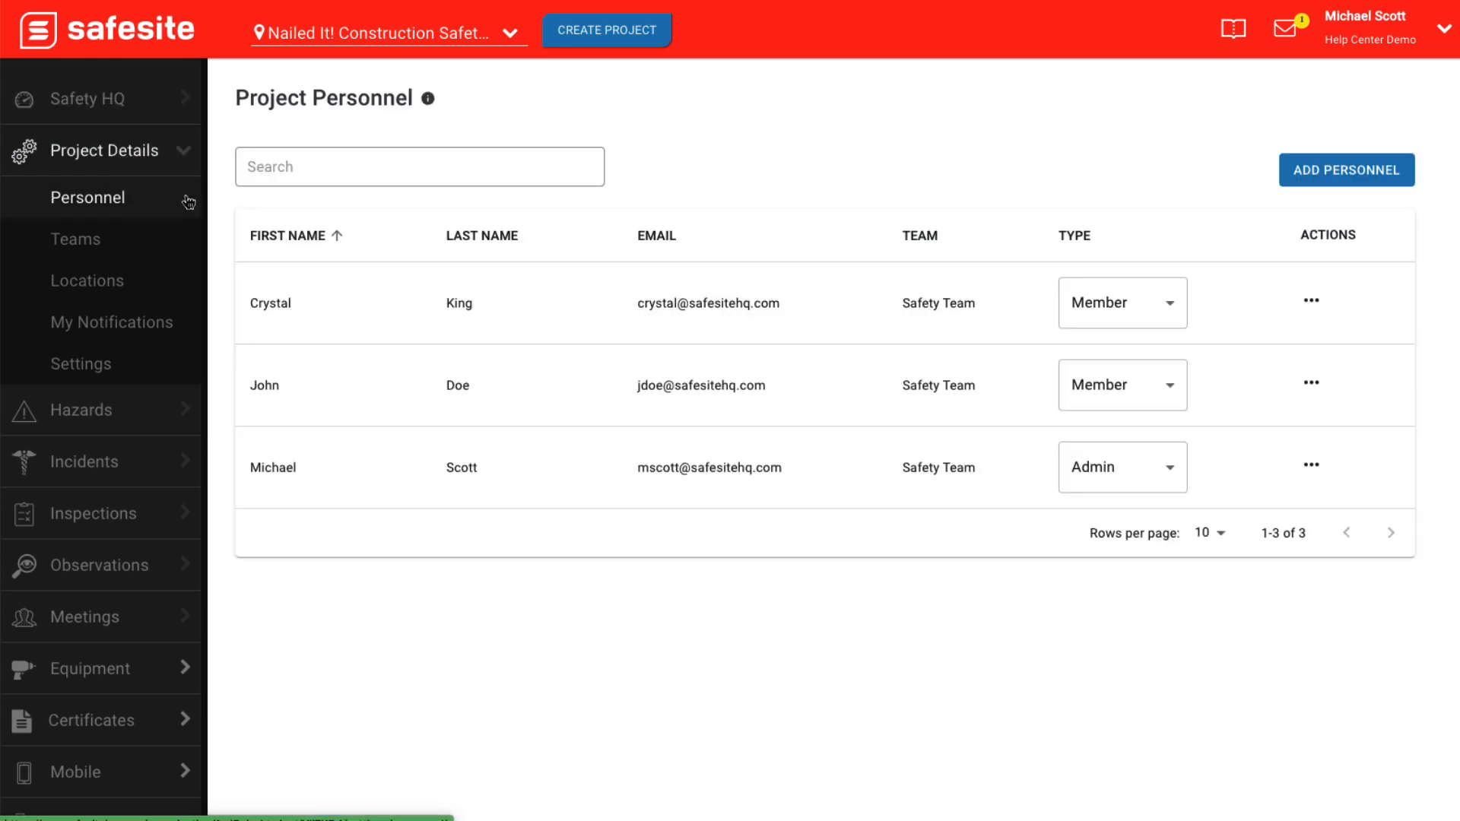
click(1172, 304)
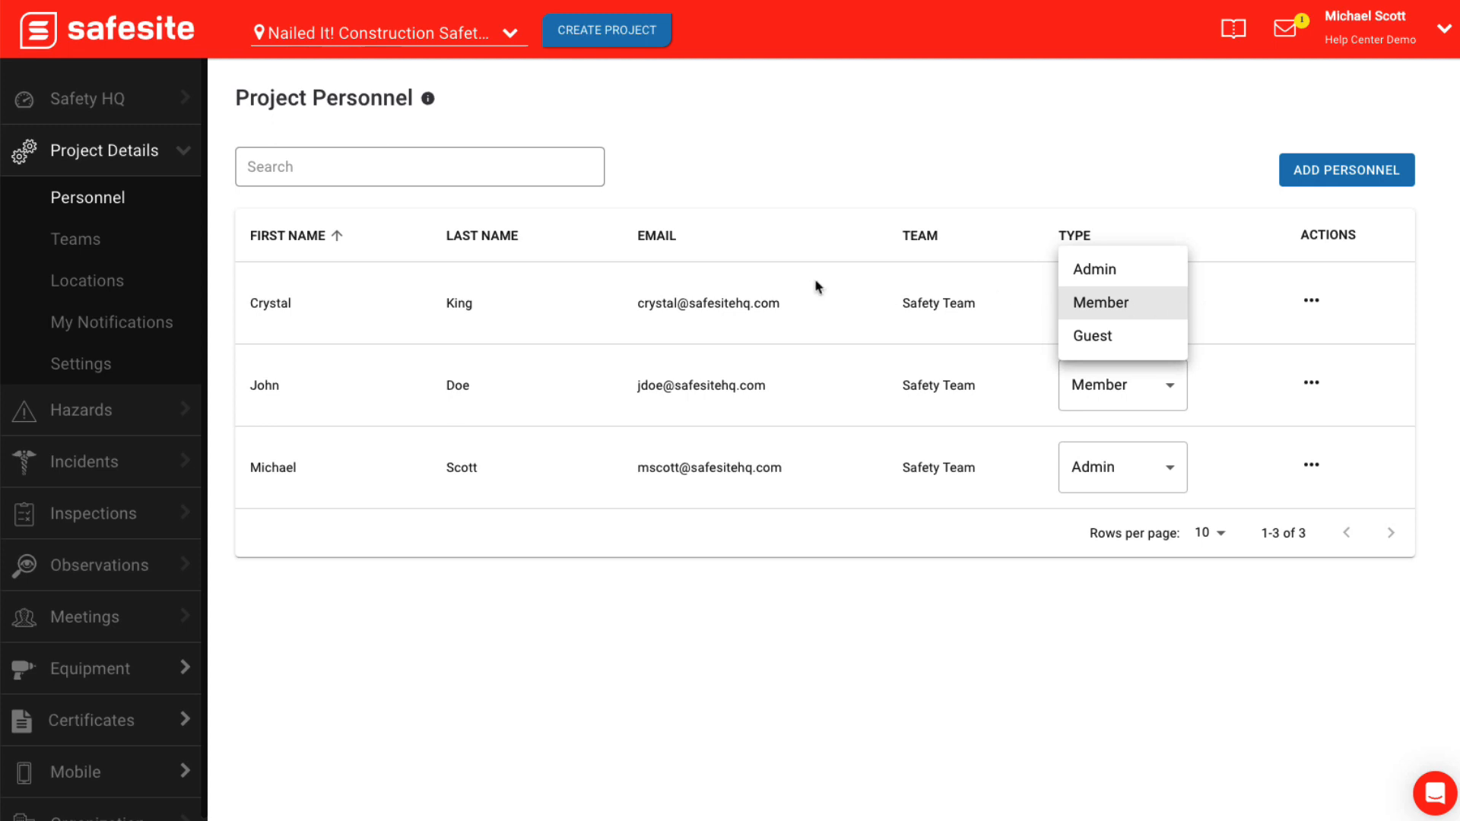
Create a new project team named "Admin Safety Team".
click(117, 240)
click(112, 244)
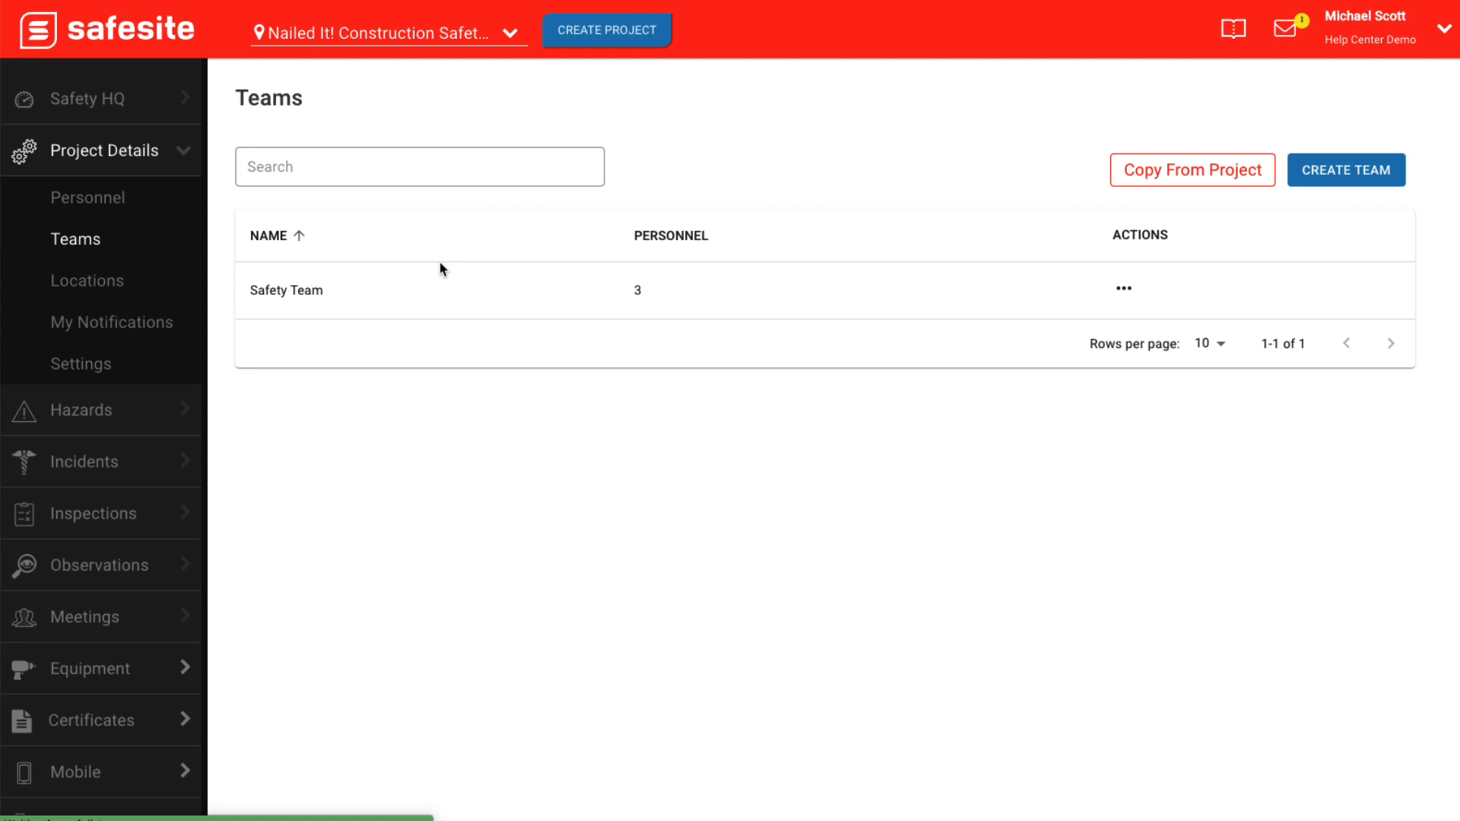
click(1346, 179)
click(962, 430)
text(Admin S)
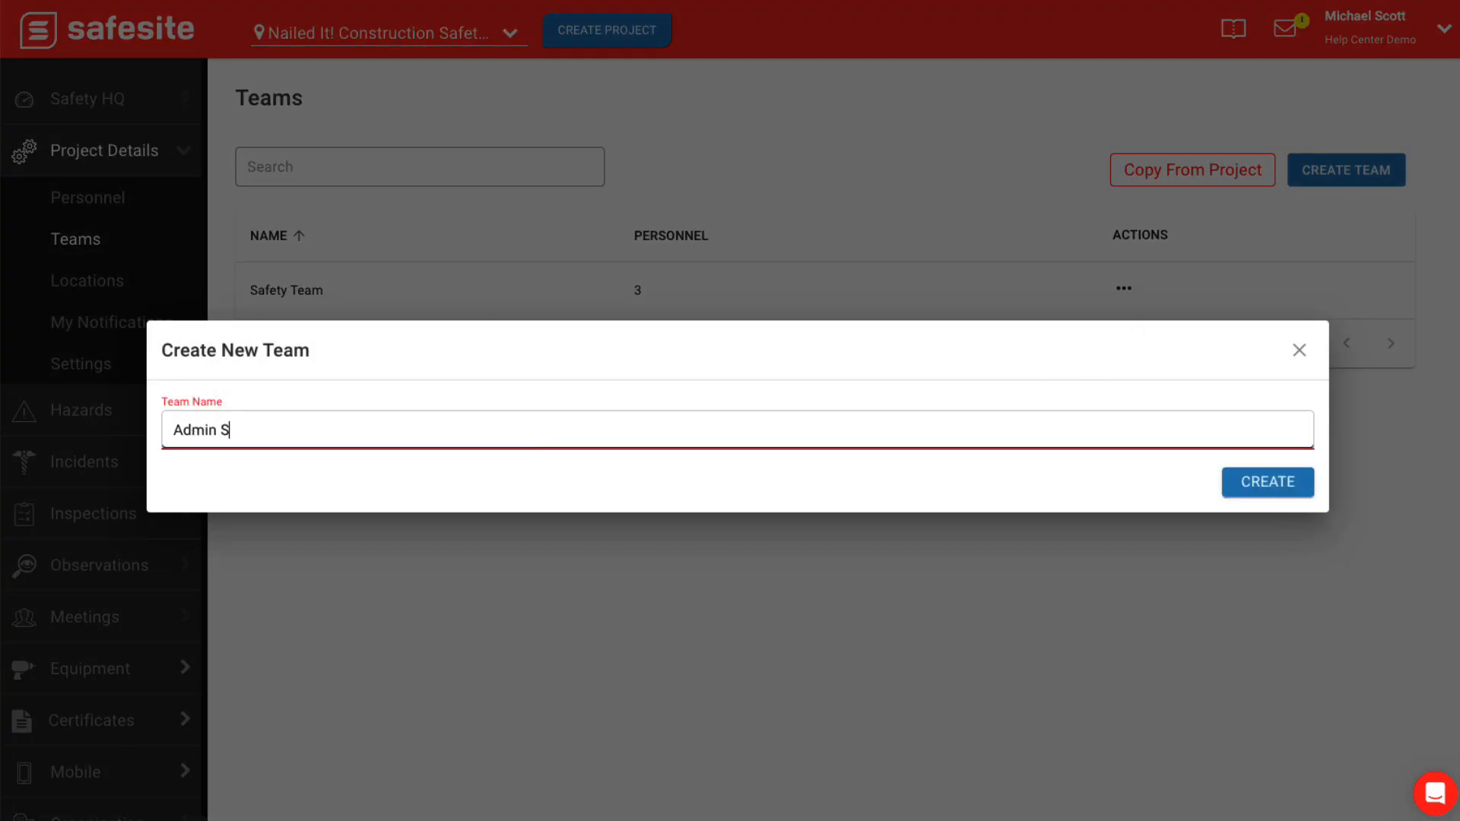
text(afety Team)
click(1271, 485)
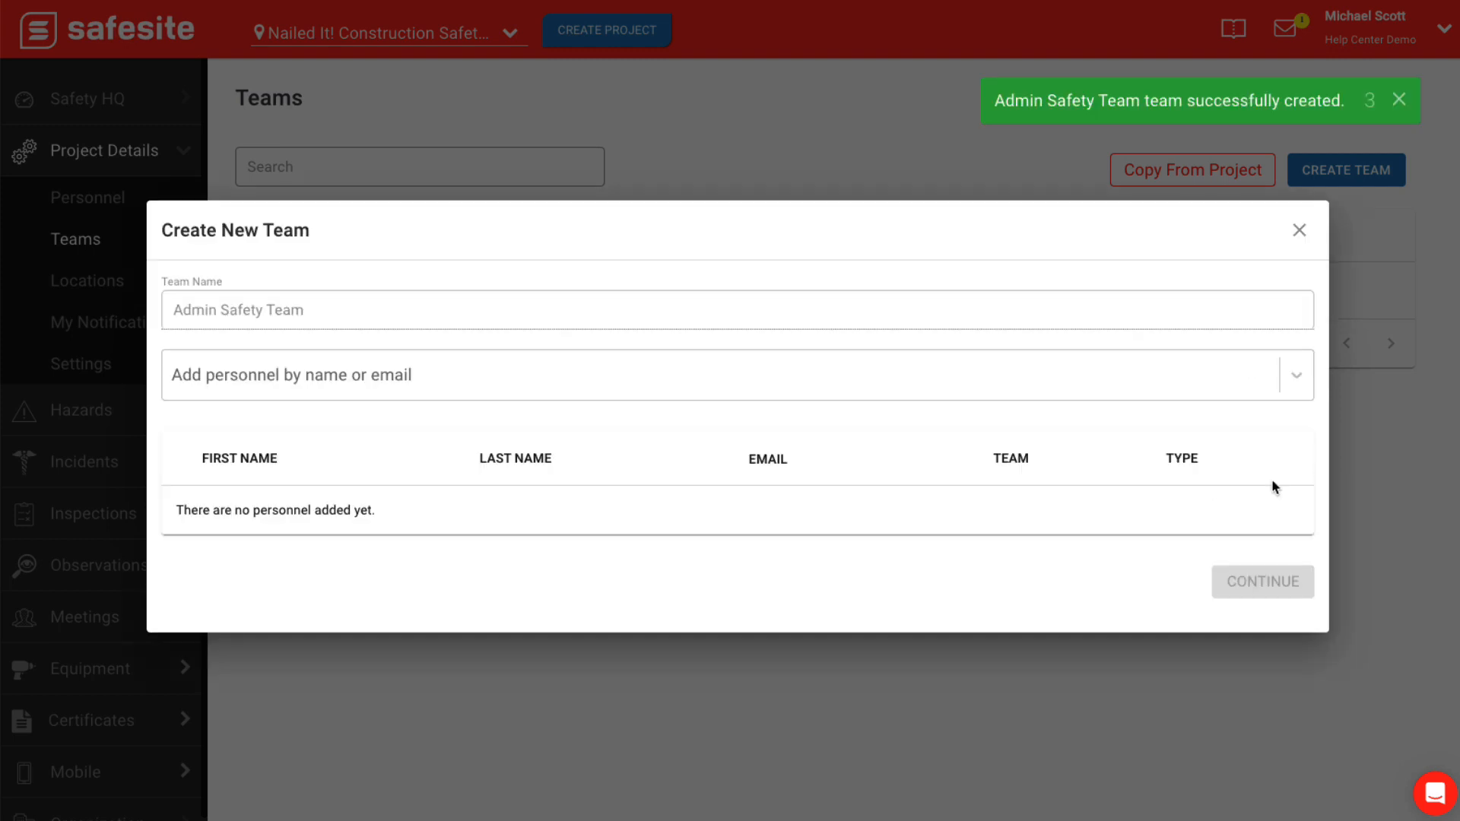
Add two existing project members, one Admin and one Member, to the Admin Safety Team and finish the team setup.
click(835, 366)
text(micha)
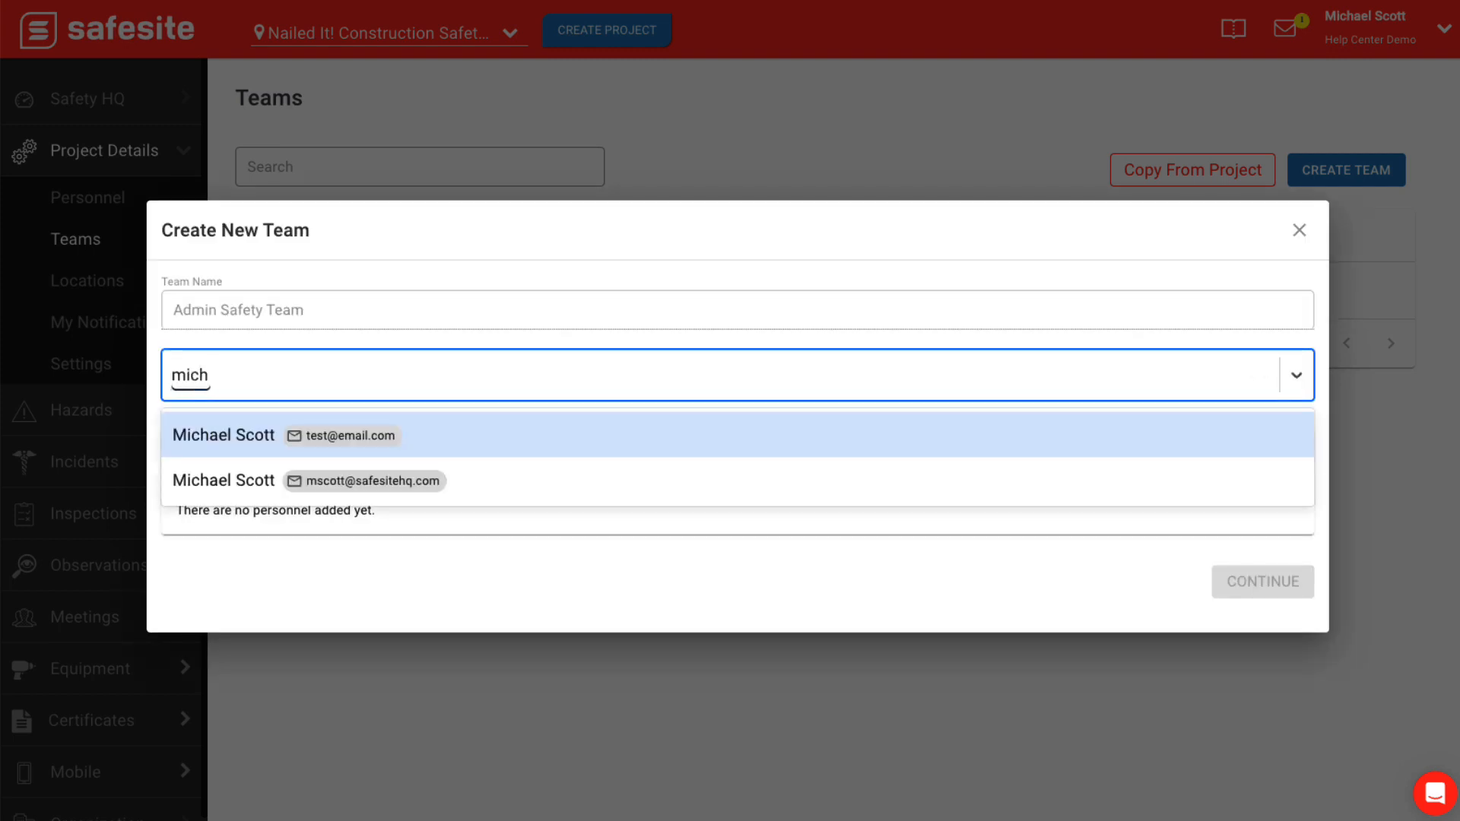
click(730, 469)
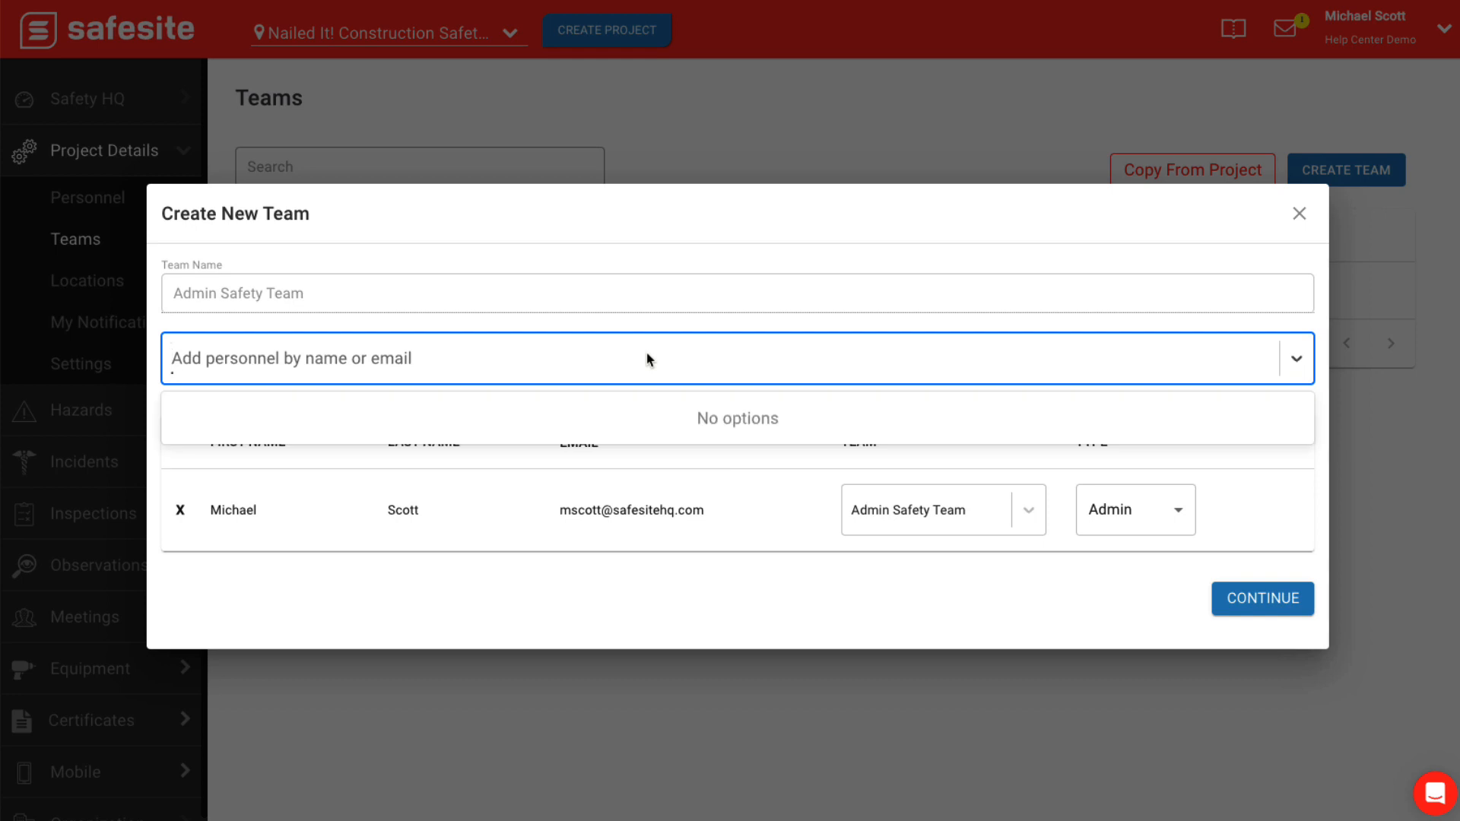
text(john)
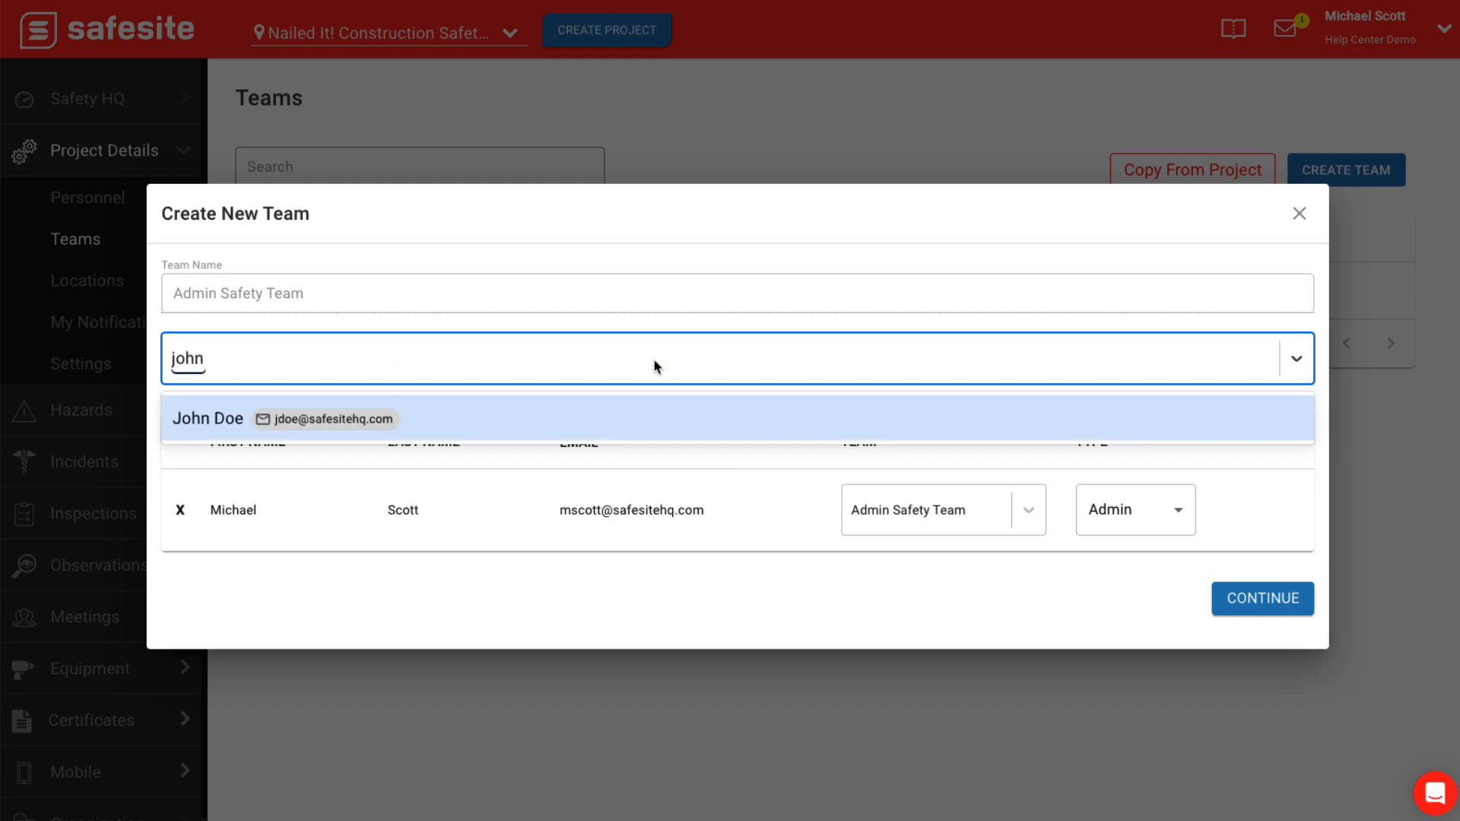
click(697, 413)
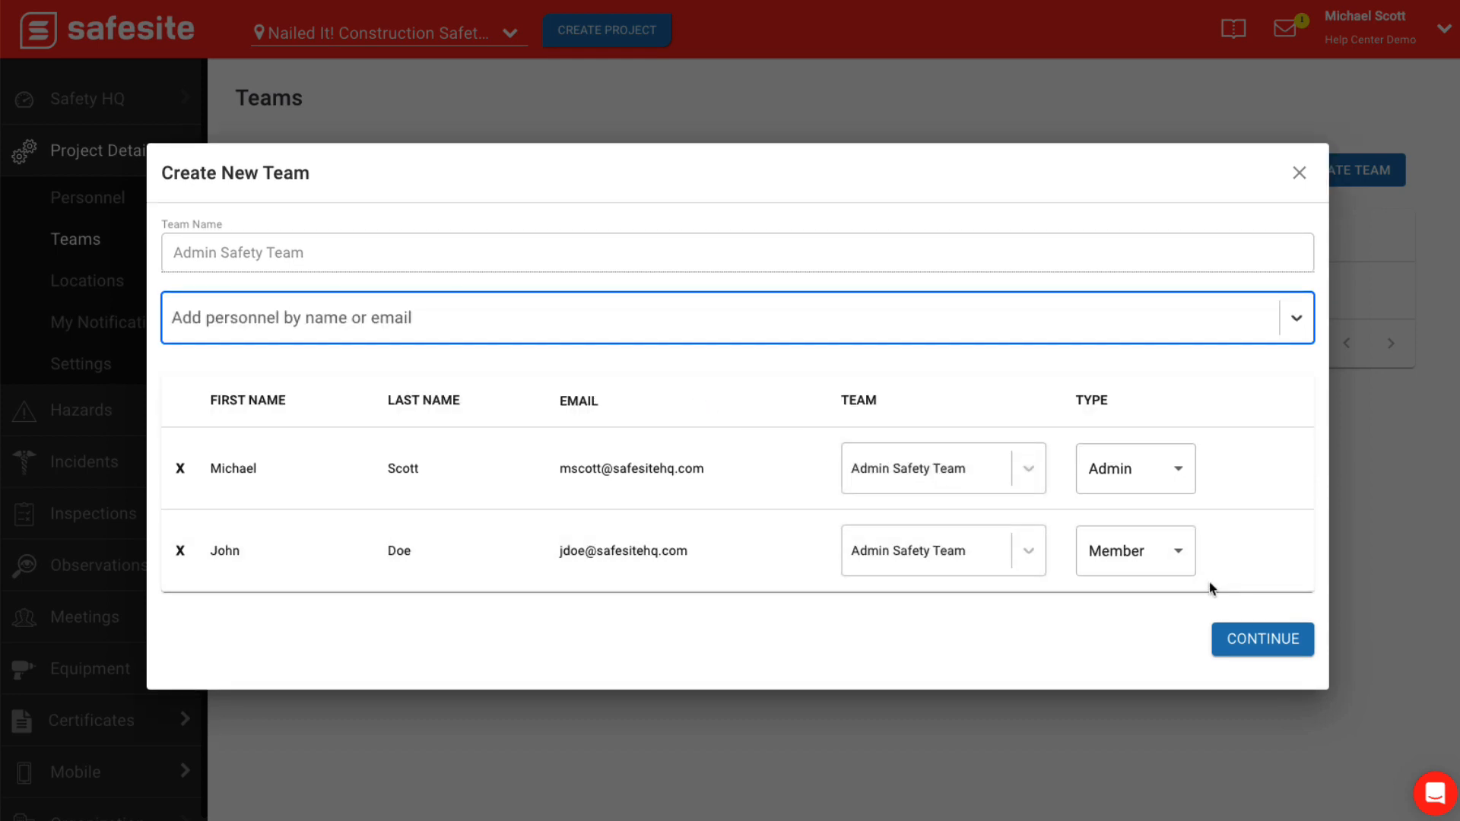
click(1247, 641)
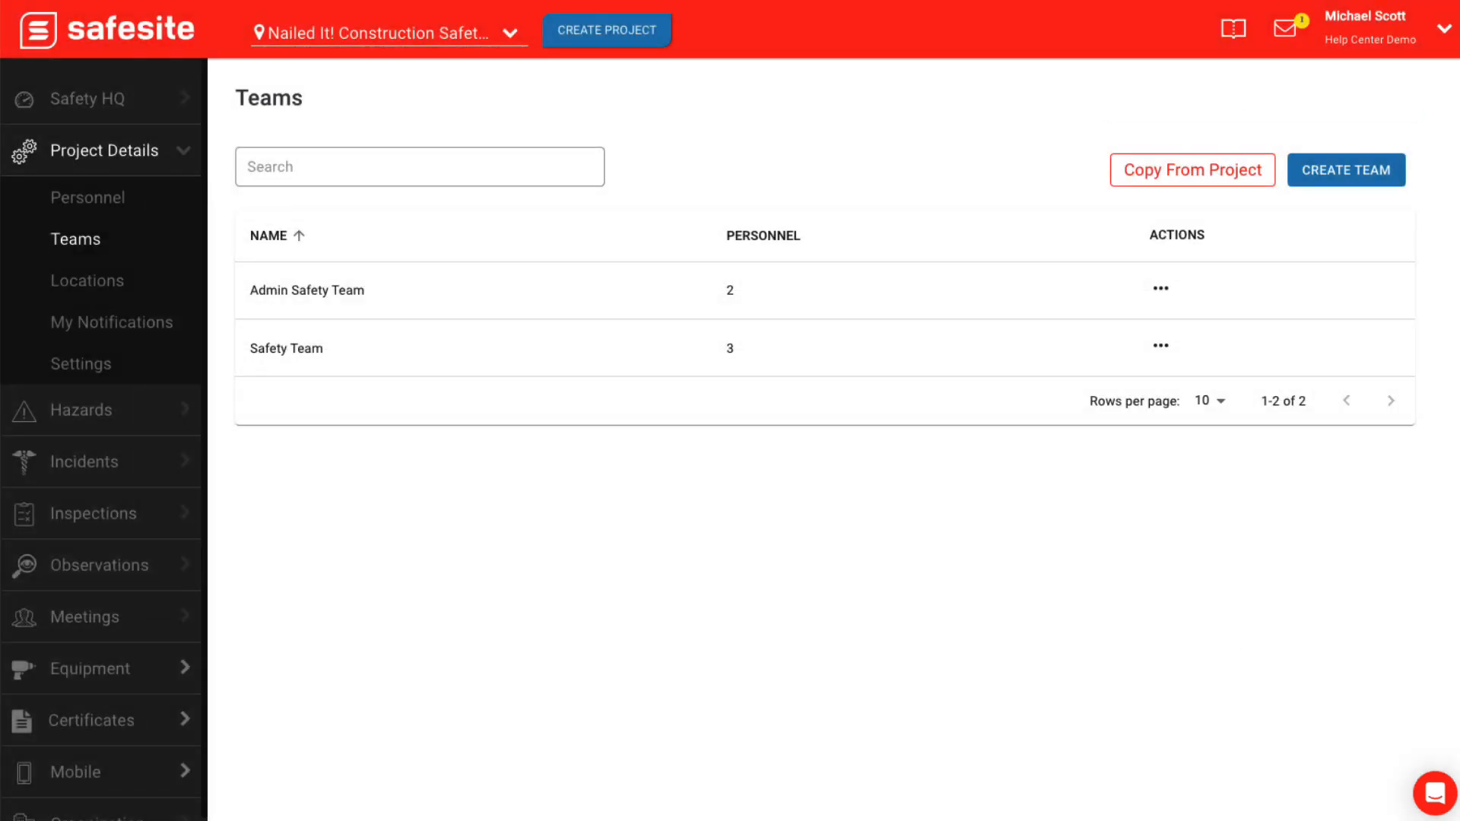
Open the Safety Team for management and look over its details and personnel.
click(1161, 348)
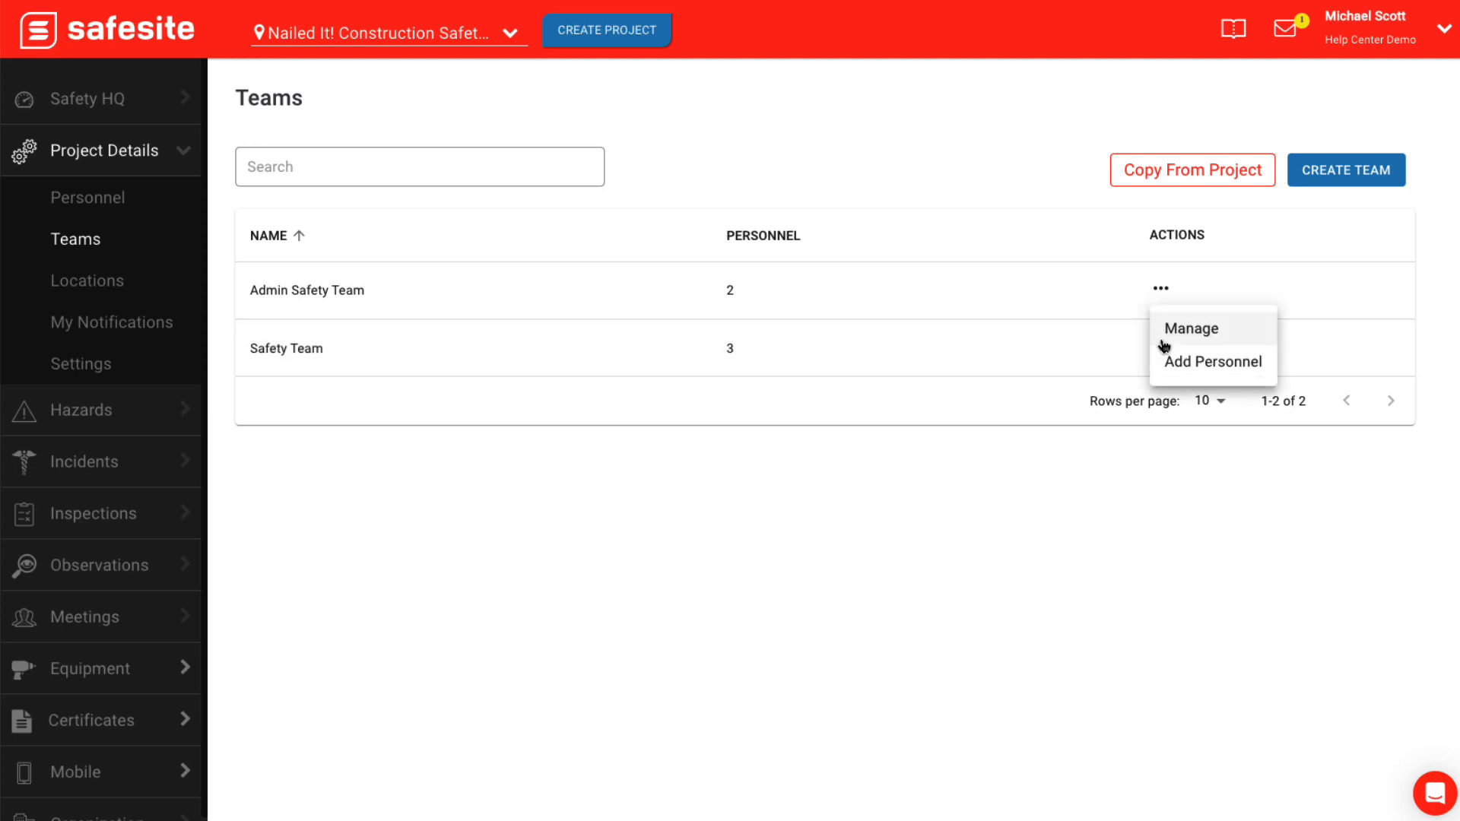
click(1236, 338)
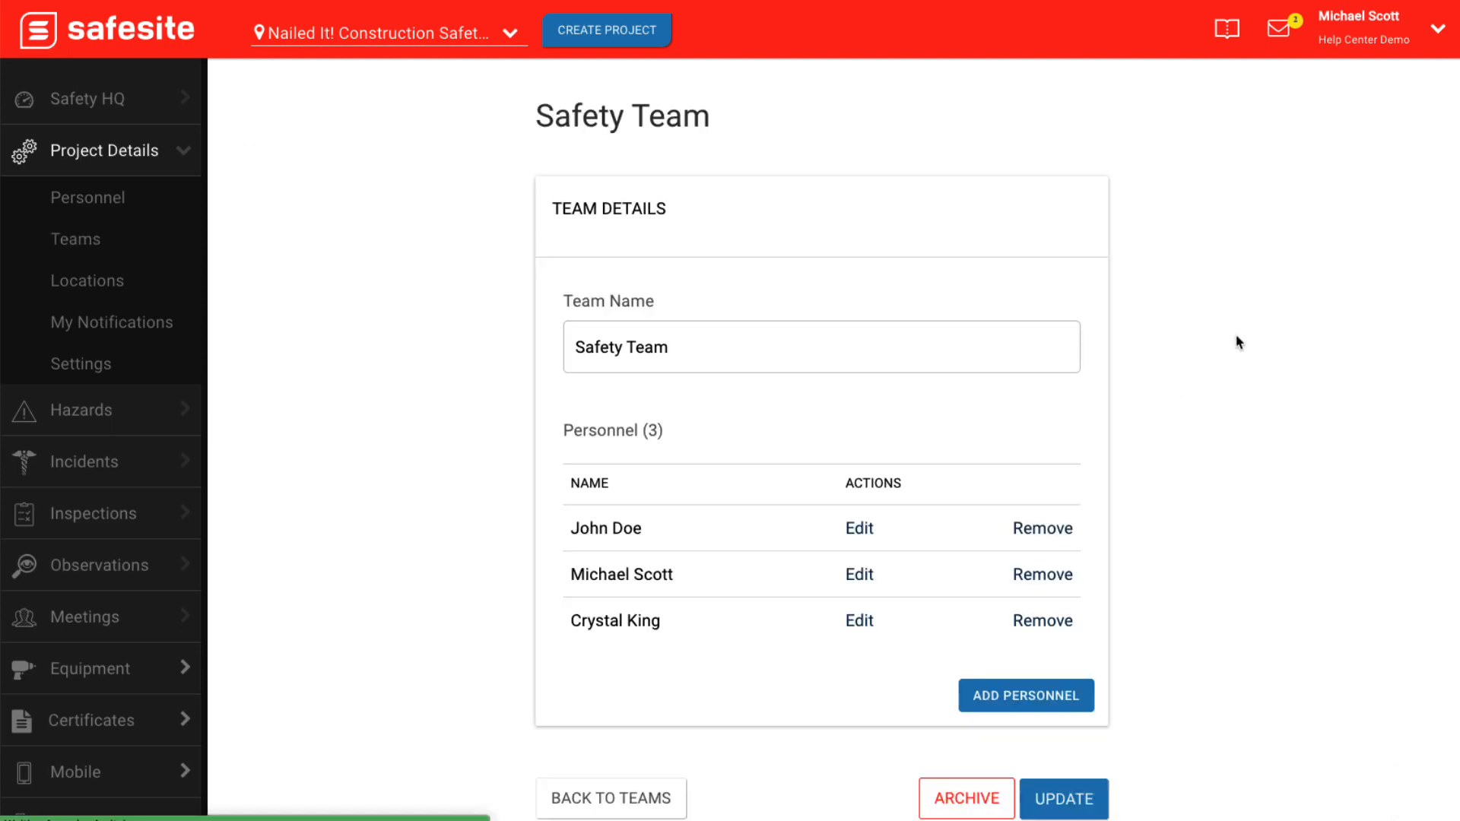
scroll(1237, 337, down, 1)
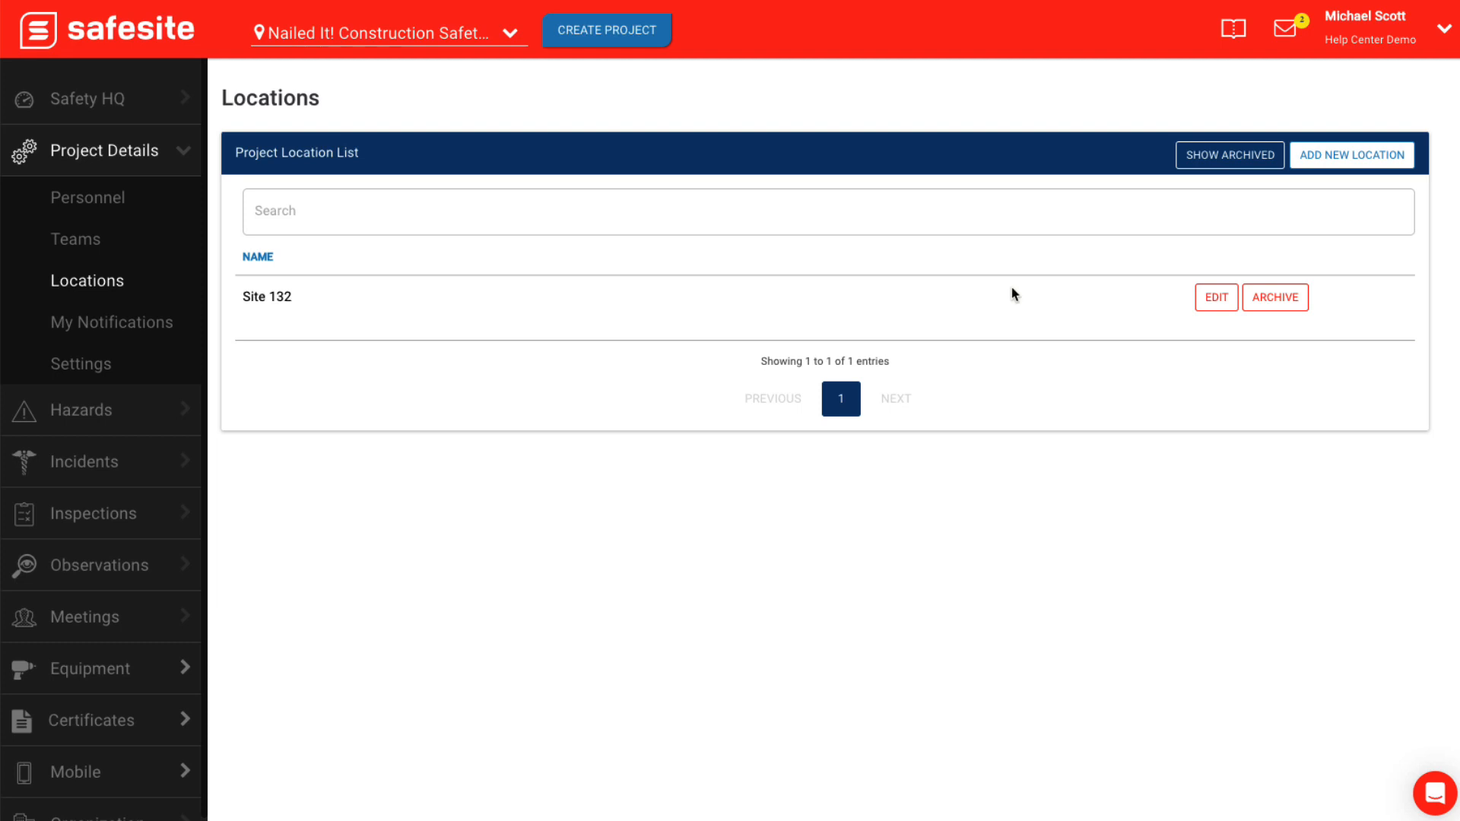
Add a new project location named "Site 1".
click(1354, 156)
click(990, 176)
text(Site 1)
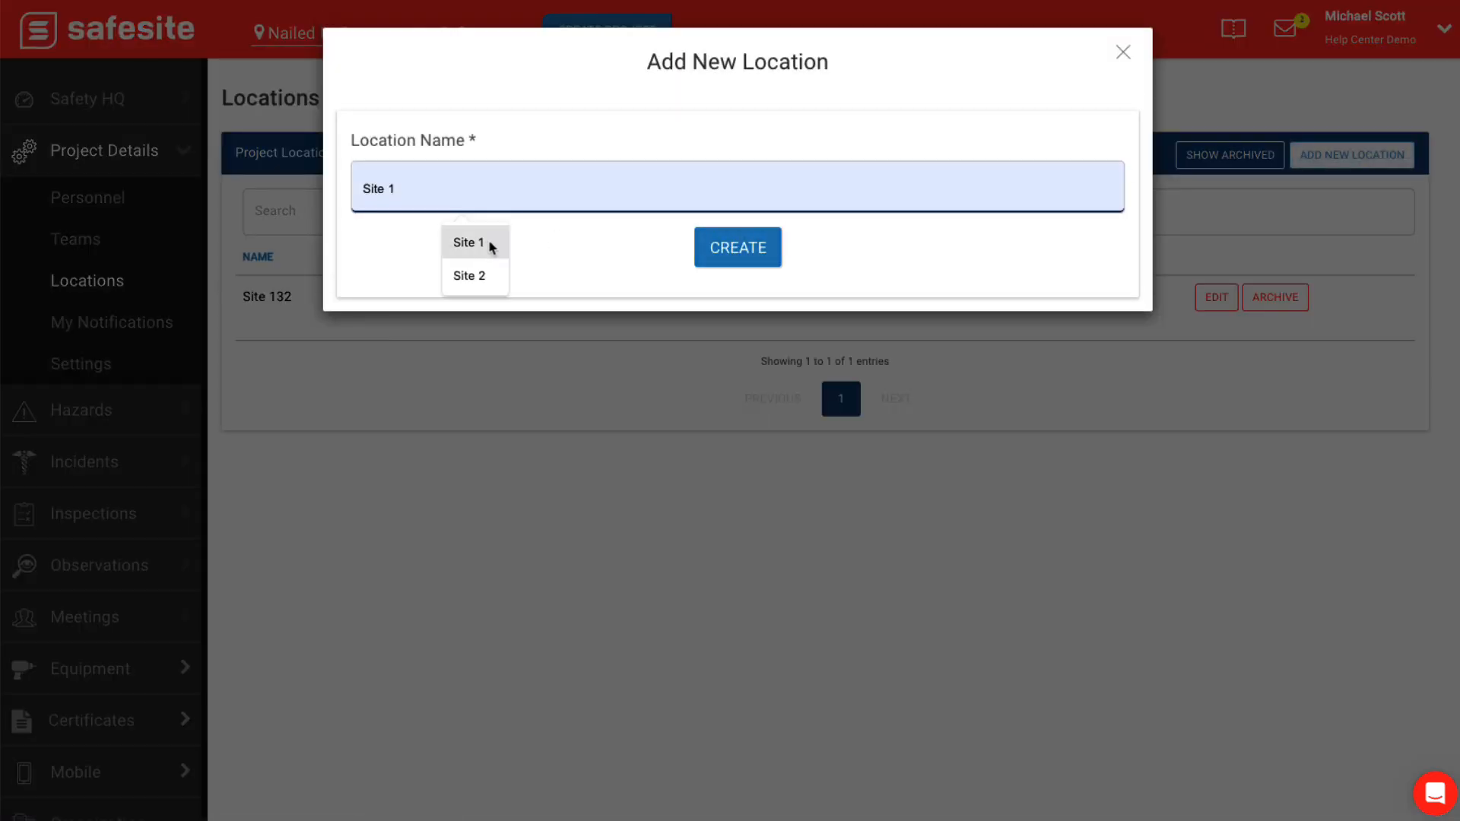
click(486, 245)
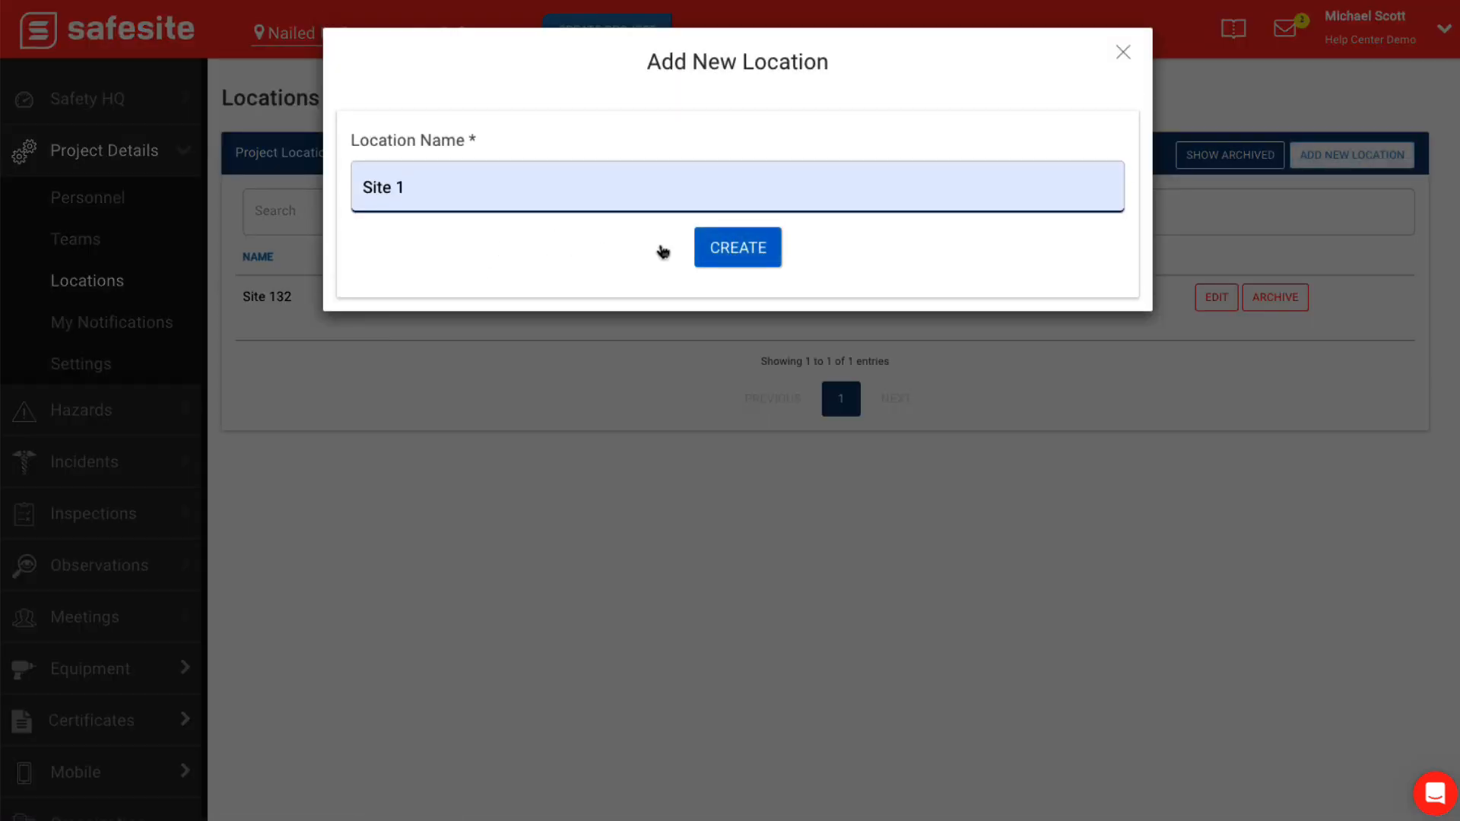
click(752, 251)
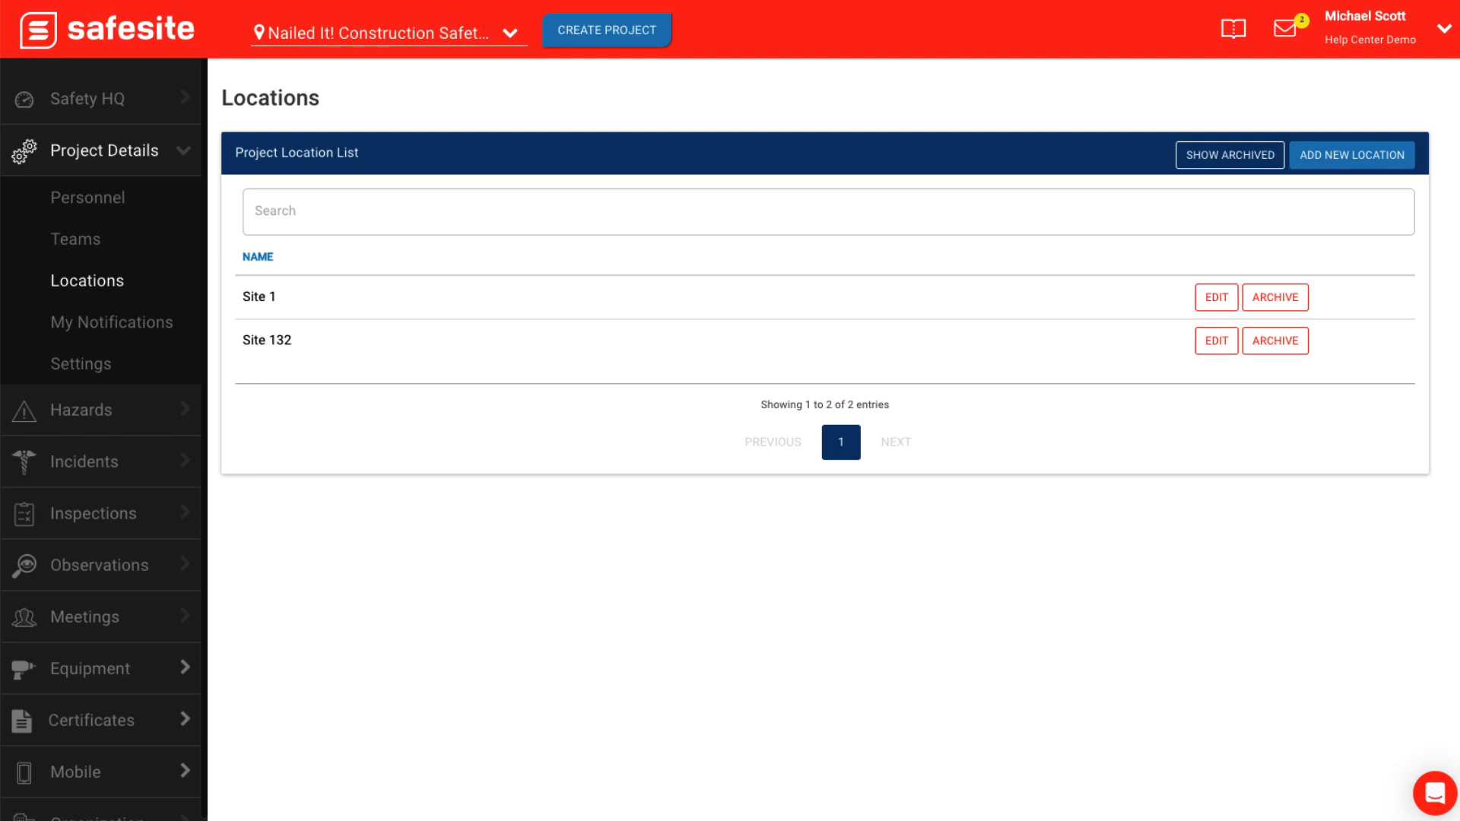
Archive the Site 132 location and restore it from the archived locations.
click(1268, 348)
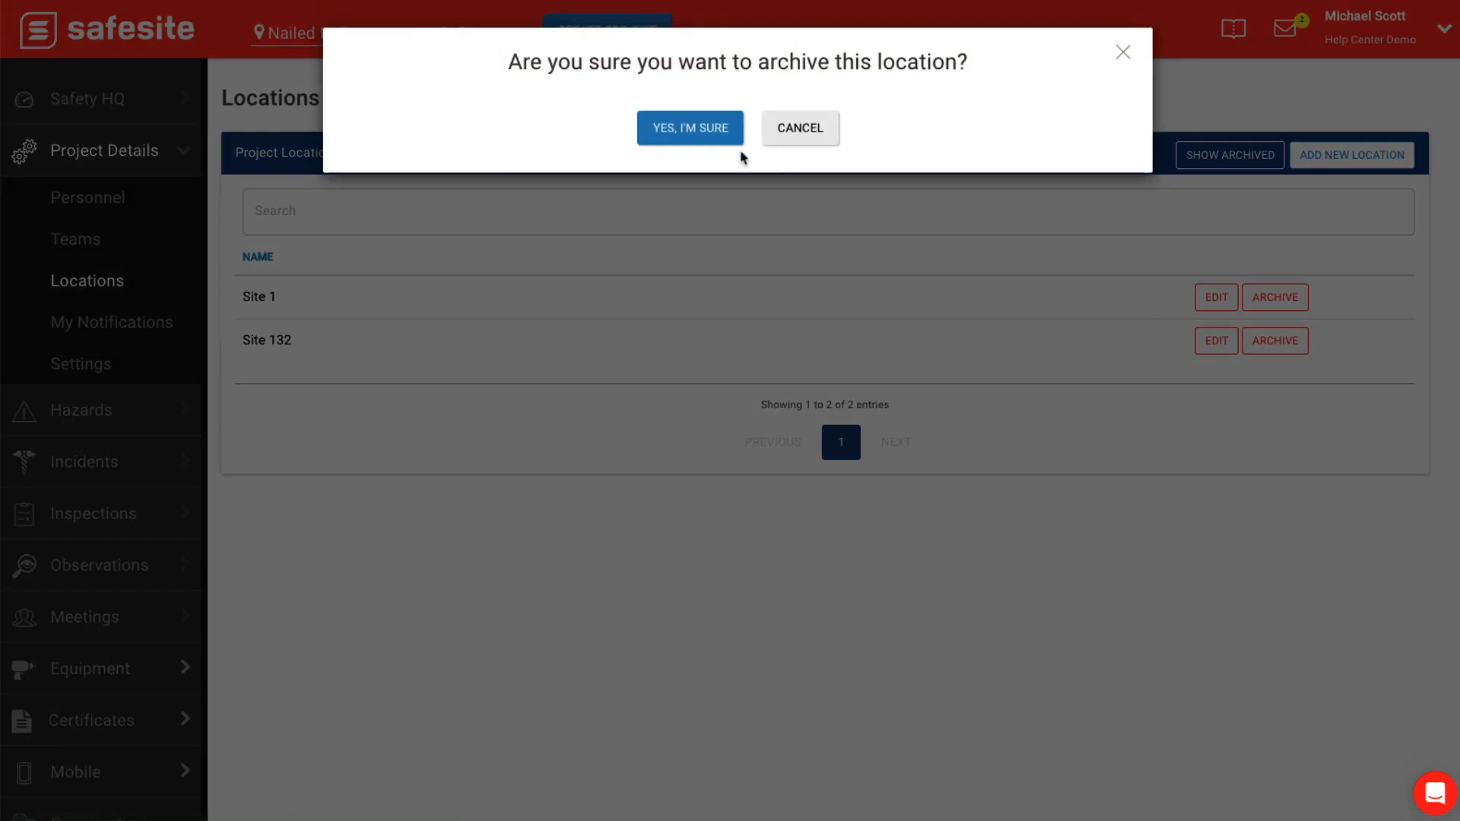
click(711, 141)
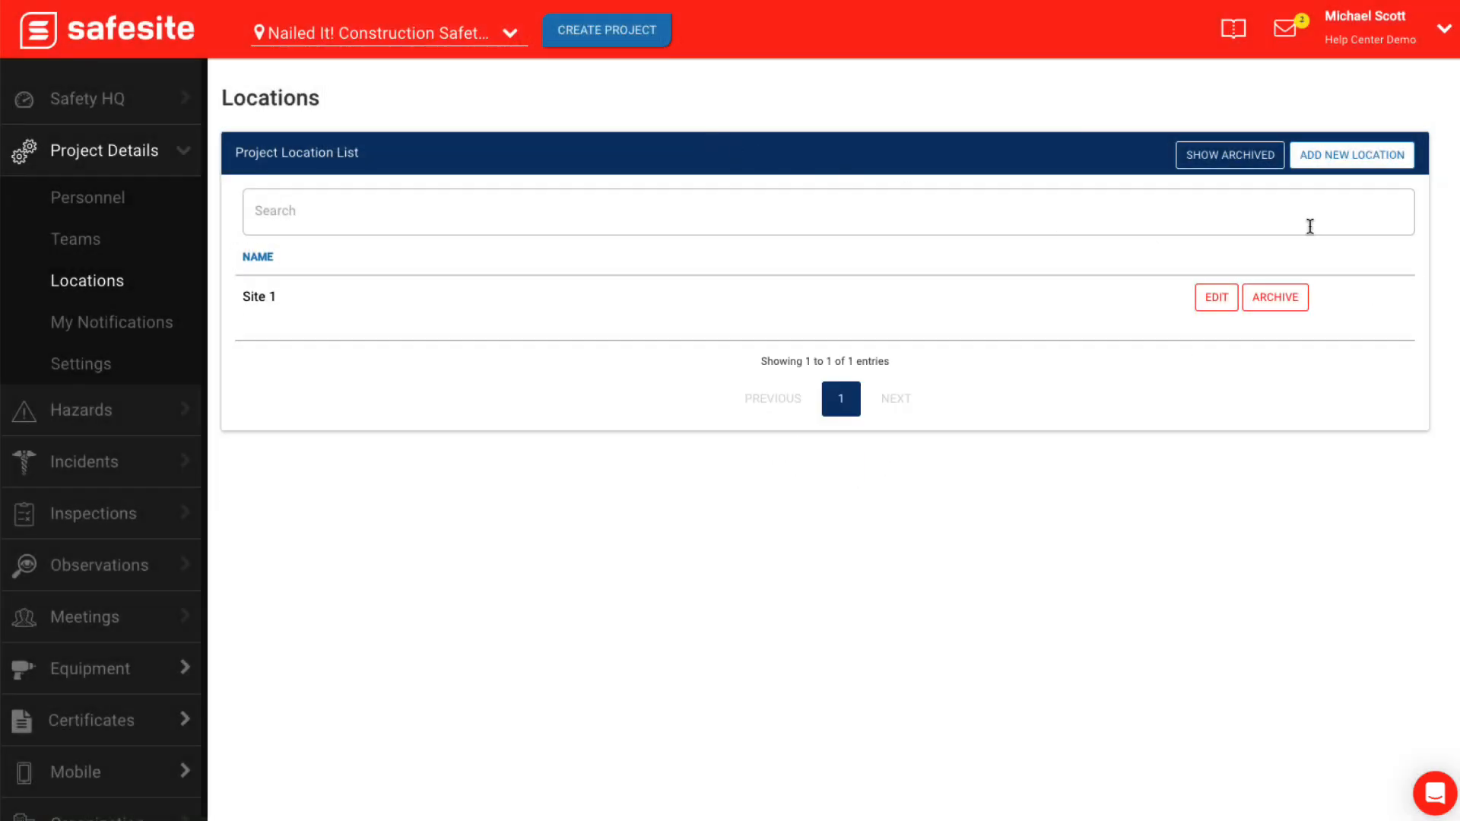
click(1244, 156)
click(1272, 344)
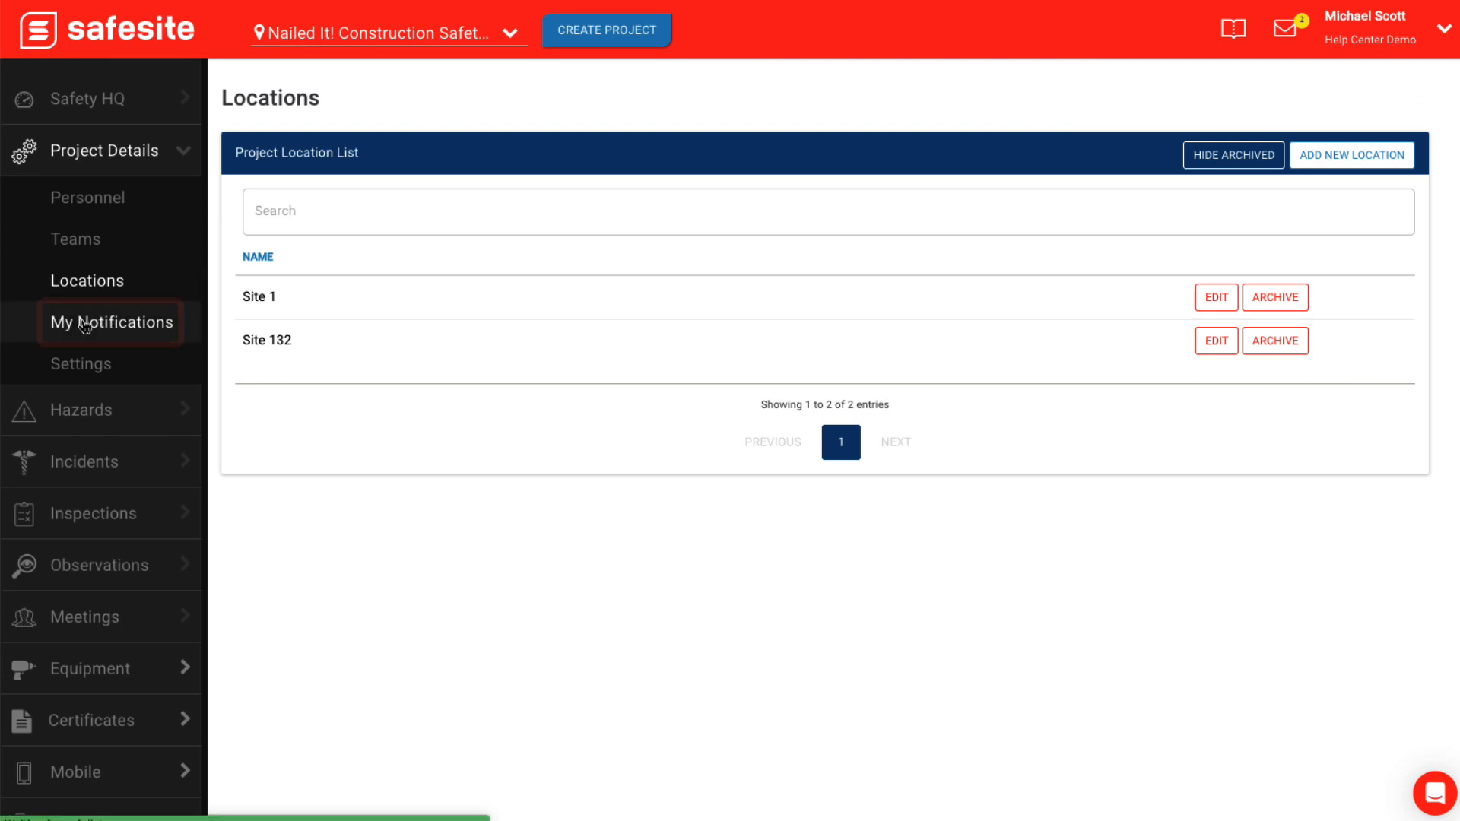
Review the project notification options, including the weekly summary day, and the actions available in the project settings.
click(111, 323)
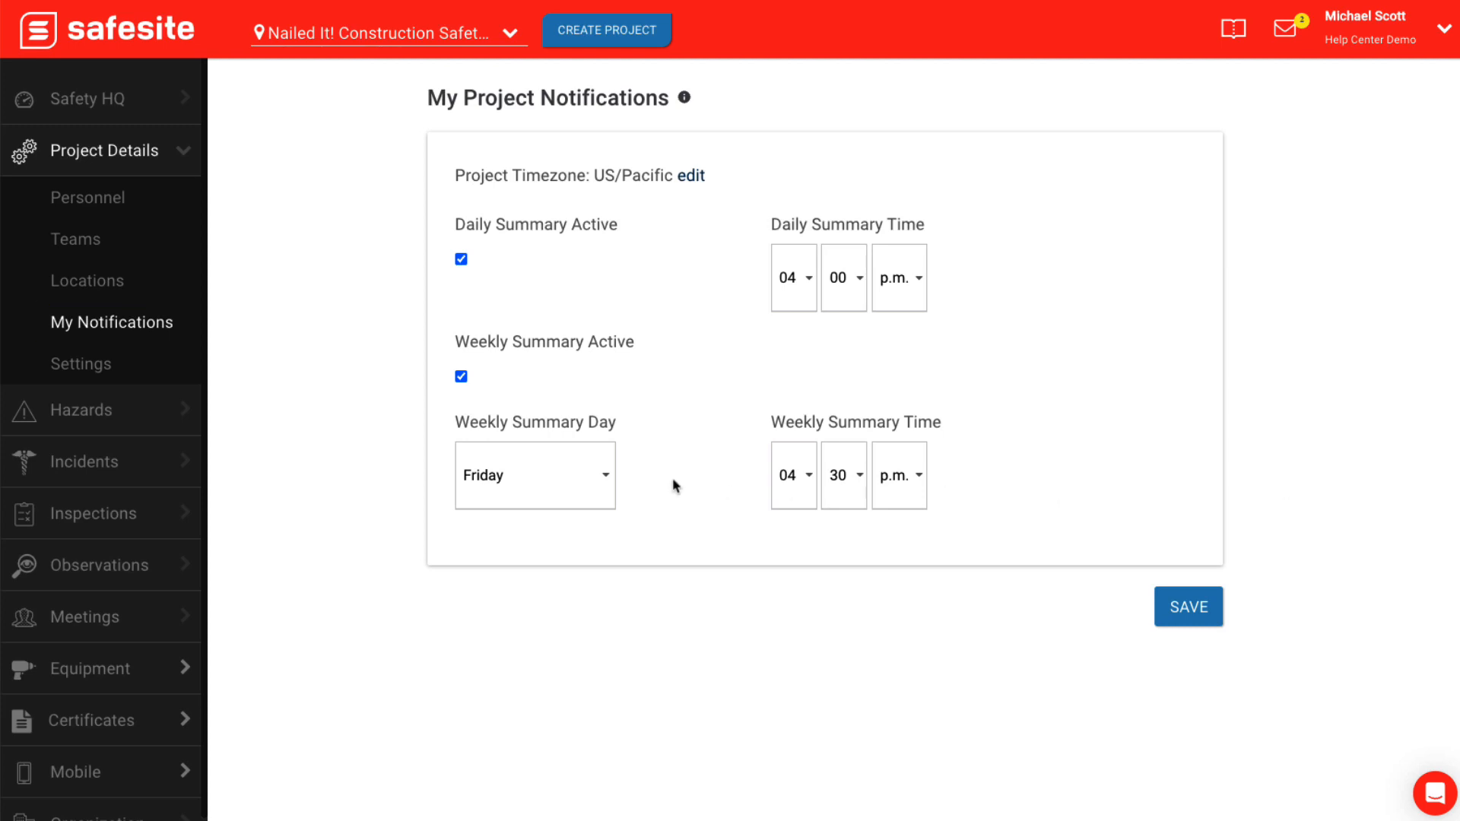
click(604, 480)
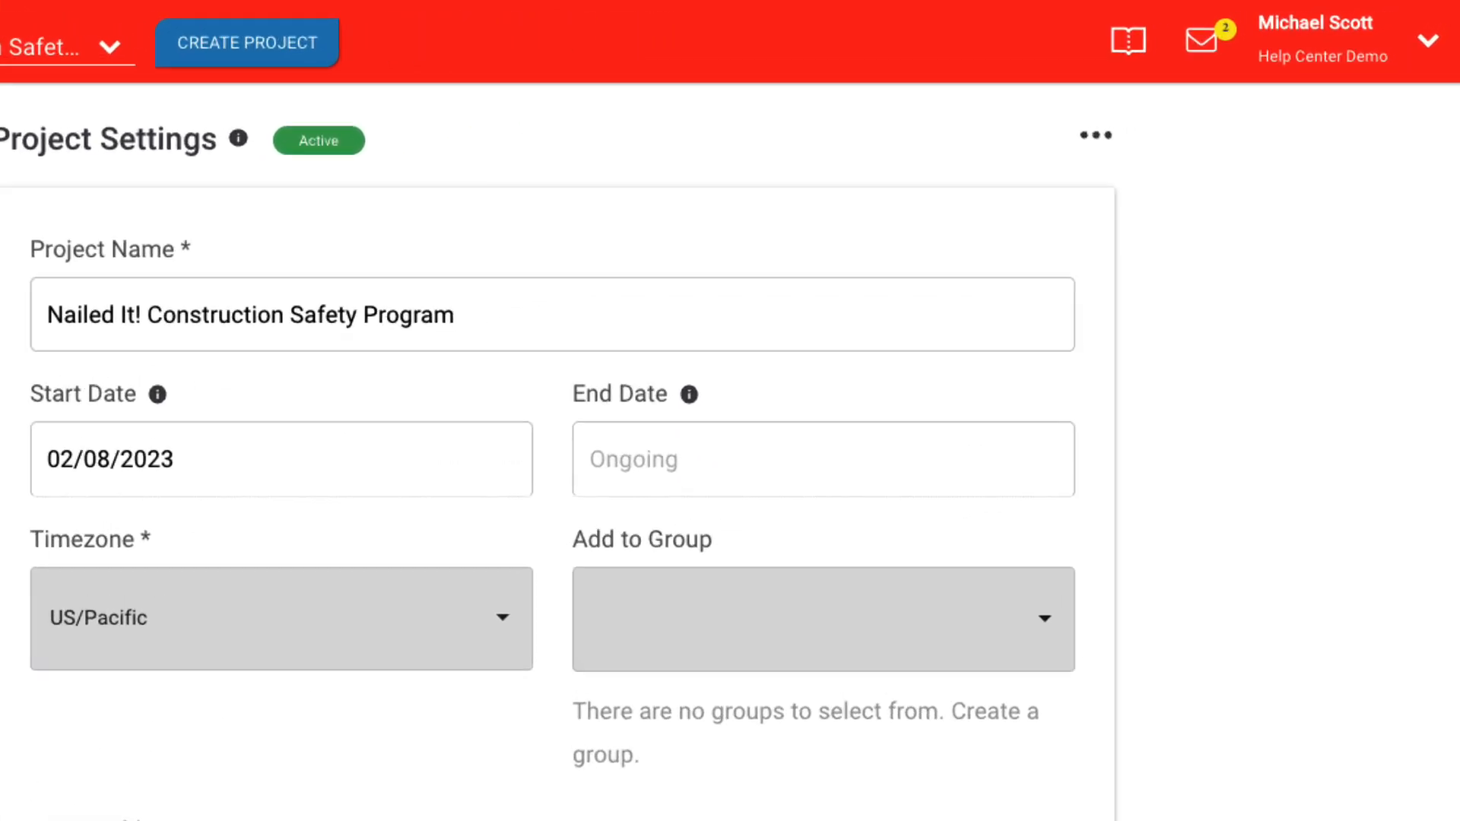
click(1205, 95)
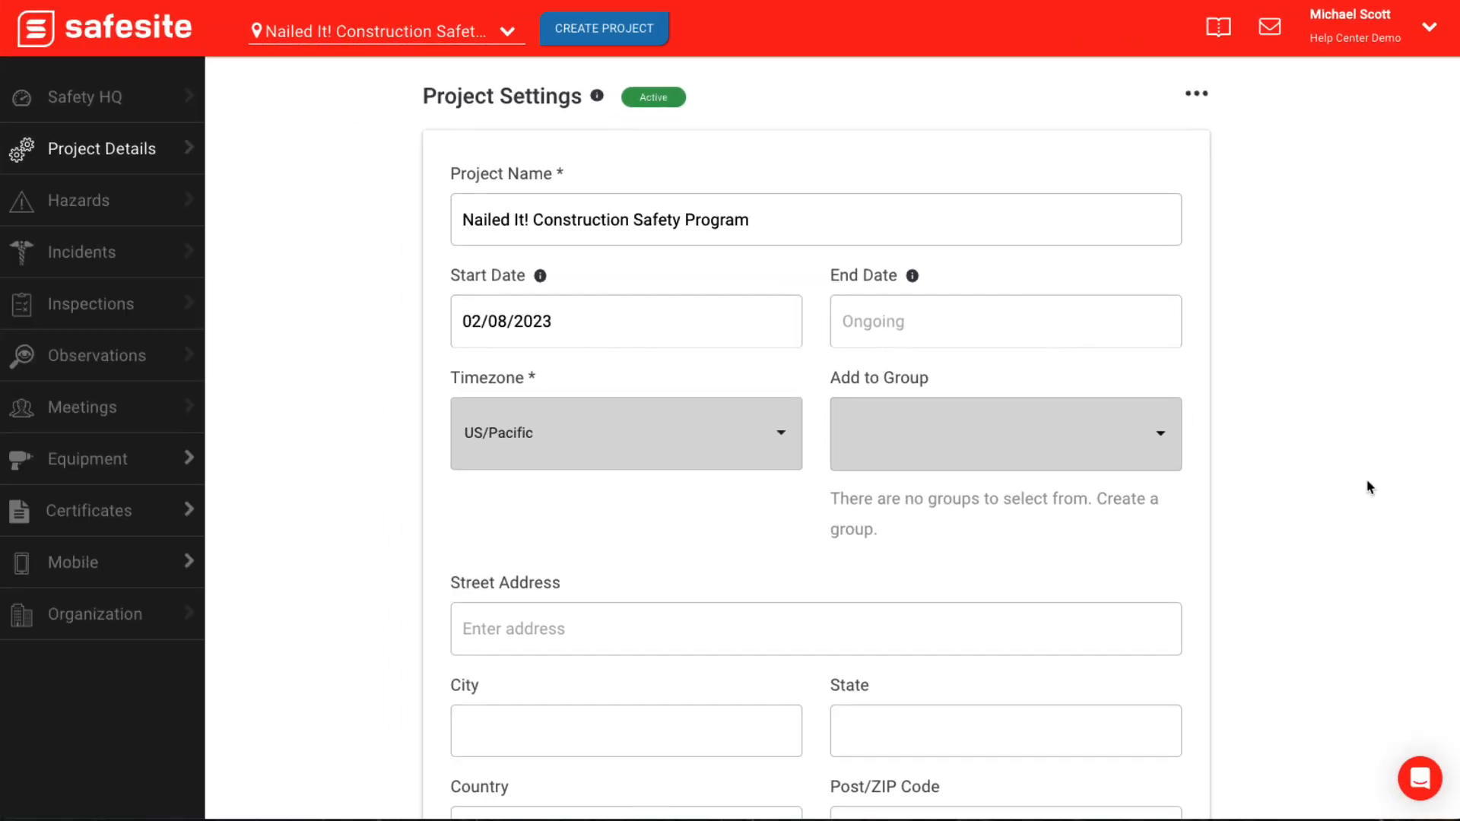
Restore the Daily Campaign Test project from the organization's archived projects.
click(184, 624)
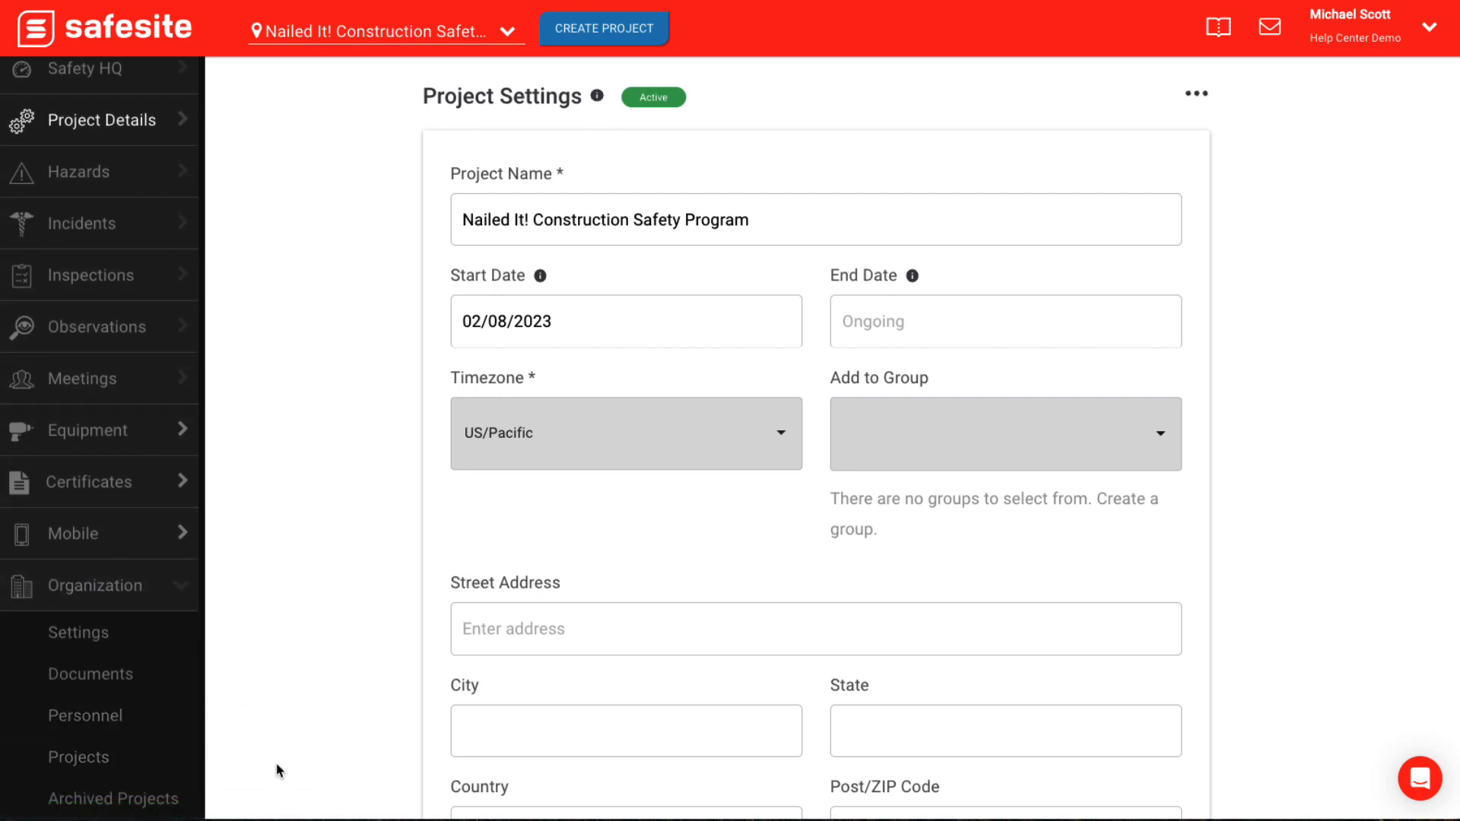
click(178, 798)
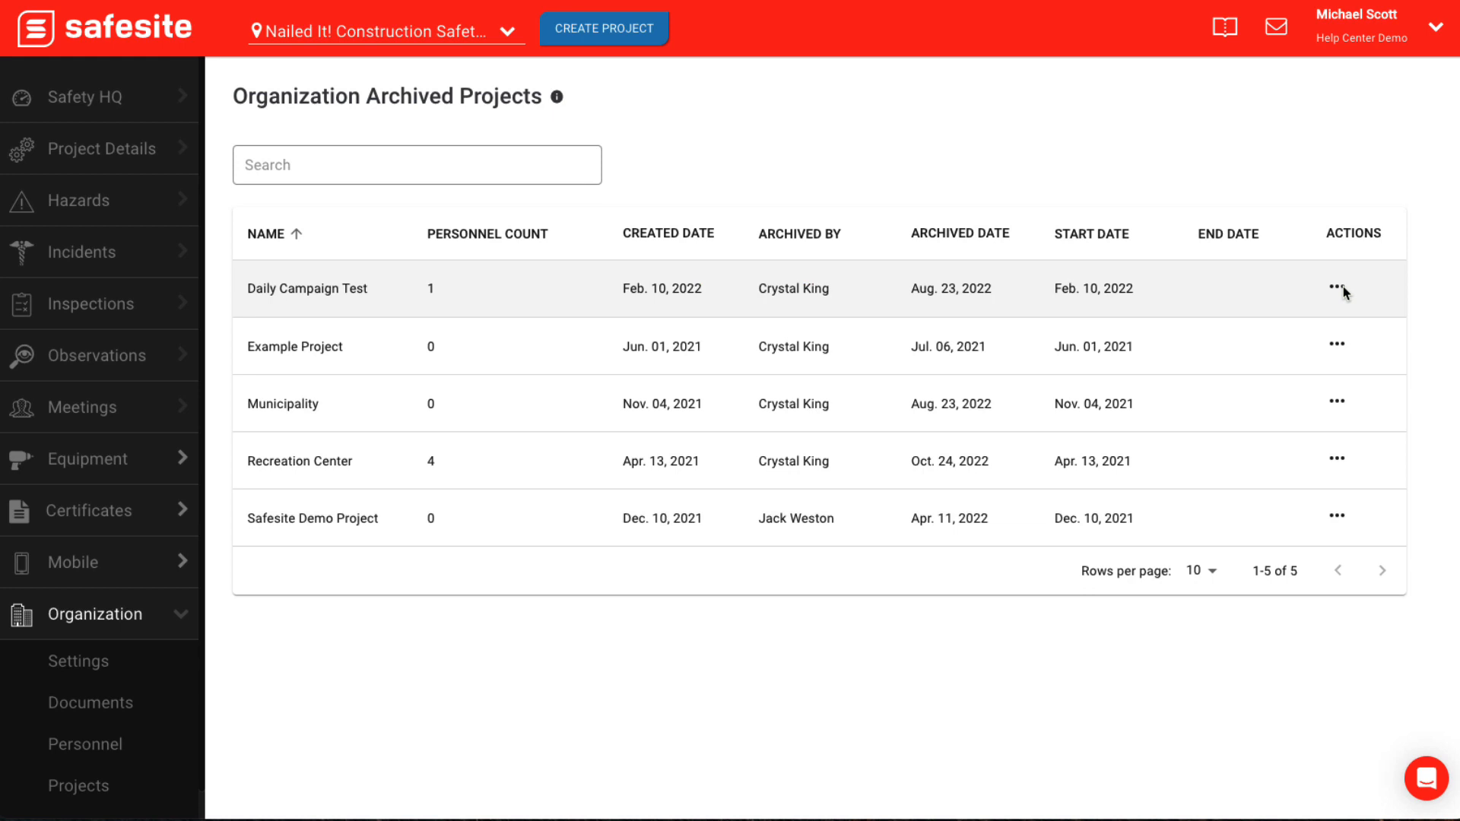
click(1337, 288)
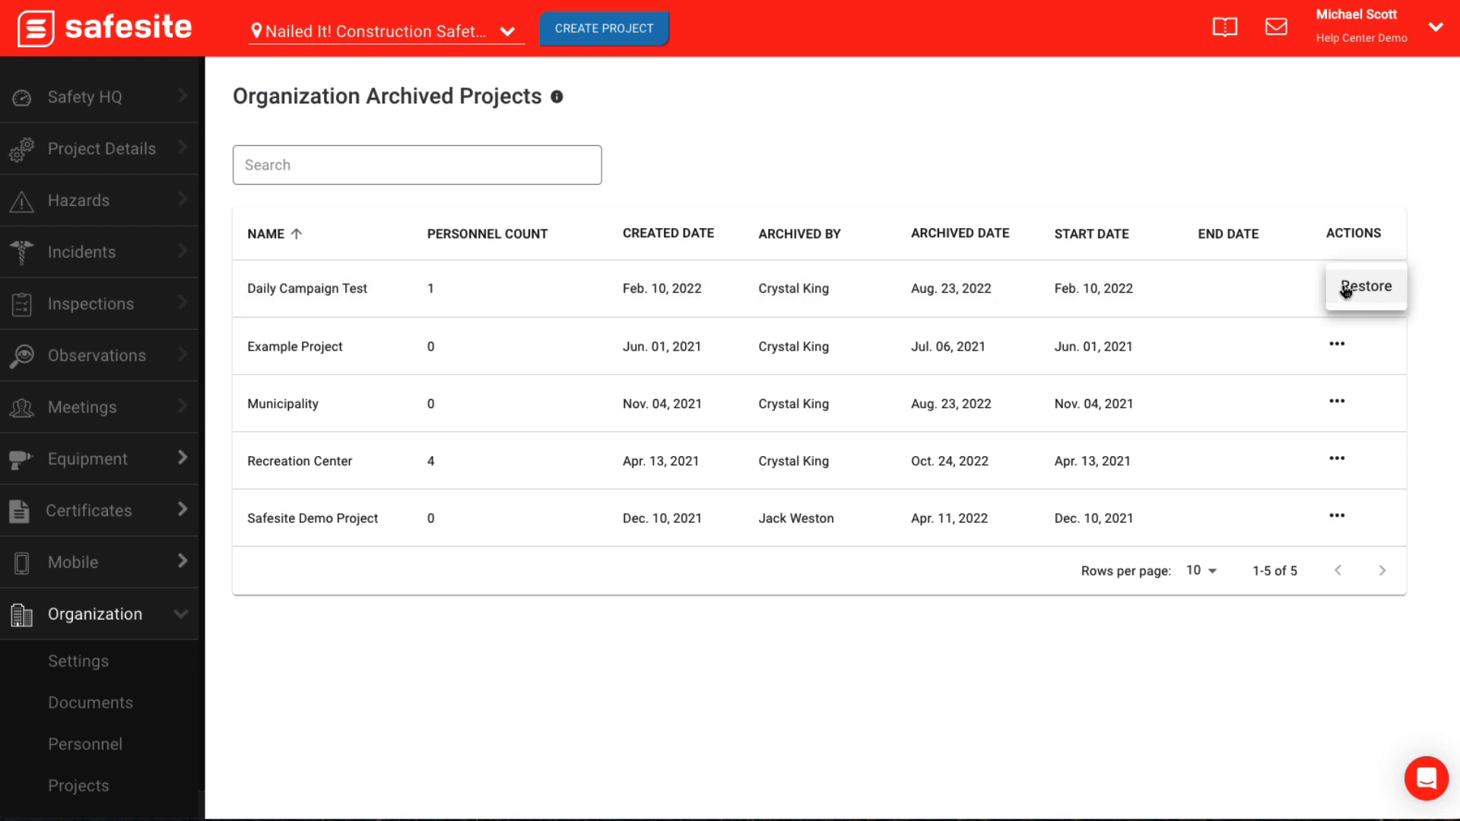
click(1347, 291)
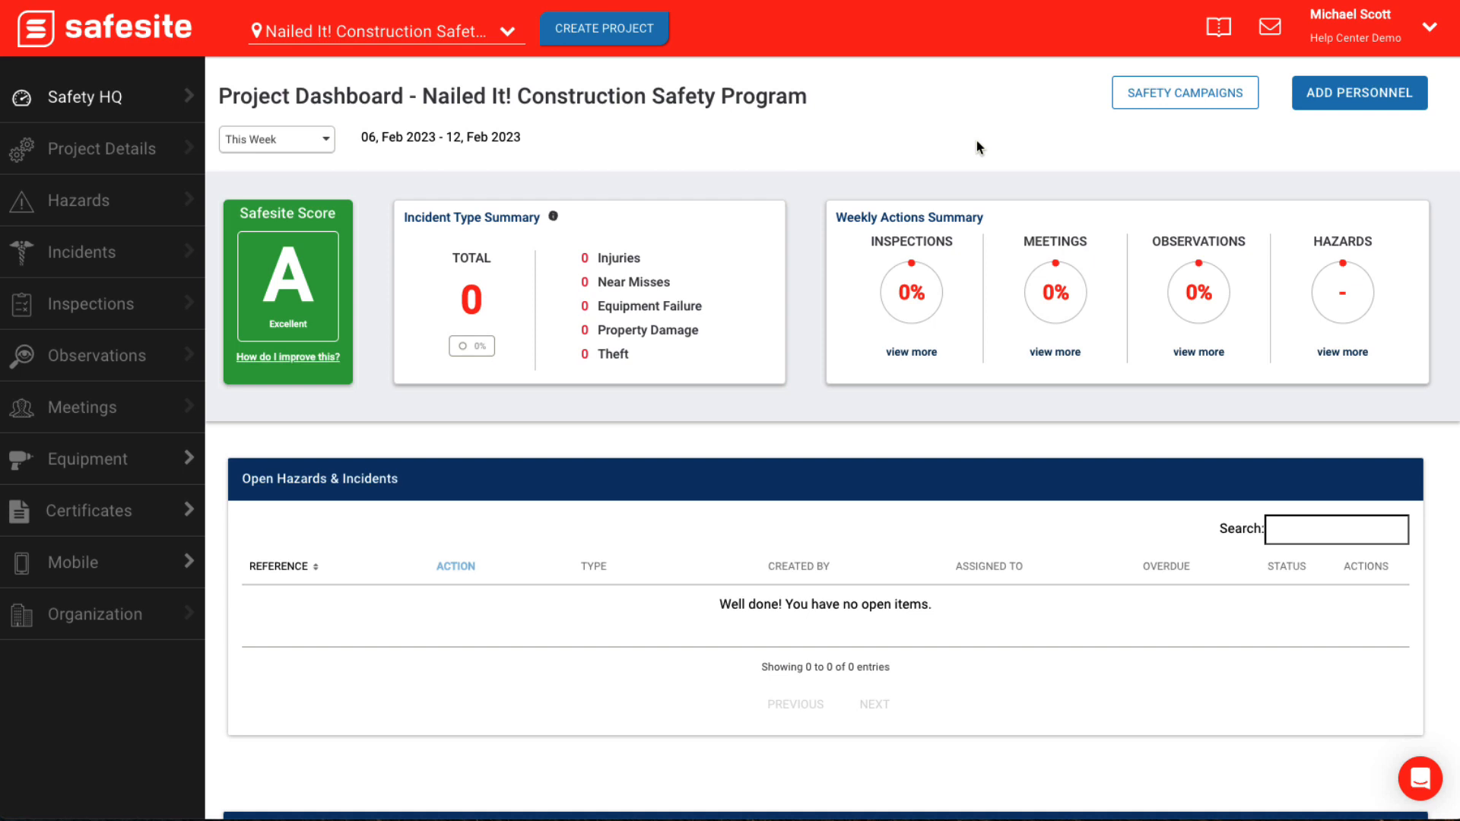
Start a new reporting group from the project groups and name it "All Projects".
click(506, 35)
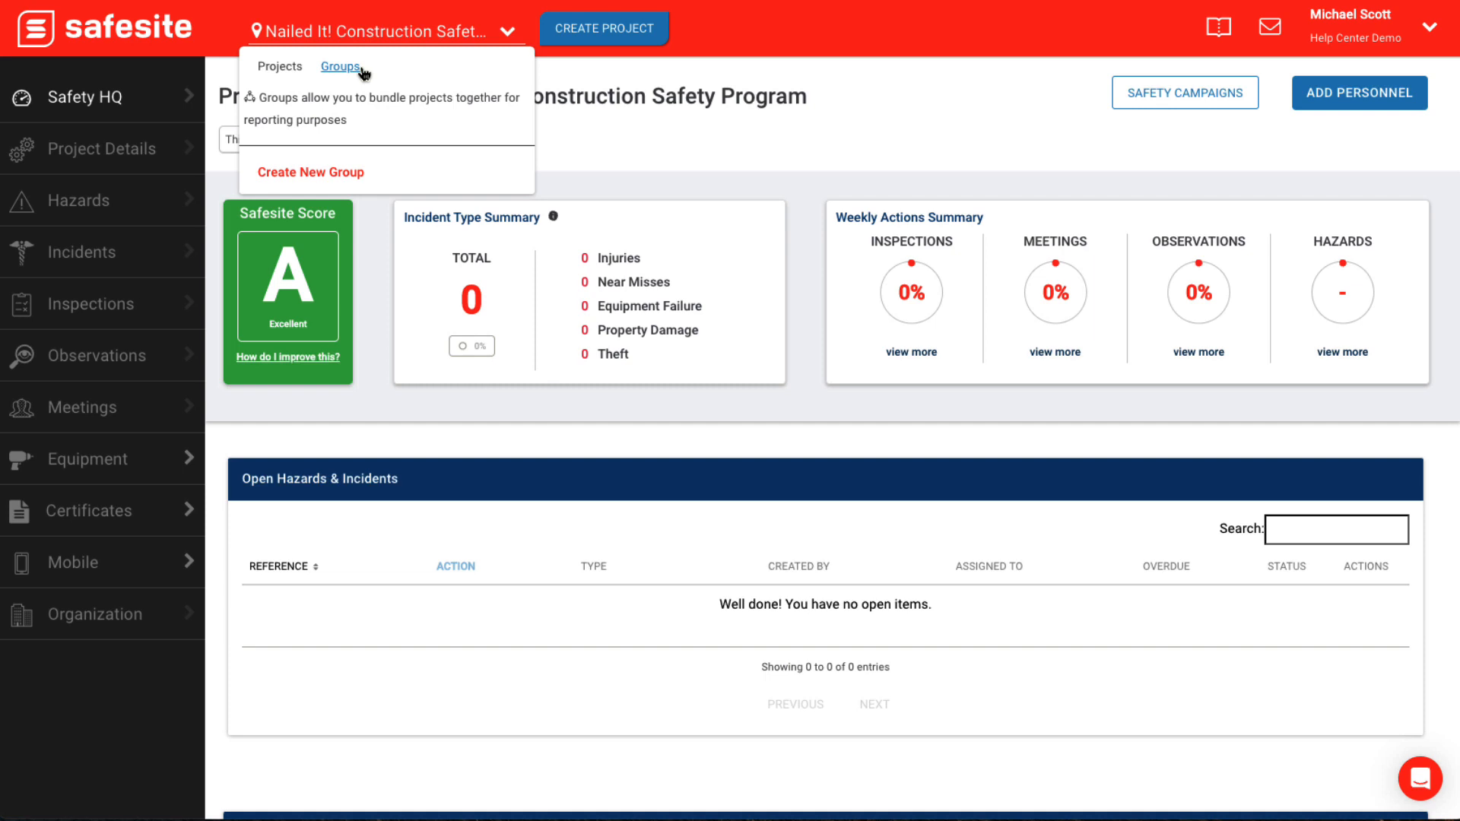
click(364, 181)
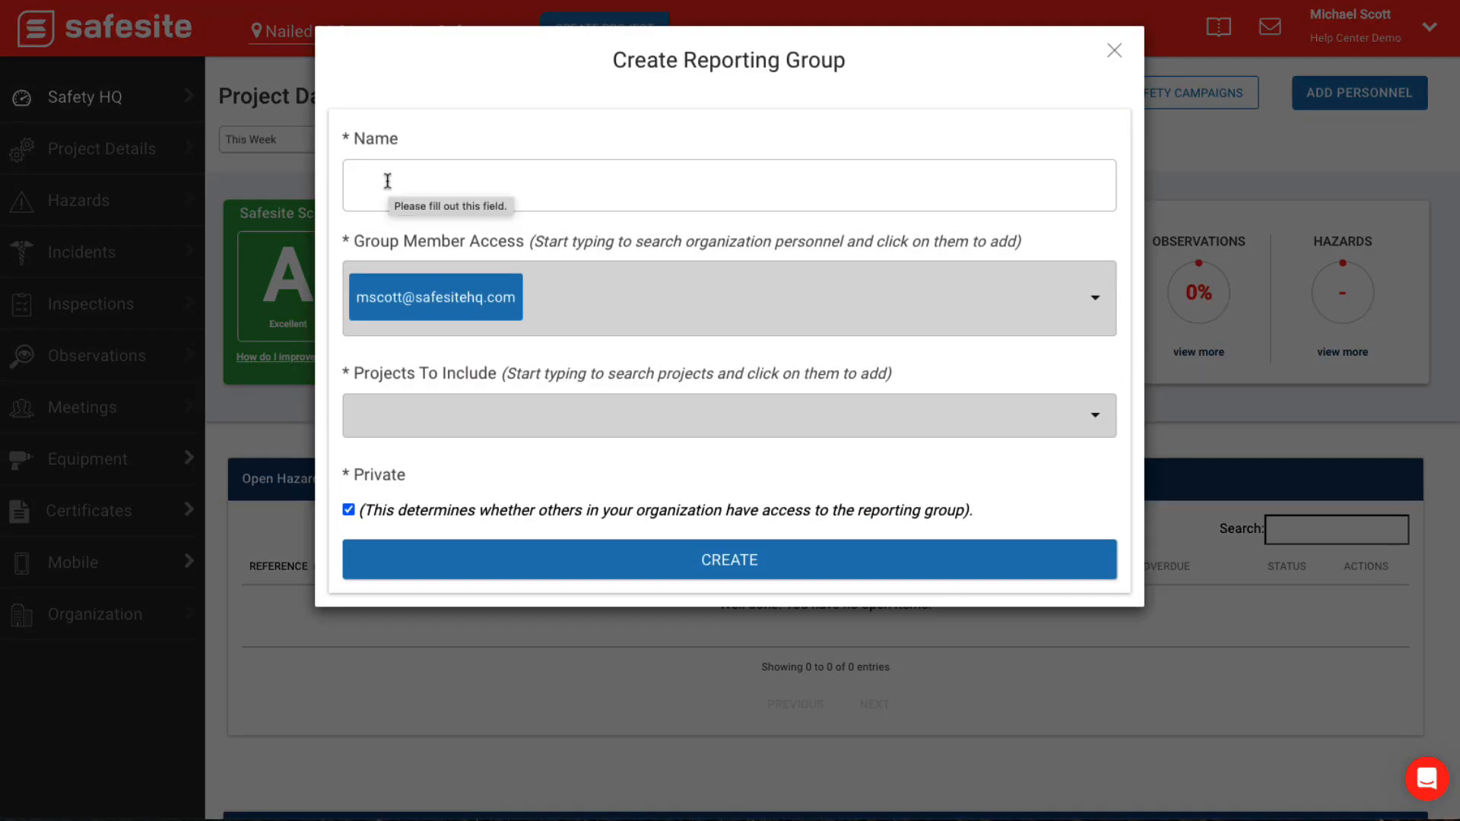
click(390, 181)
text(Al)
click(471, 242)
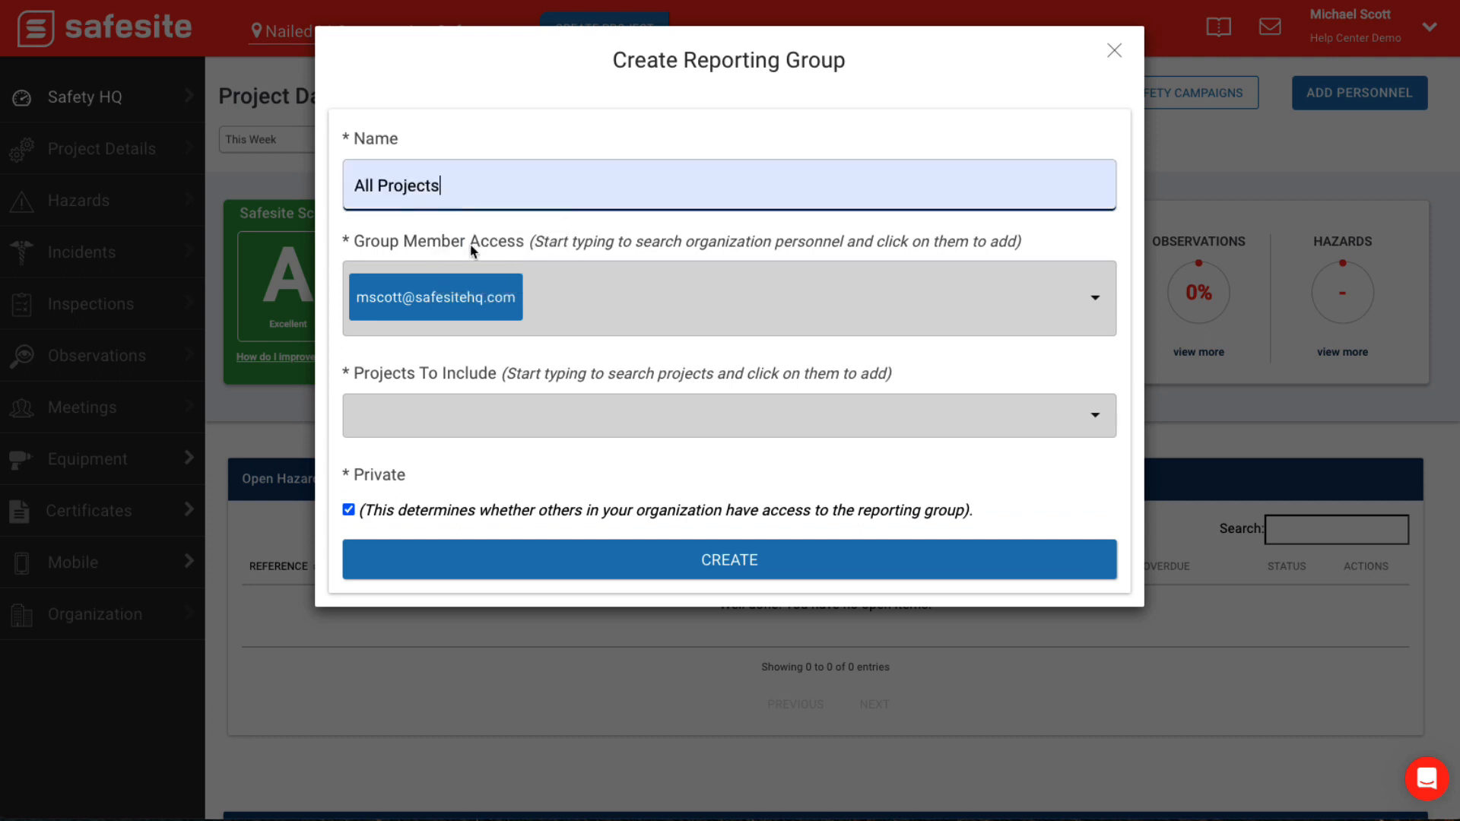
Include every available project in the reporting group, from City Hall through Unity Bank, and create the group.
click(578, 407)
click(590, 480)
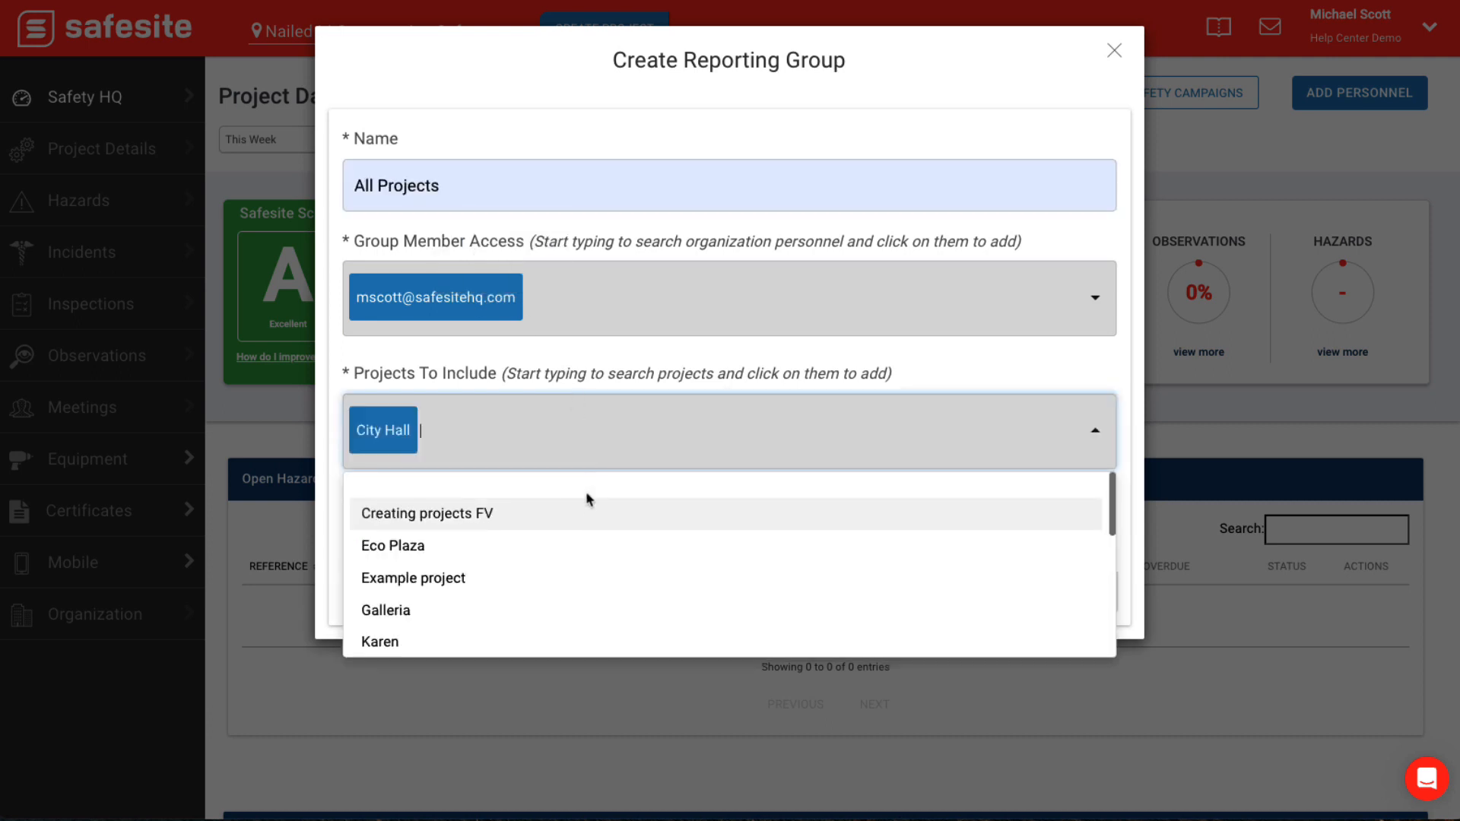
click(567, 517)
click(566, 514)
click(566, 515)
click(565, 514)
click(565, 514)
click(564, 514)
click(564, 512)
click(546, 559)
click(546, 559)
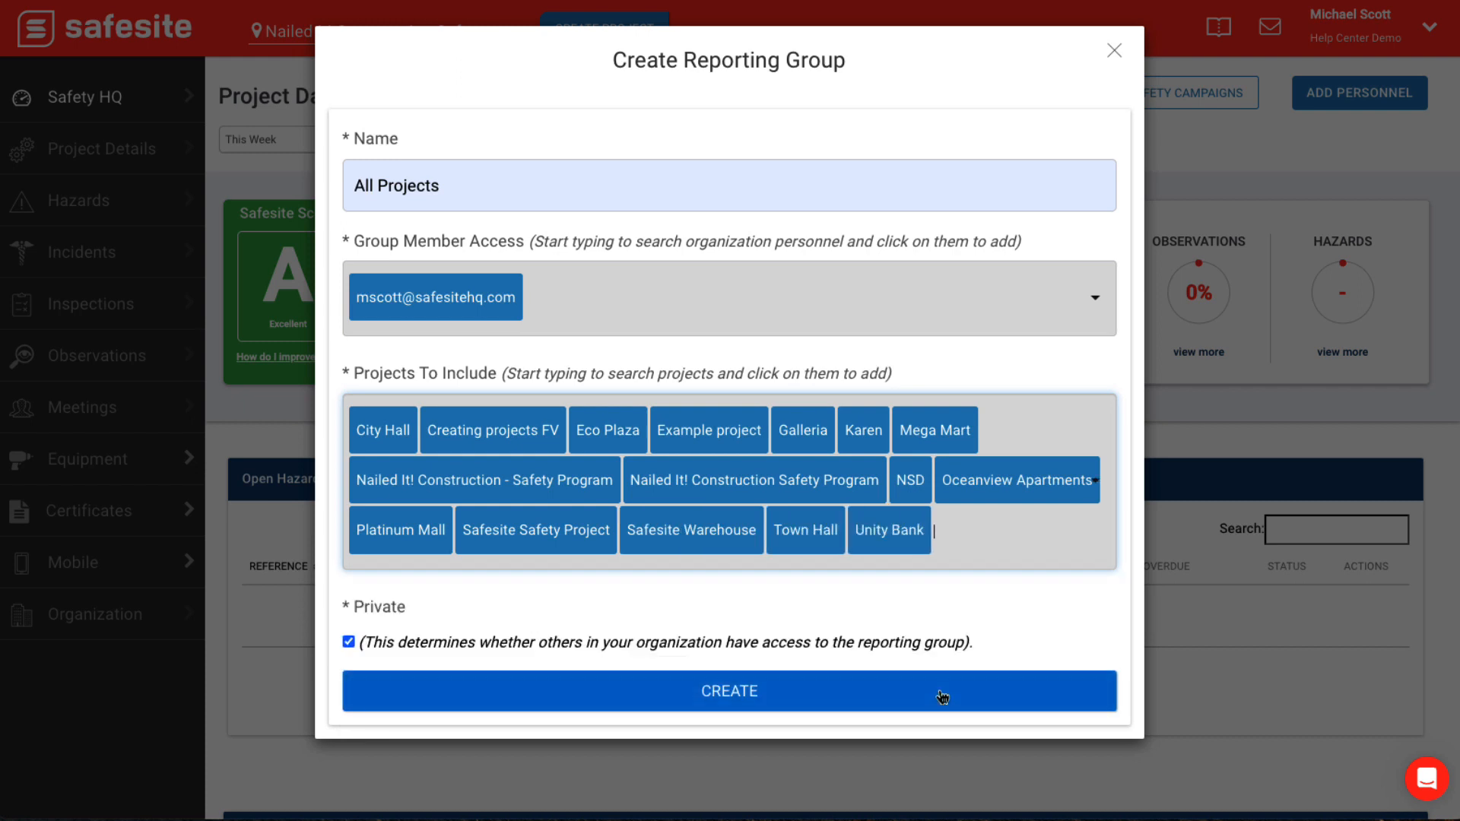
click(943, 692)
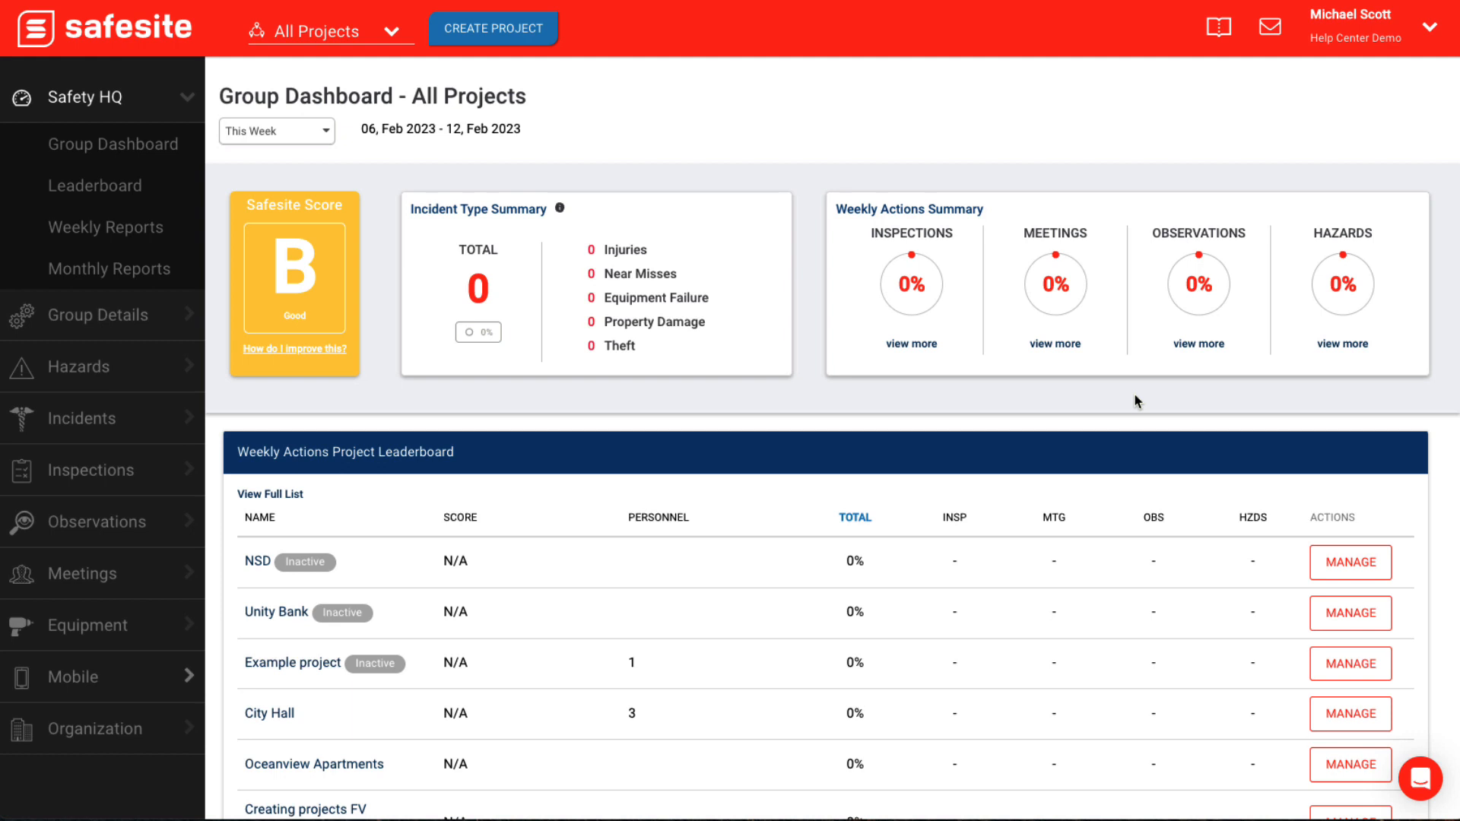
Open the settings in the All Projects group details and review them.
click(99, 315)
click(78, 362)
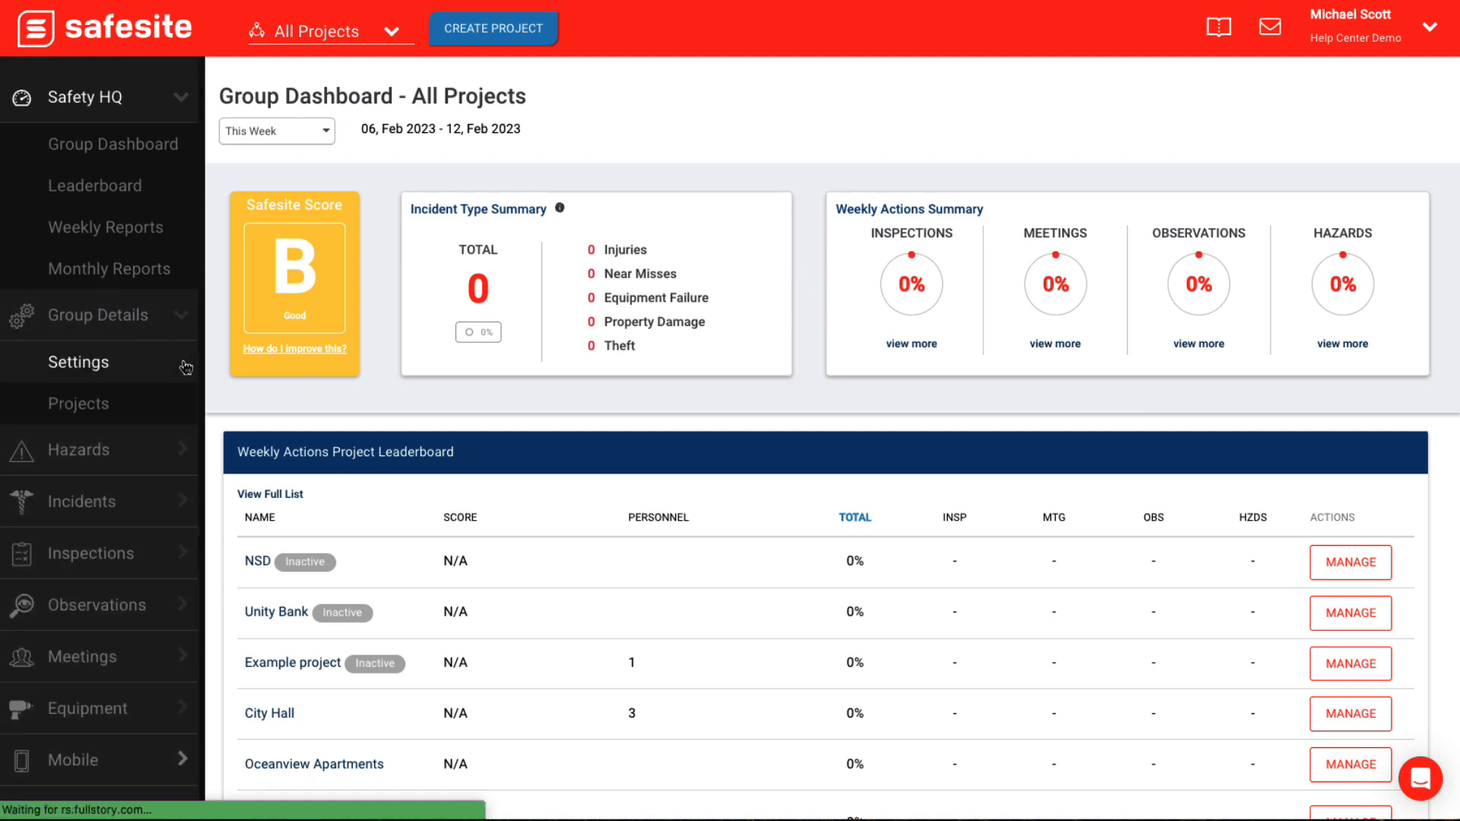
scroll(254, 373, down, 3)
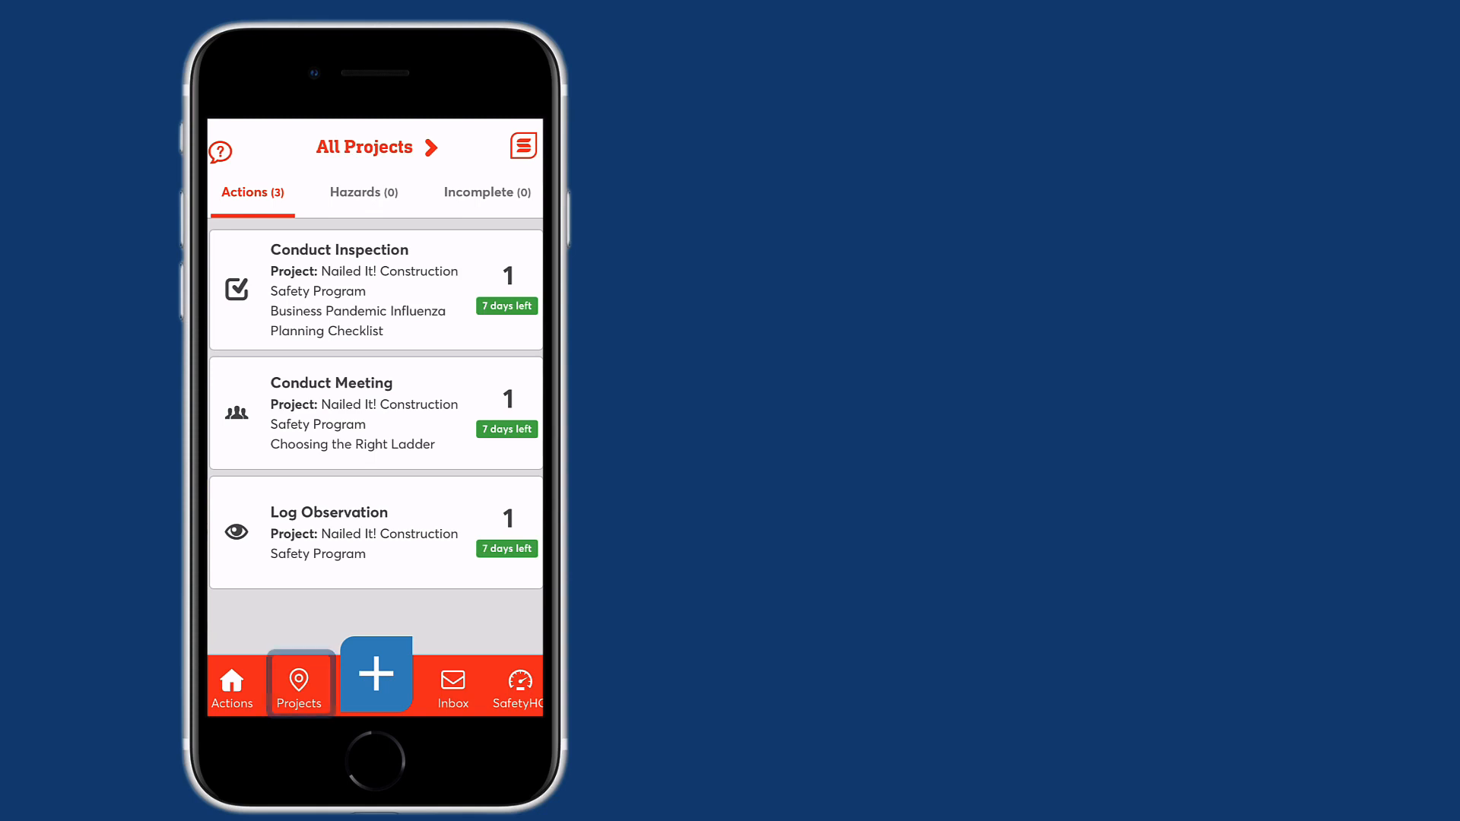
In the Safesite mobile app, open the Nailed It! Construction Safety Program project and choose Site 1 as the location.
click(298, 695)
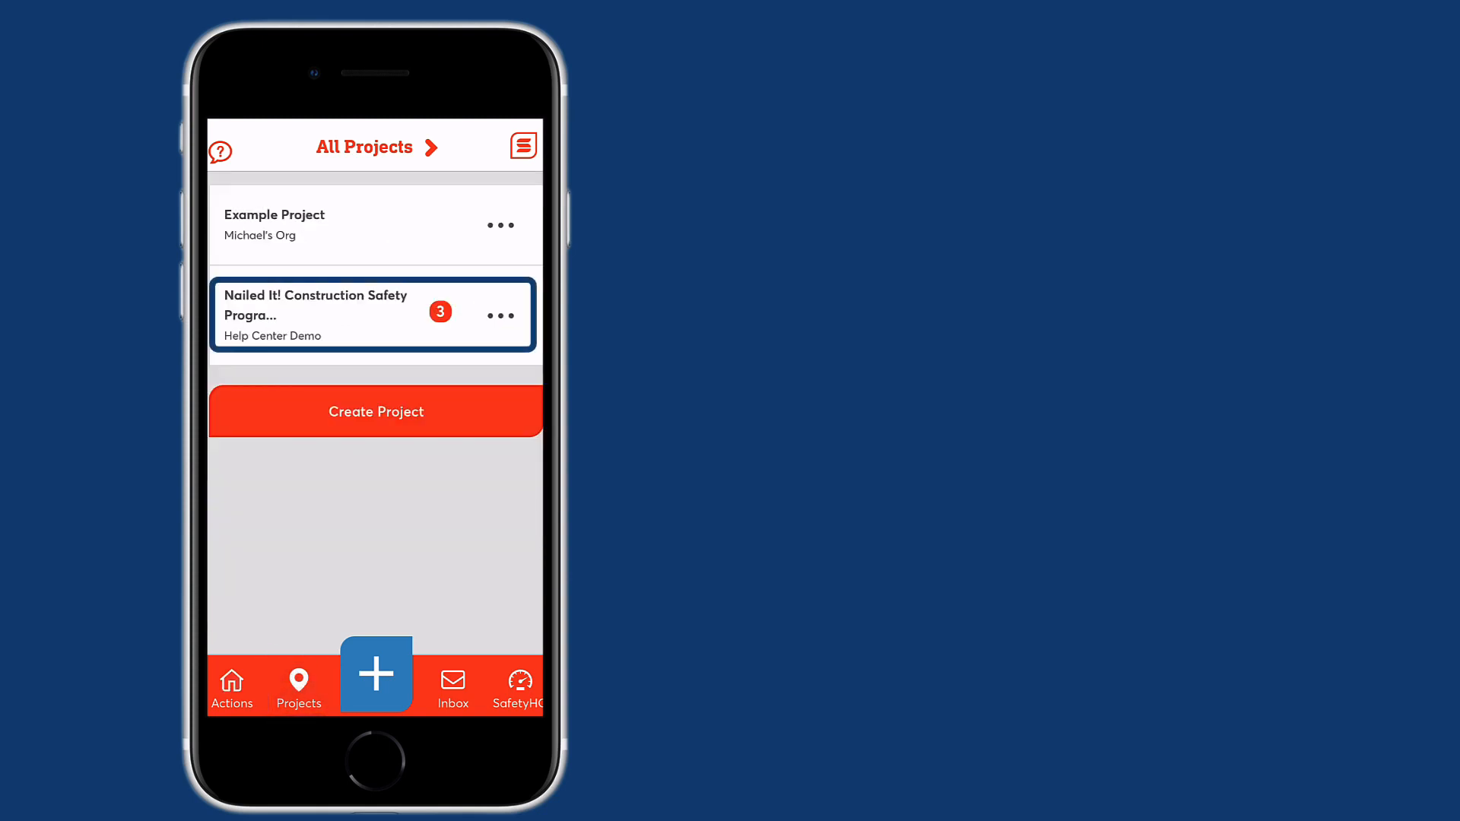
click(325, 315)
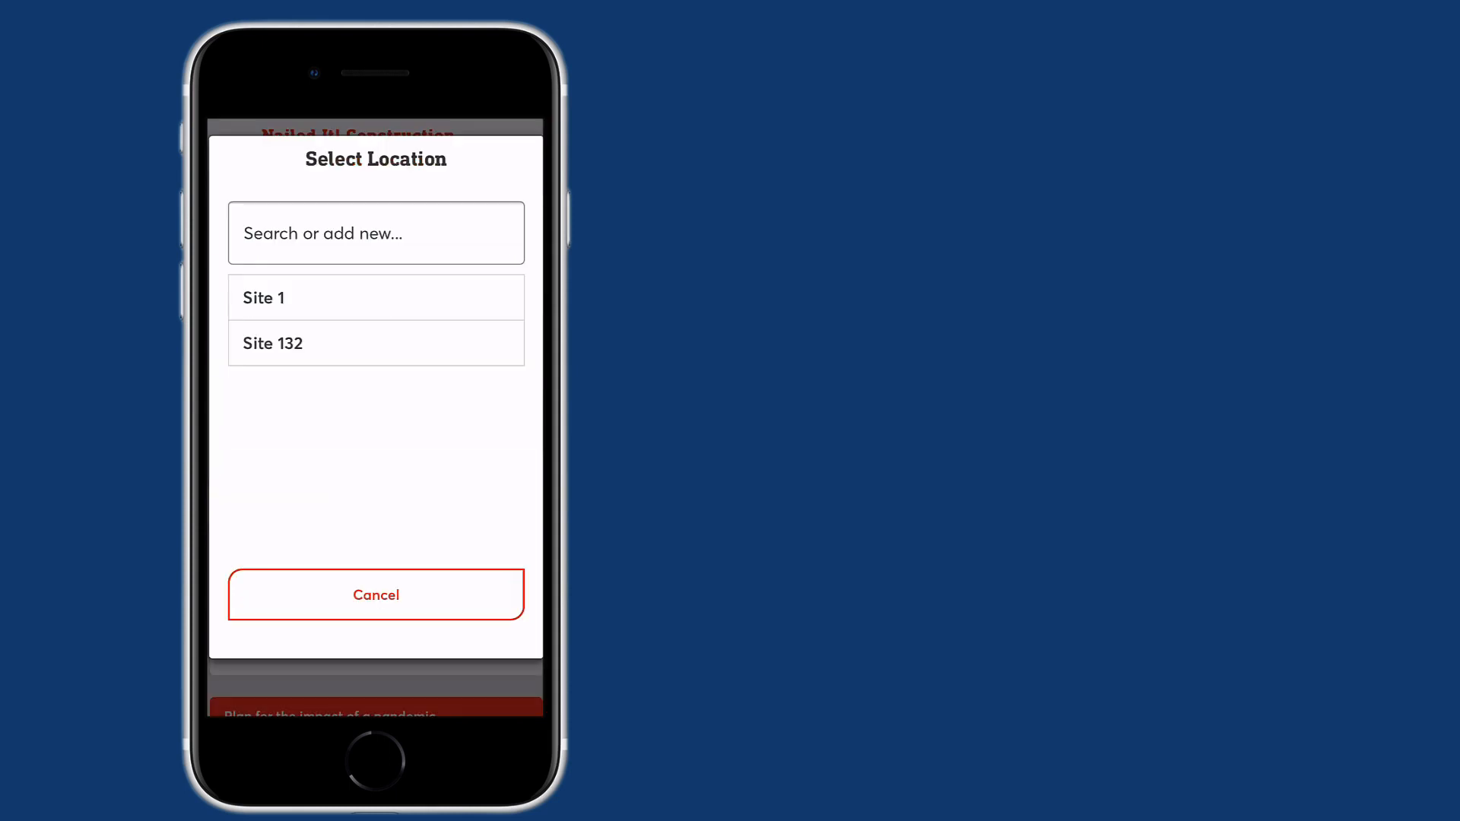
click(376, 297)
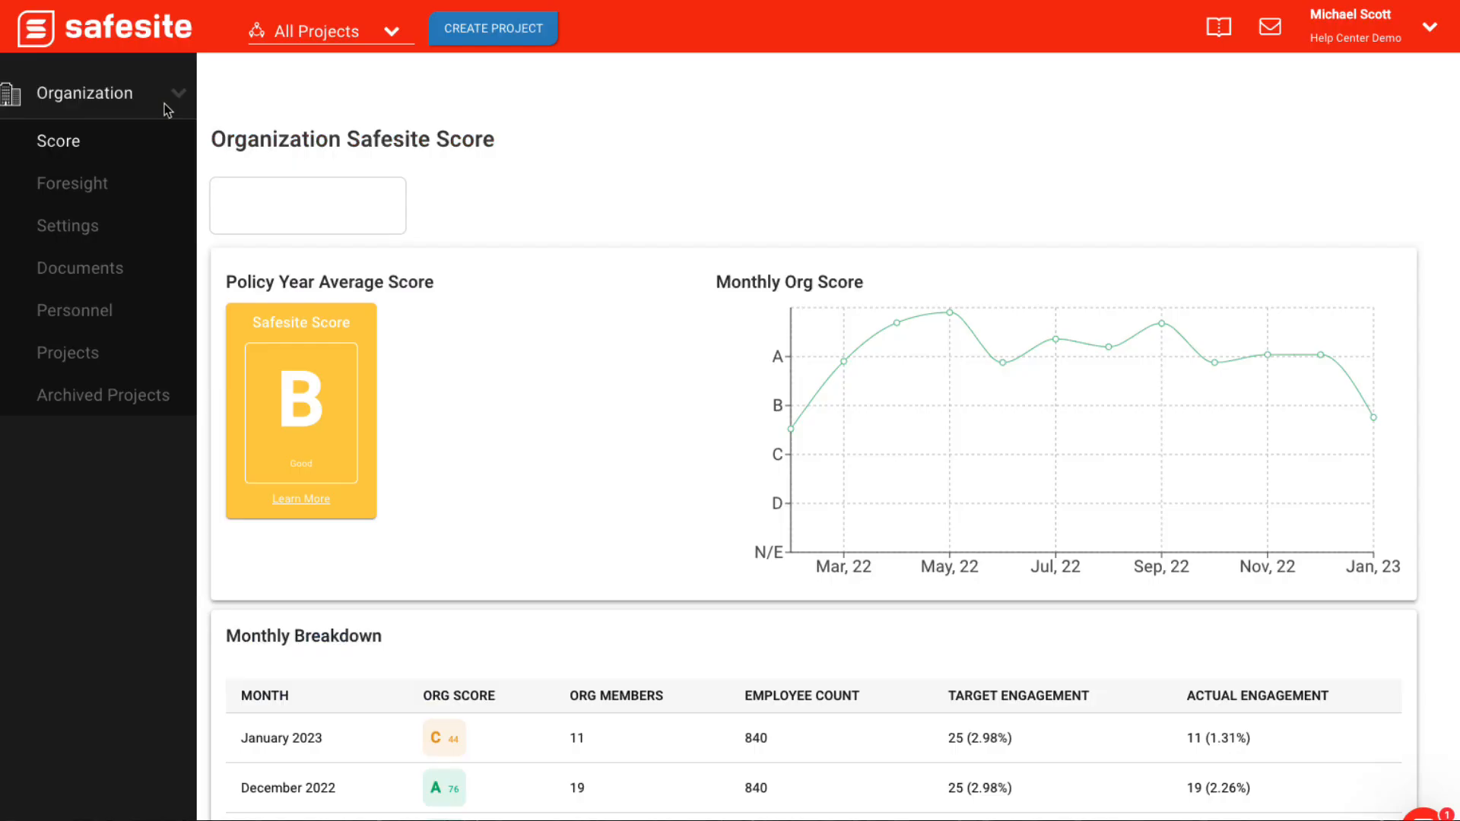
Review the organization settings, covering hazard and location permissions, module configurations and the modules factored into the Safesite score.
click(103, 194)
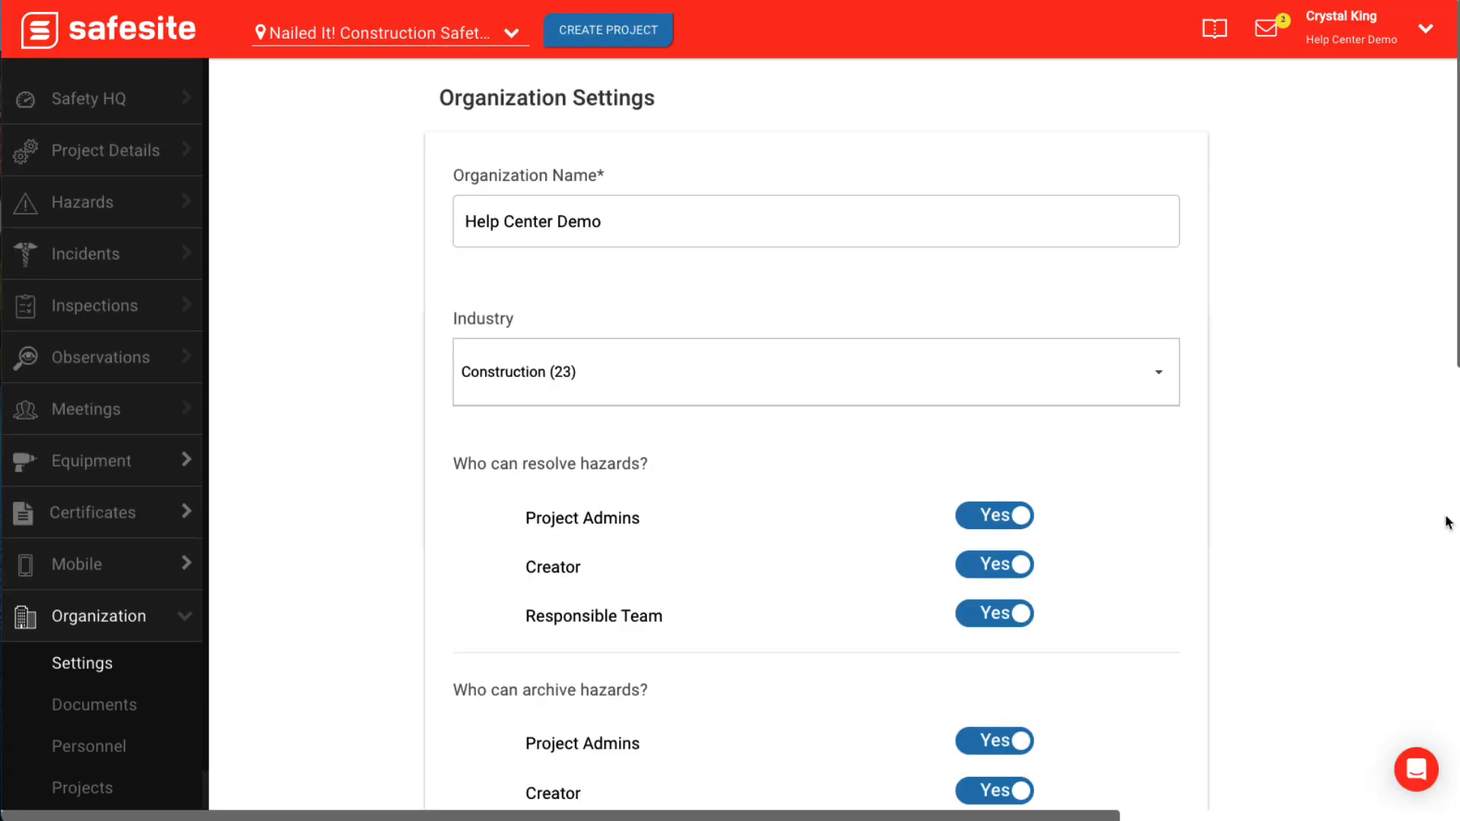
scroll(1448, 523, down, 1)
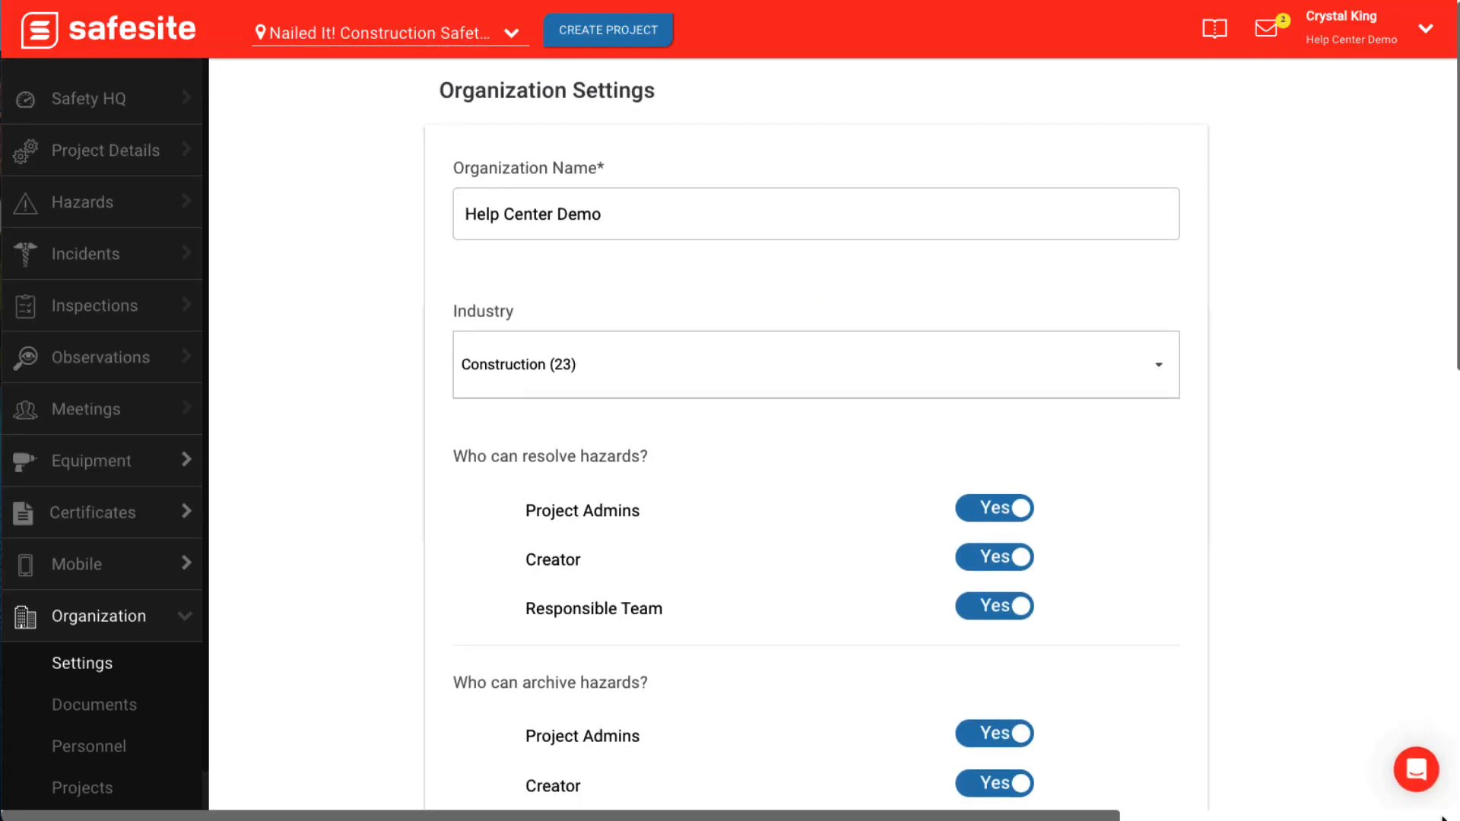
scroll(1444, 818, down, 3)
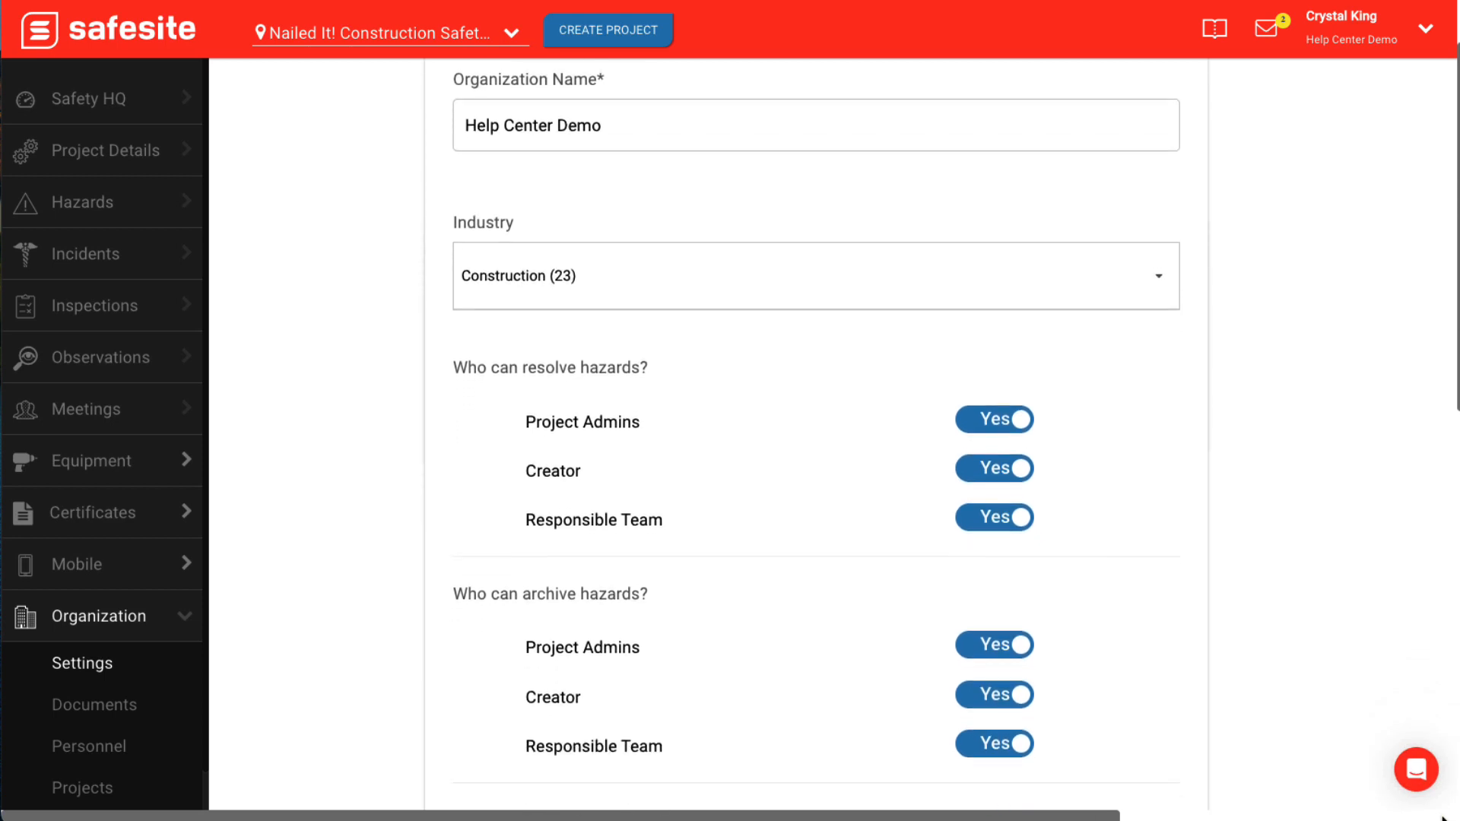
scroll(1442, 817, down, 10)
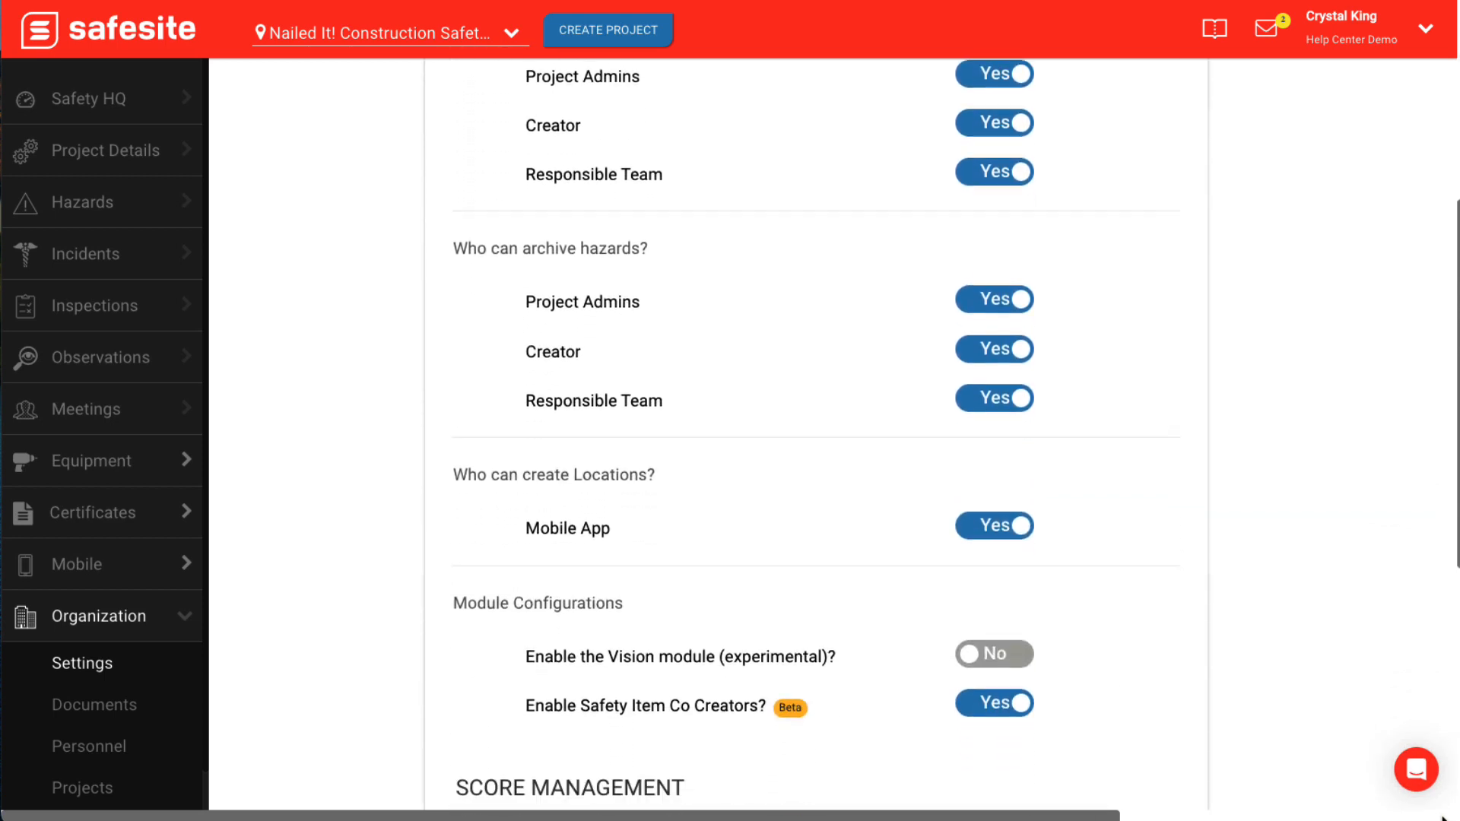
scroll(1443, 817, down, 7)
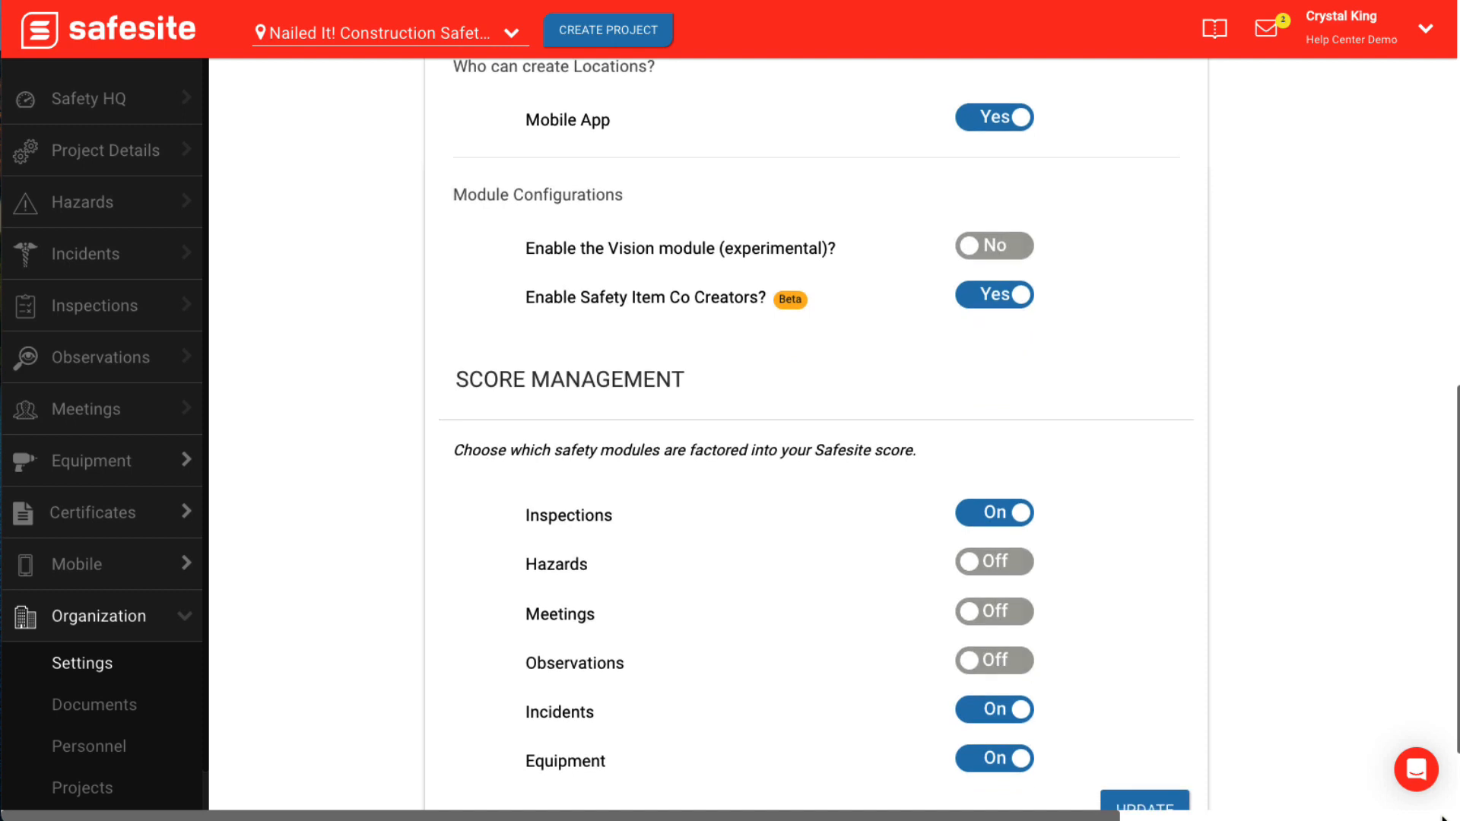
scroll(1442, 817, down, 1)
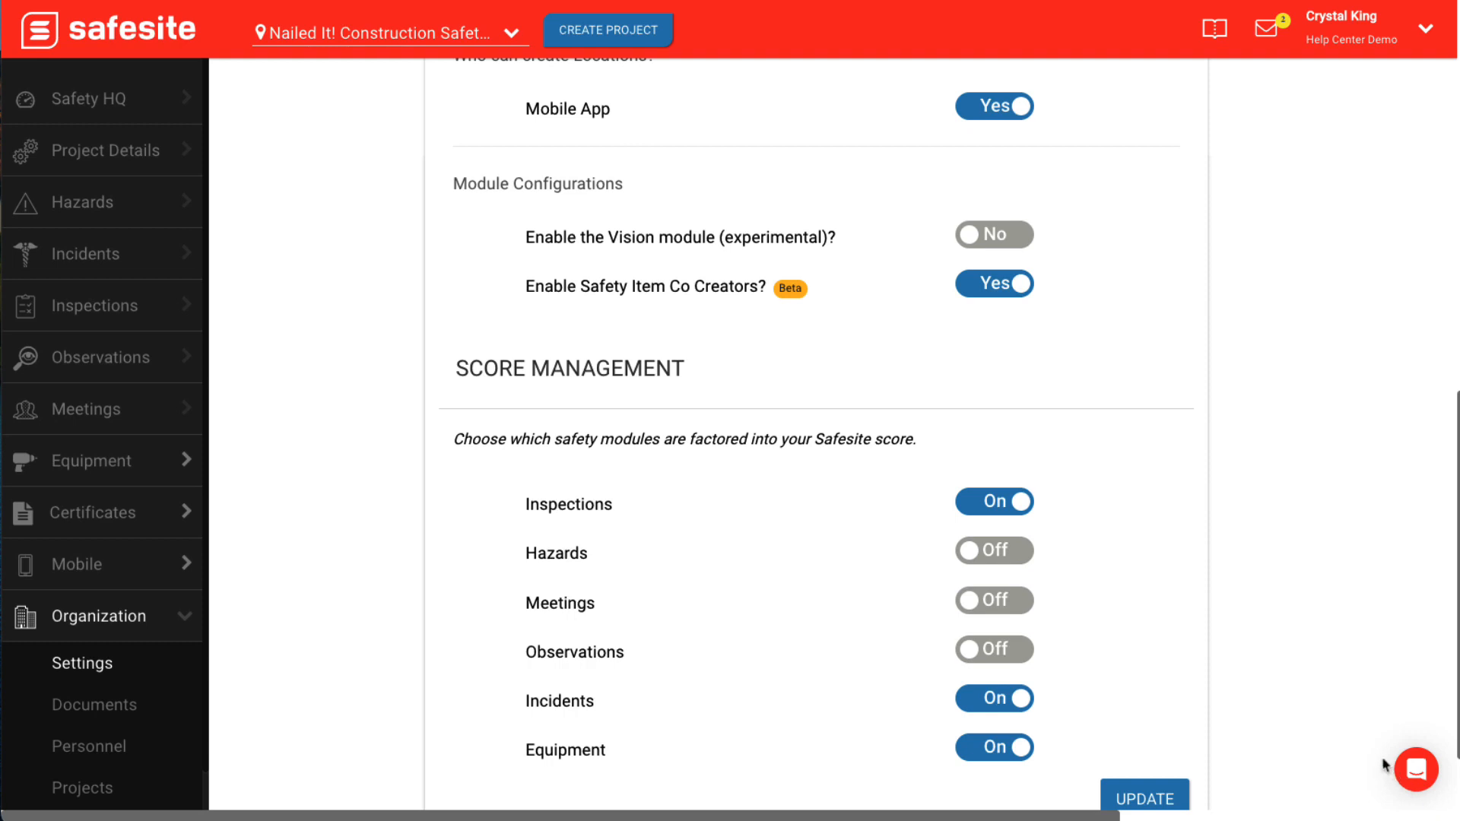
Look through the organization's documents, personnel and projects pages.
click(150, 711)
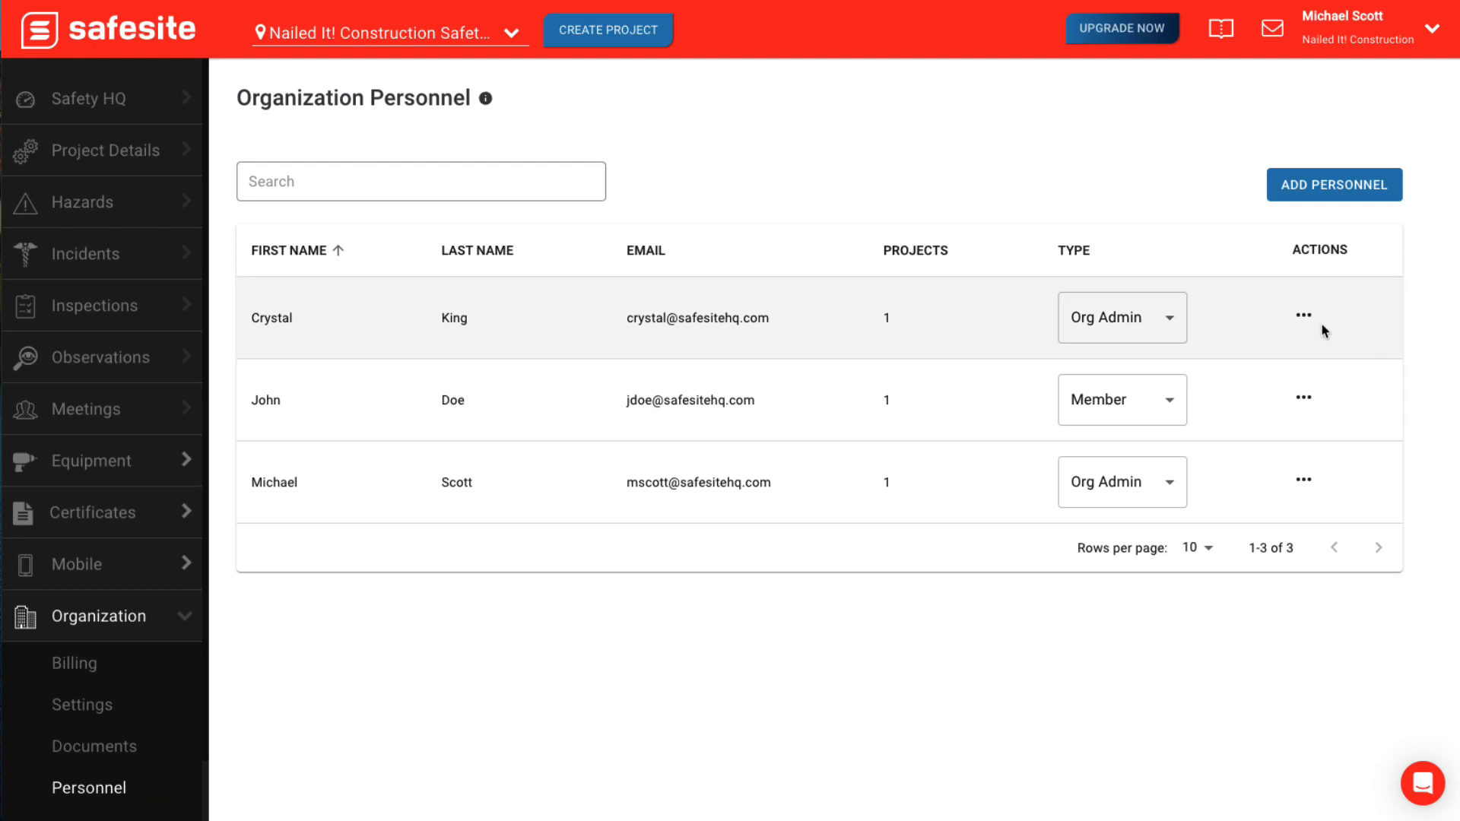
scroll(157, 766, down, 2)
click(162, 768)
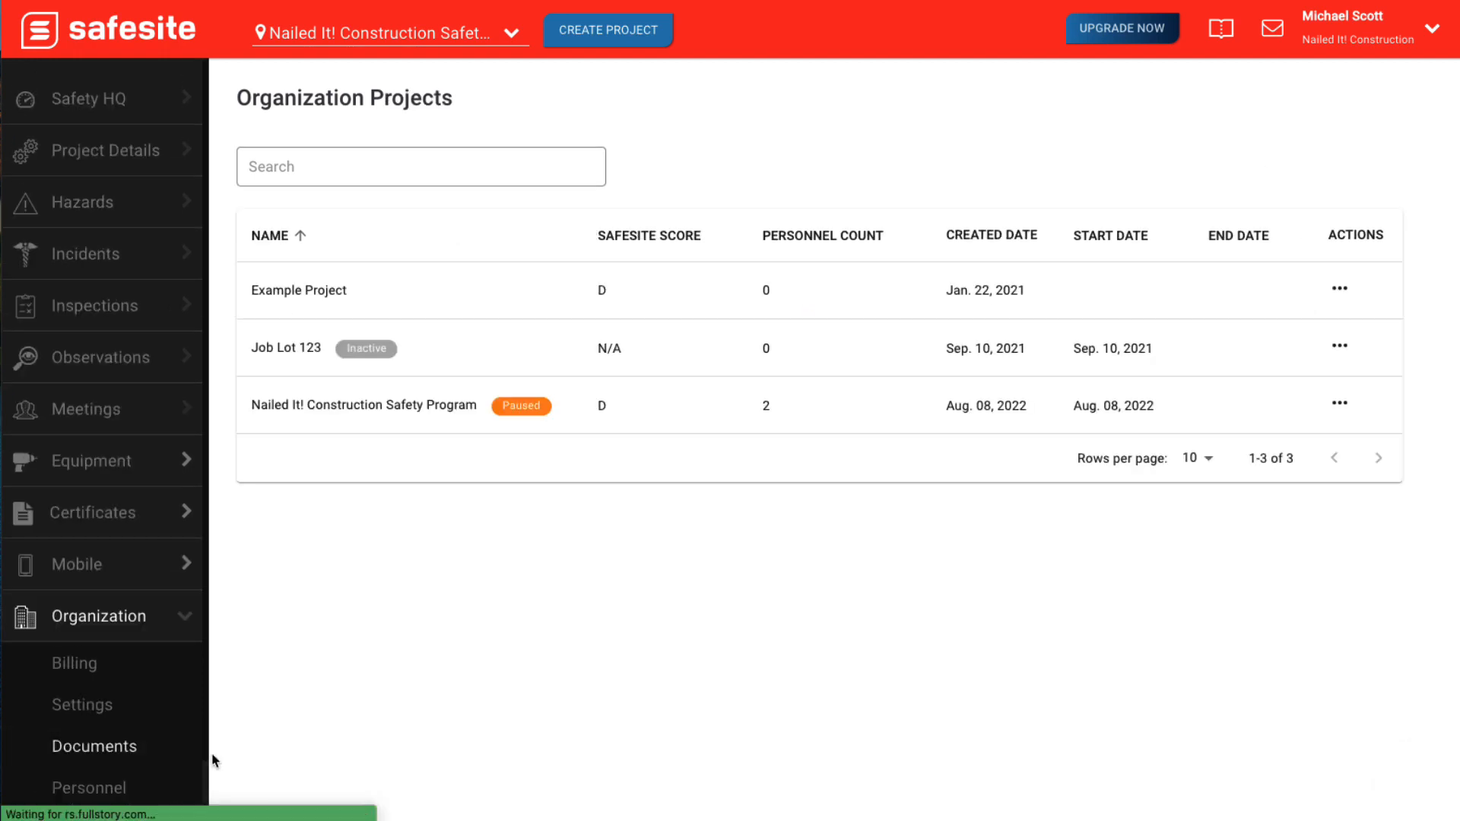